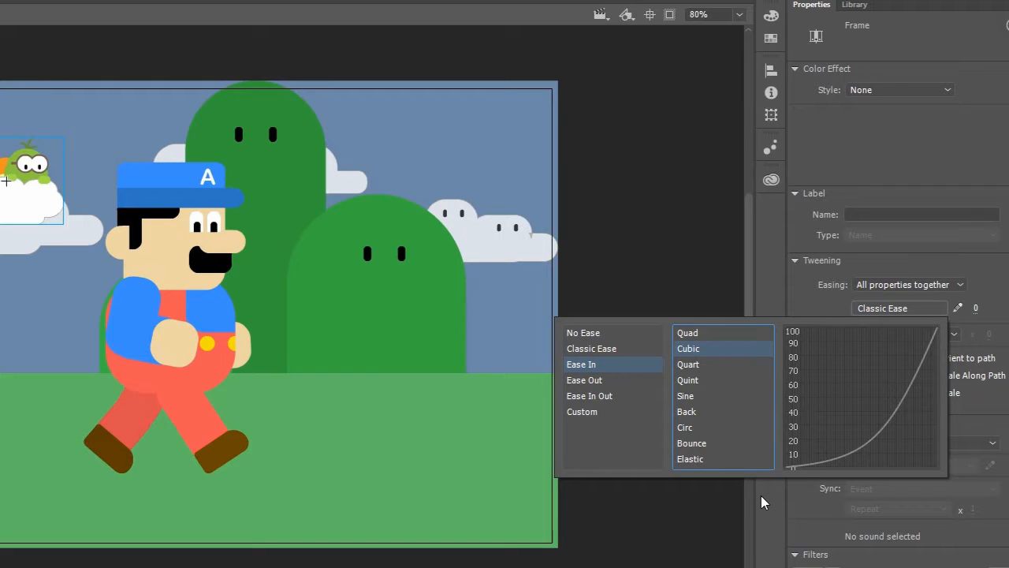
Apply the Cubic Ease In preset to the Airboy tween and test the movie
double_click(735, 348)
left_click(117, 5)
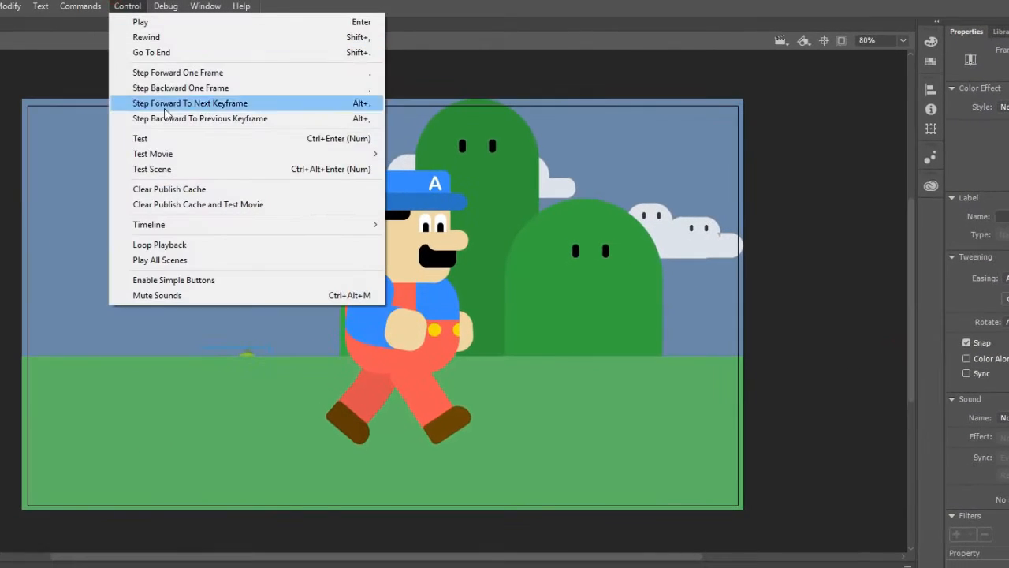
left_click(161, 139)
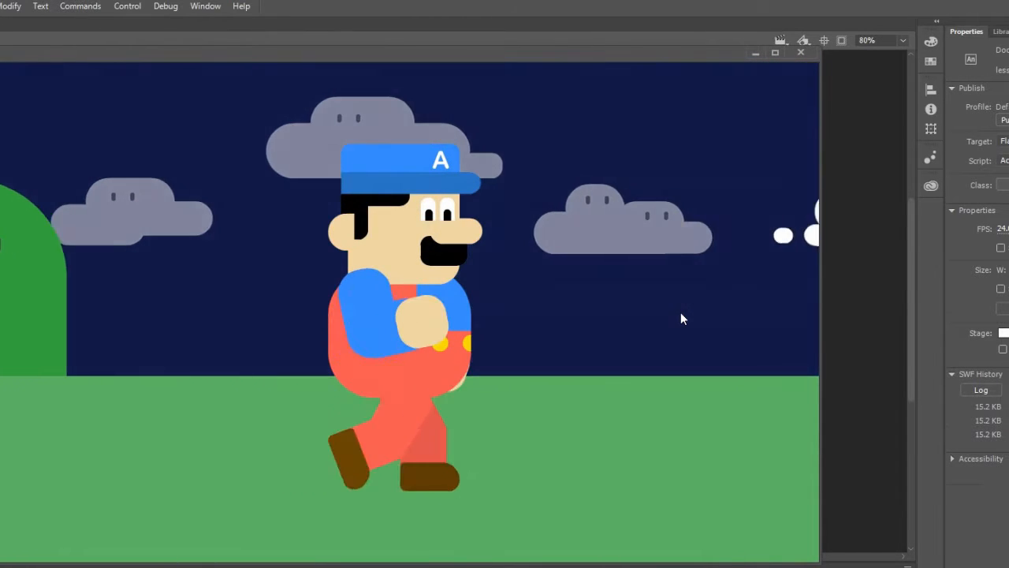
left_click(800, 52)
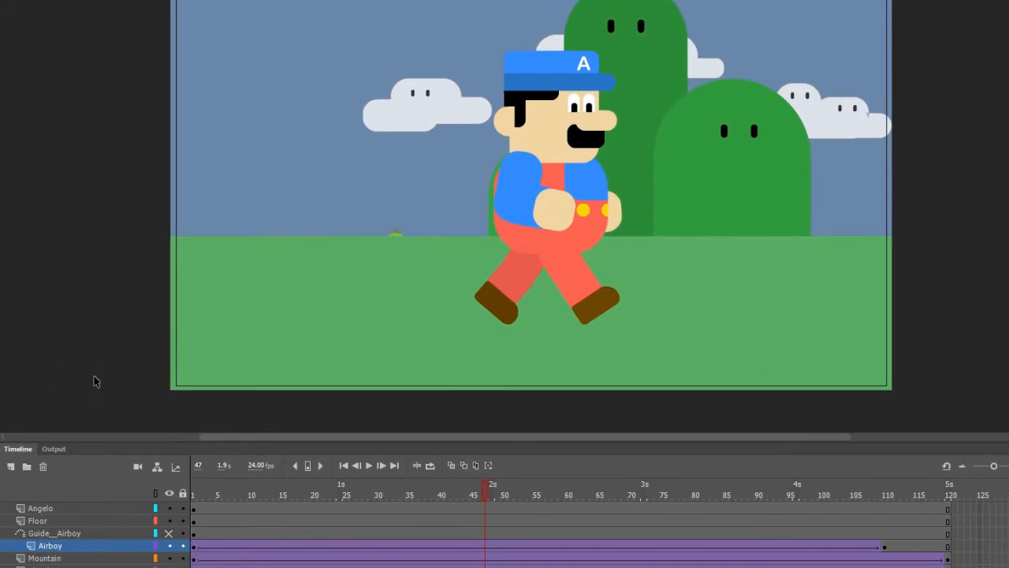
Duplicate the Angelo layer, name the copy Angelo_shadow and place it directly below Angelo
right_click(53, 509)
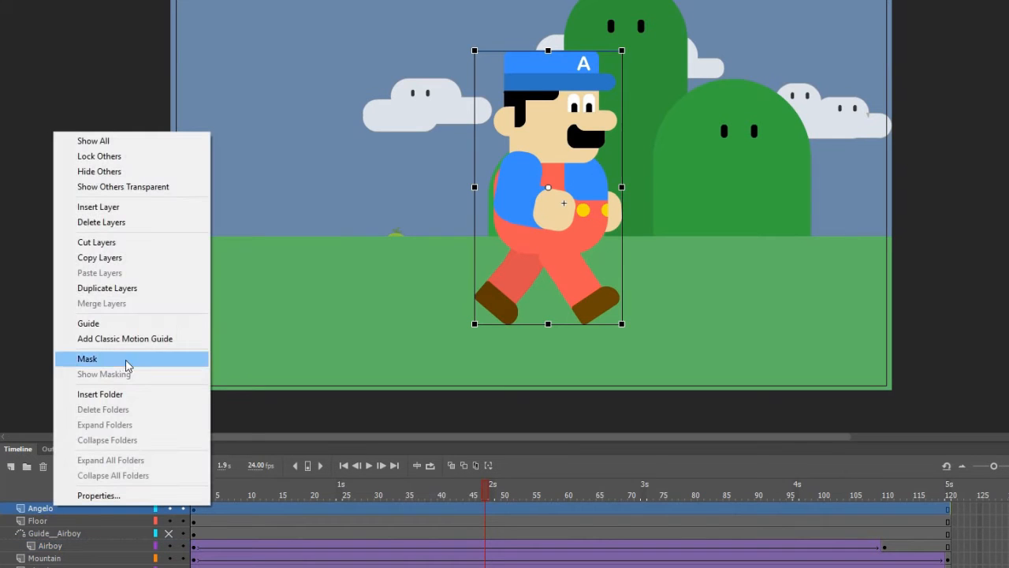
left_click(128, 288)
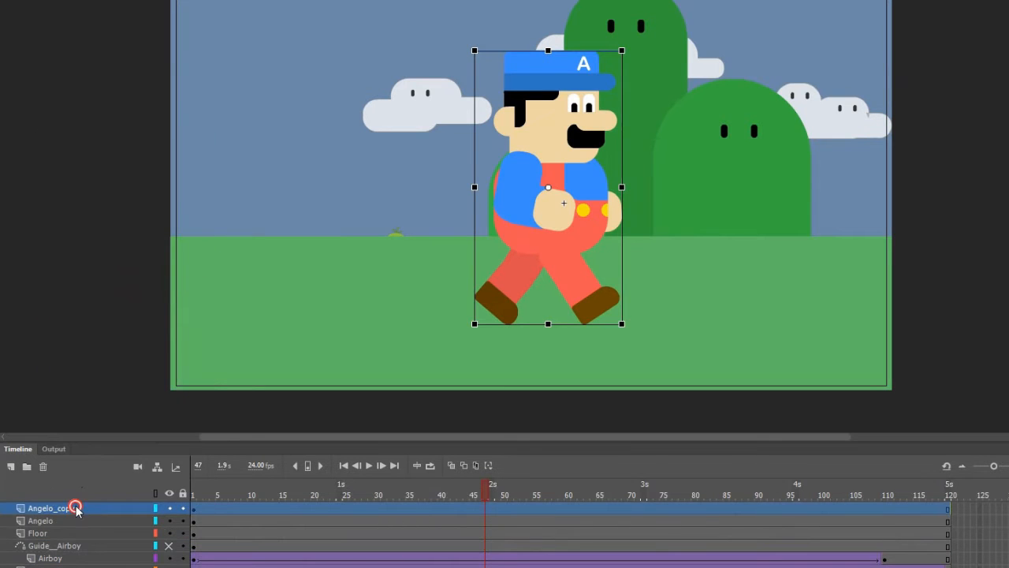
double_click(76, 509)
left_click_drag(58, 509, 93, 510)
type("shadow")
key("Return")
left_click_drag(112, 517, 106, 534)
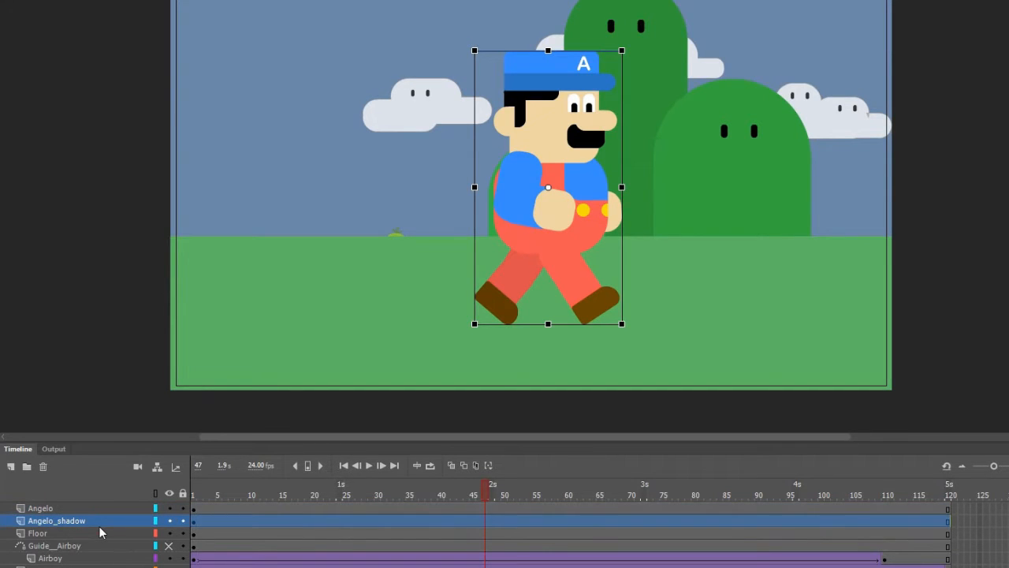
With all layers except Angelo_shadow locked, flip the copy below the feet, flatten it to about 91 px high and skew it leftward
left_click(184, 494)
left_click(183, 520)
left_click_drag(551, 50, 543, 315)
key("ctrl+z")
left_click_drag(546, 49, 561, 375)
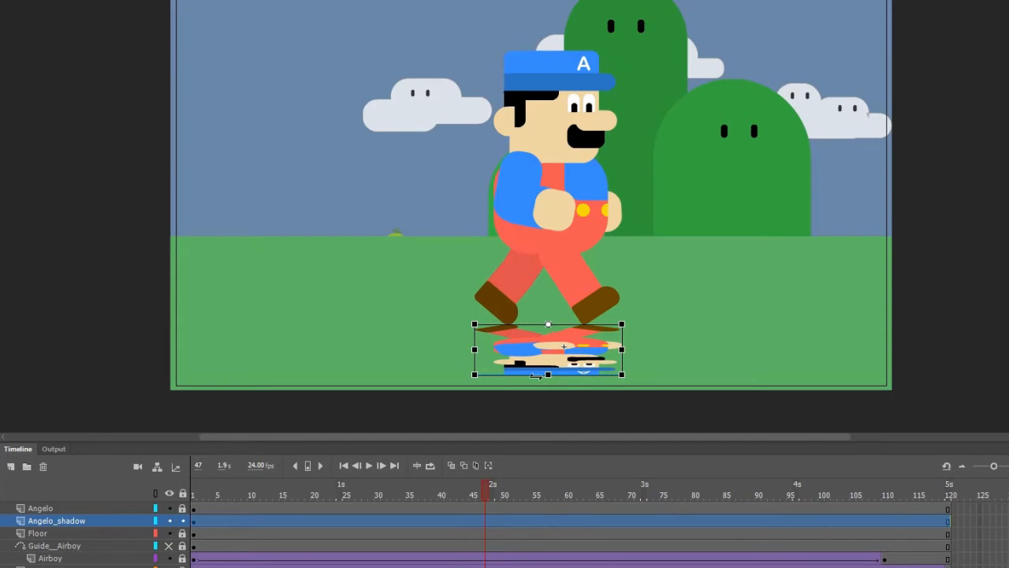
left_click_drag(535, 376, 451, 373)
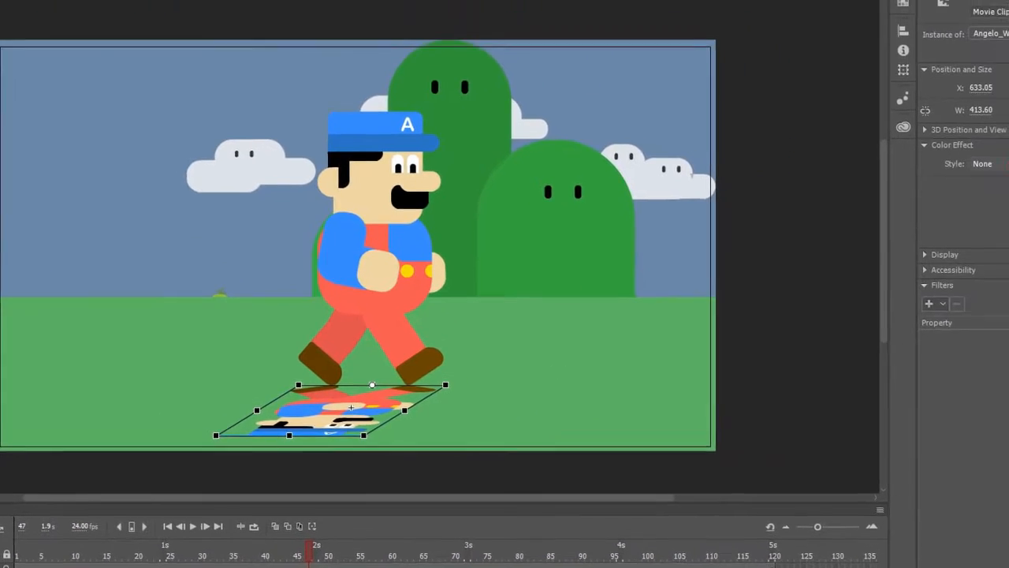
Tint the flipped shadow copy dark green (red 0, green 102, blue 51) at 100%
left_click(924, 196)
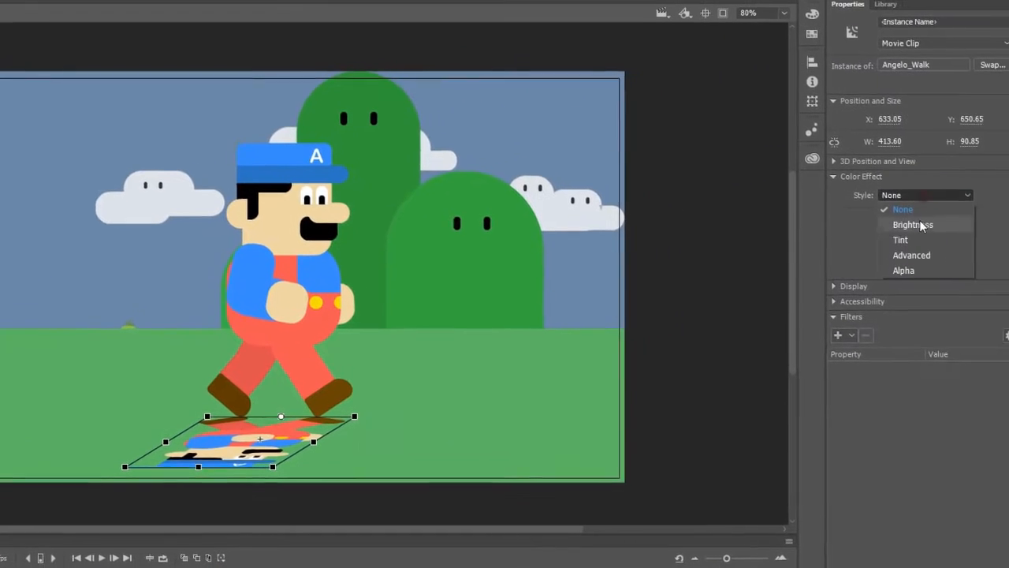
left_click(900, 239)
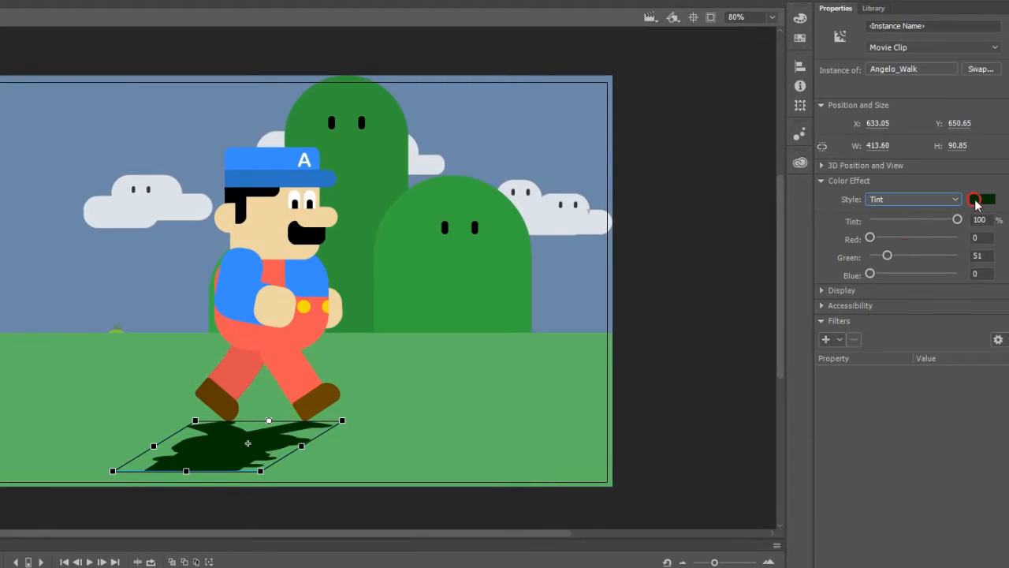
left_click(975, 201)
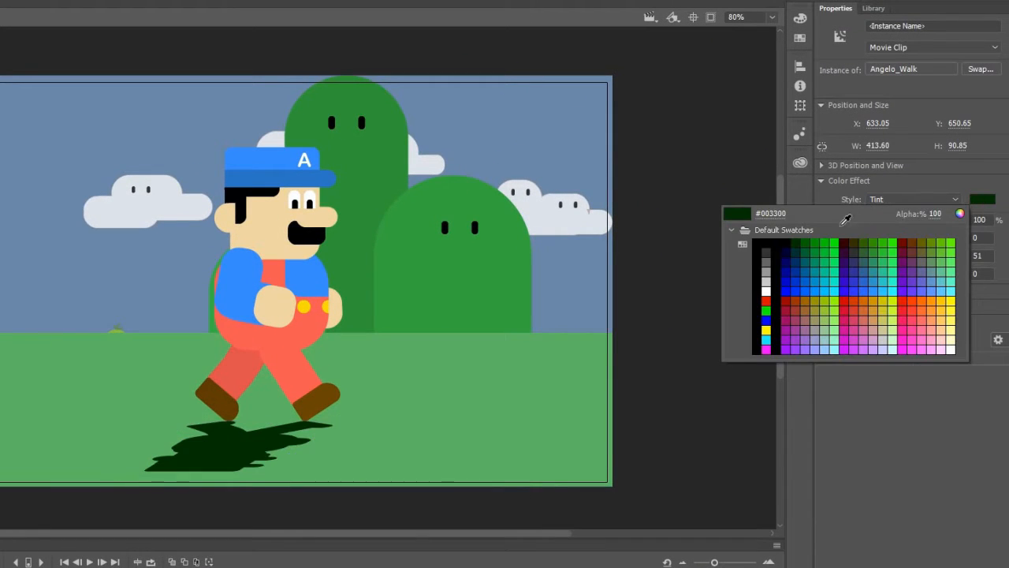
left_click(806, 249)
left_click_drag(956, 227, 951, 224)
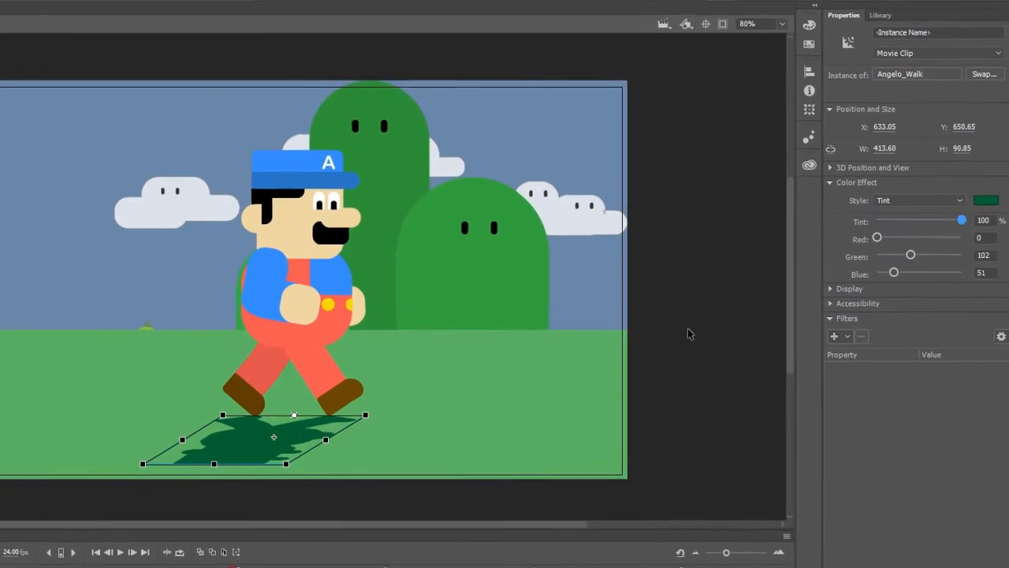
left_click(676, 335)
Test the movie to check the shadow under the walking character
left_click(113, 9)
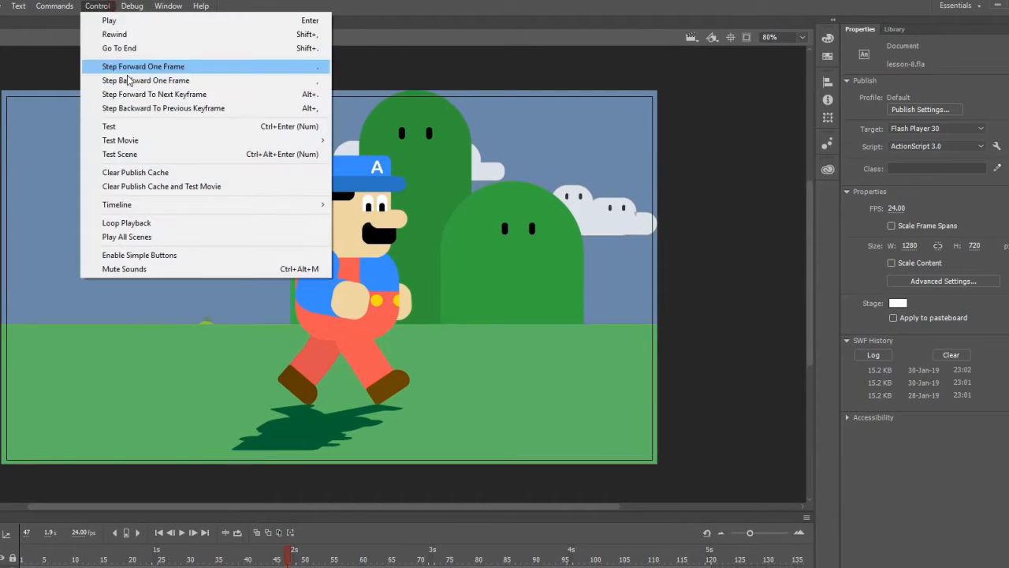
left_click(119, 126)
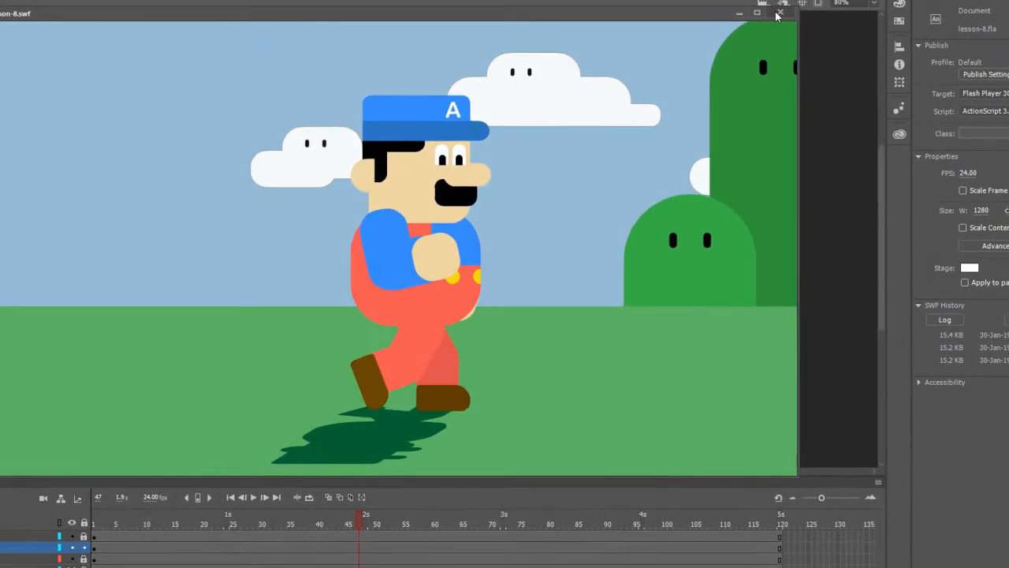
left_click(778, 14)
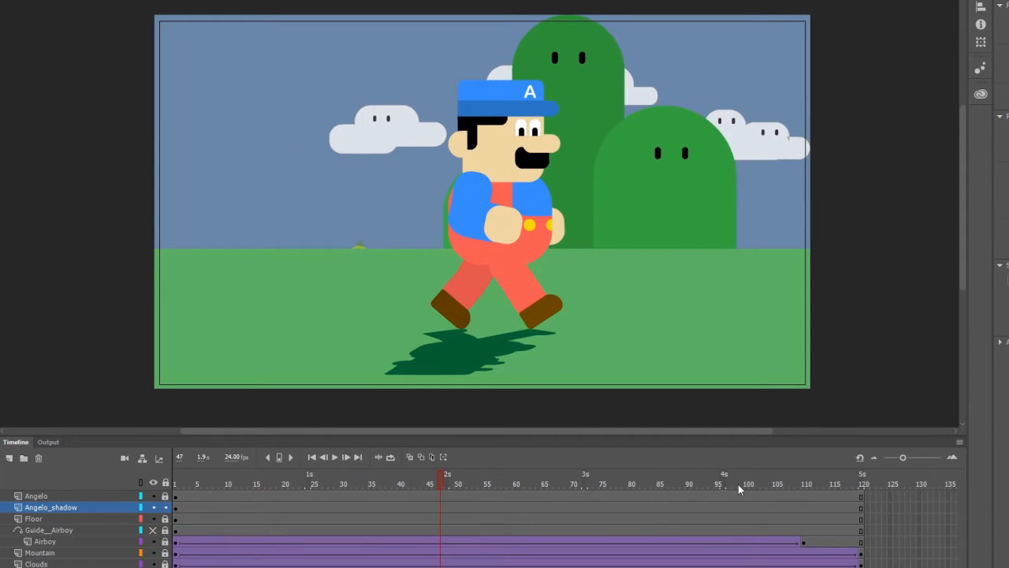
Insert a keyframe at frame 120 of Angelo_shadow and skew the shadow further leftward there
right_click(860, 508)
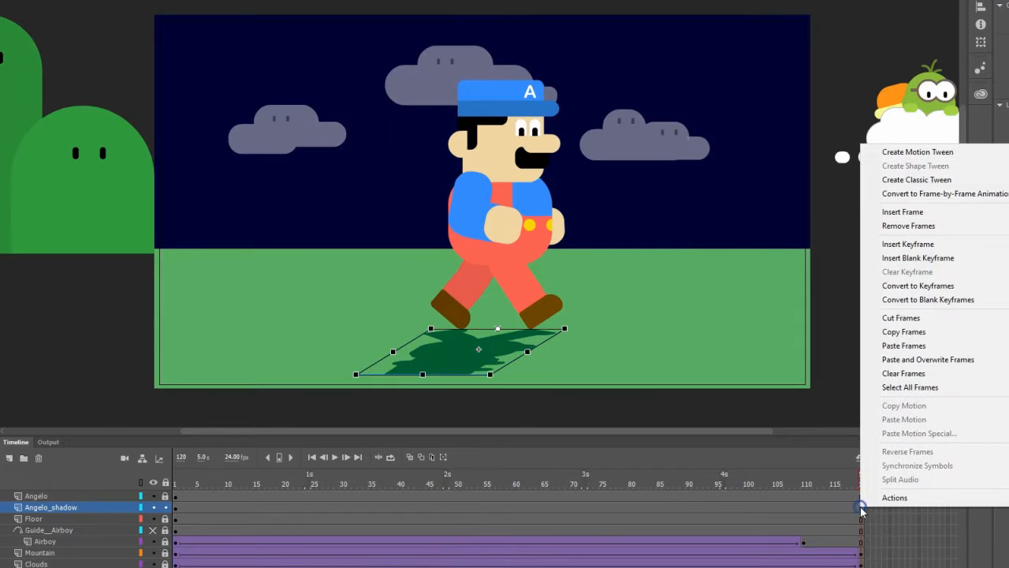
left_click(907, 243)
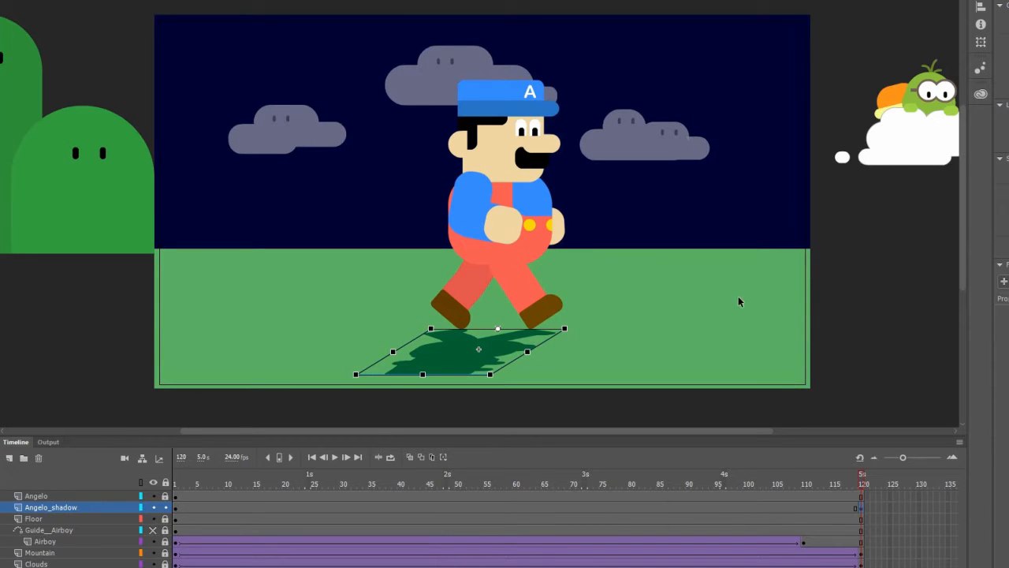
left_click_drag(457, 375, 408, 374)
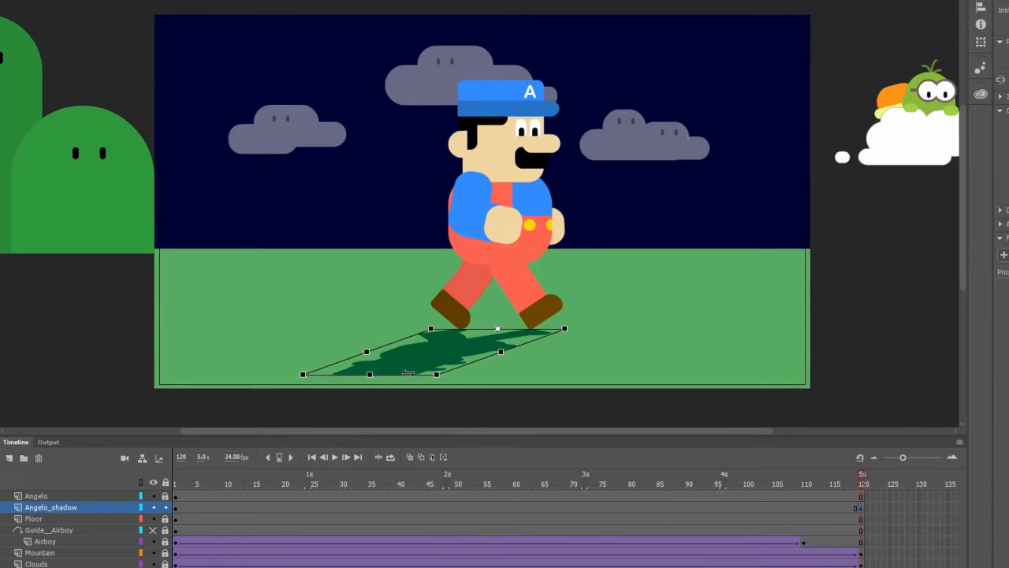
Create a classic tween between the two Angelo_shadow keyframes and test the movie
right_click(462, 505)
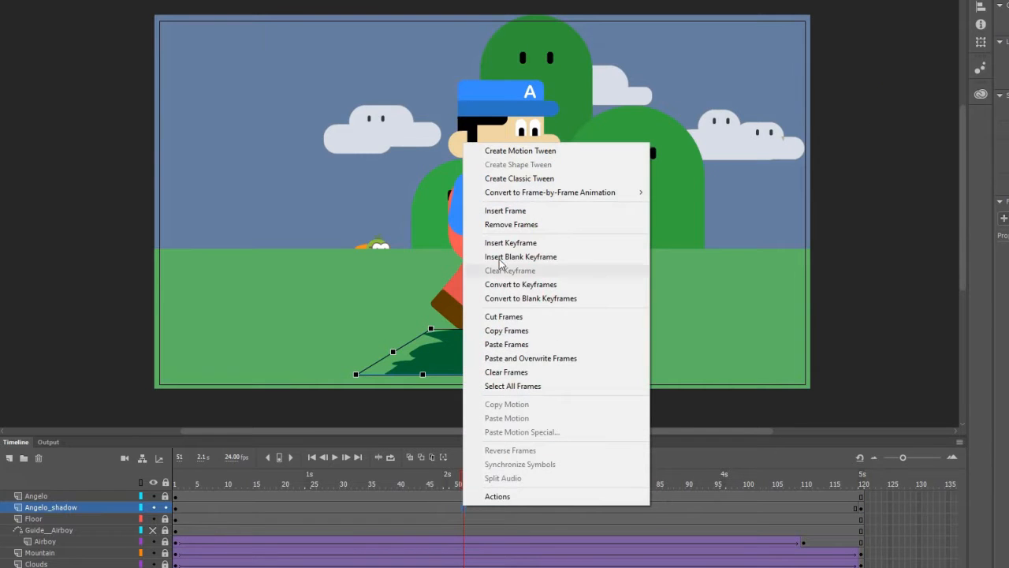
left_click(499, 179)
left_click(251, 0)
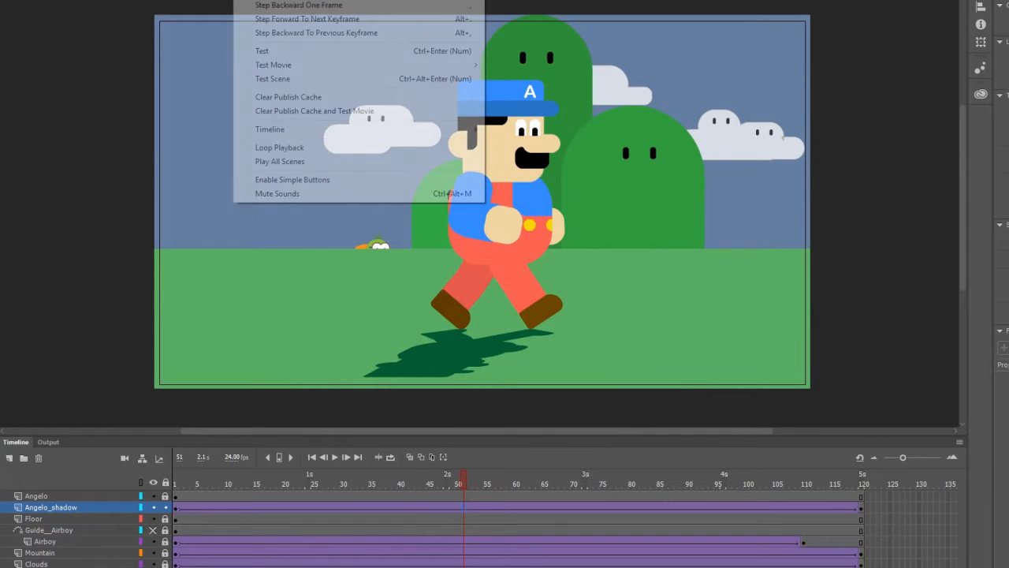
left_click(264, 47)
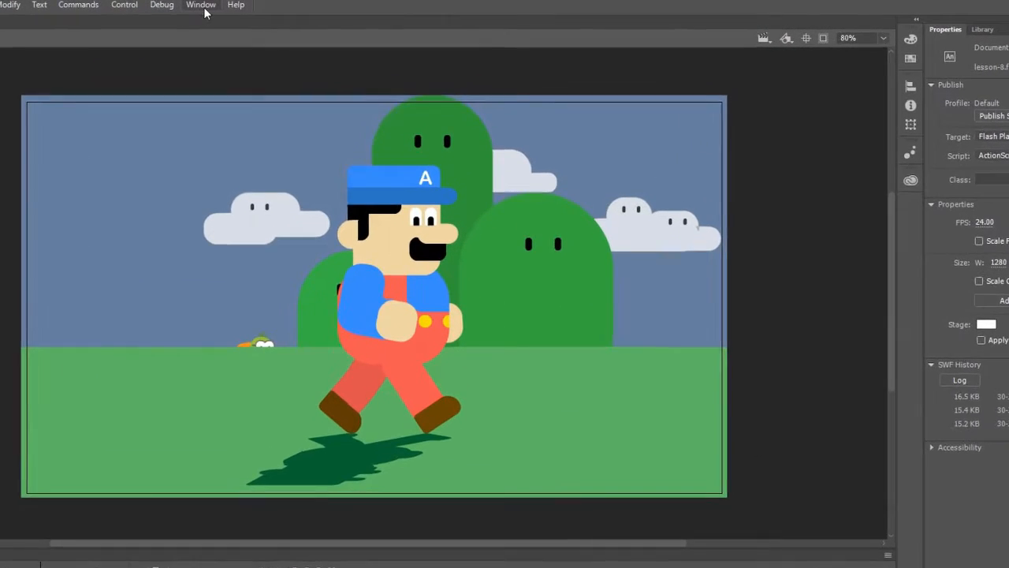
Add a second scene to the document and switch between it and Scene 1, ending in the new scene
left_click(270, 8)
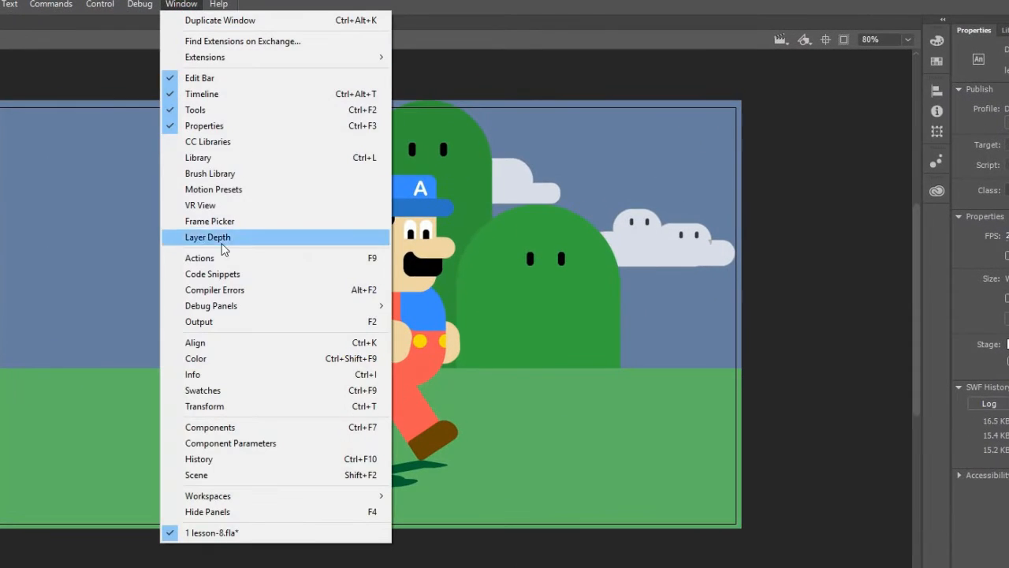
left_click(245, 474)
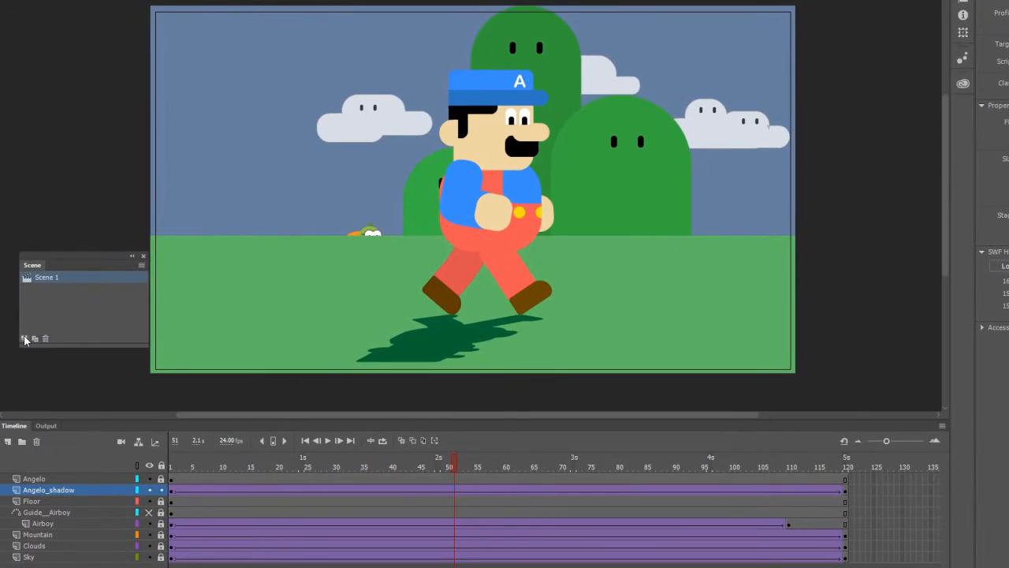
left_click(13, 346)
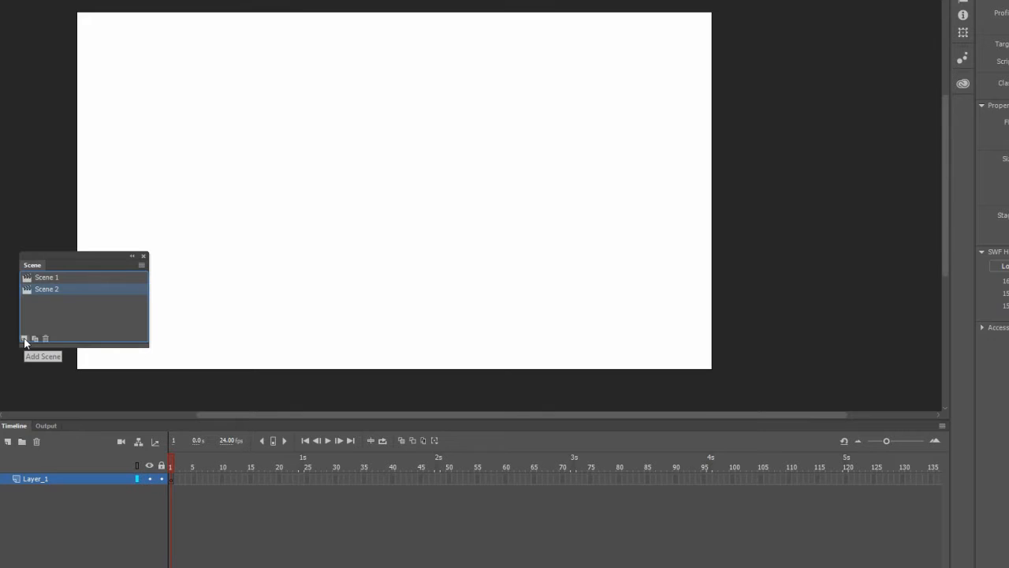
left_click(68, 277)
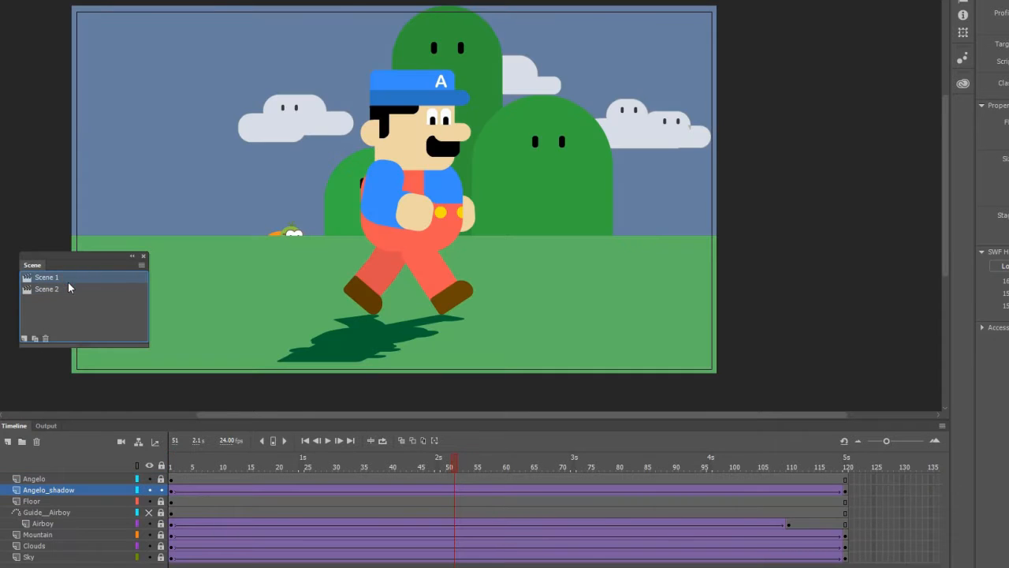
left_click(67, 287)
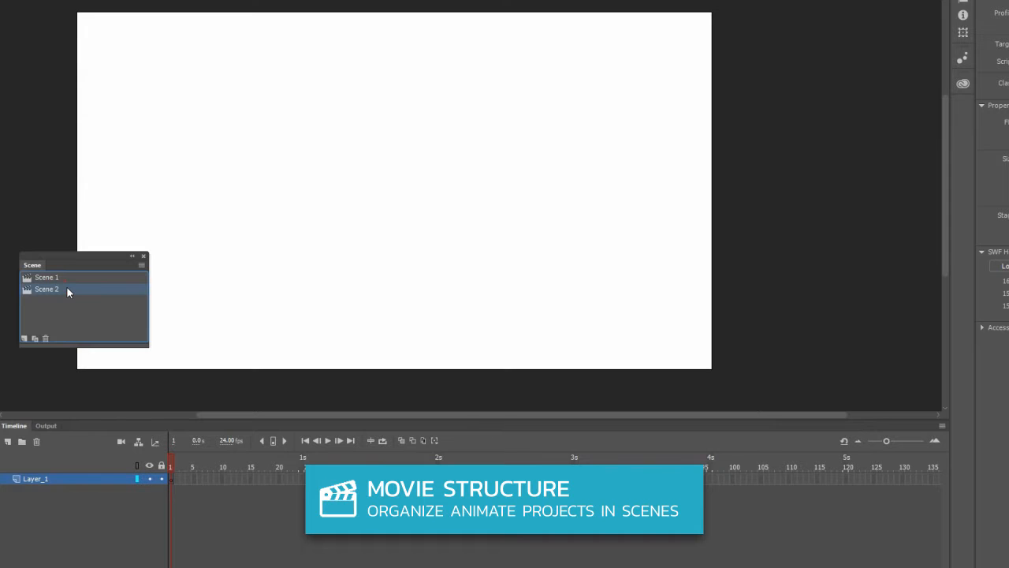
Rename the empty scene's layer to Background and place the Sky symbol over the stage
double_click(34, 476)
type("Bac")
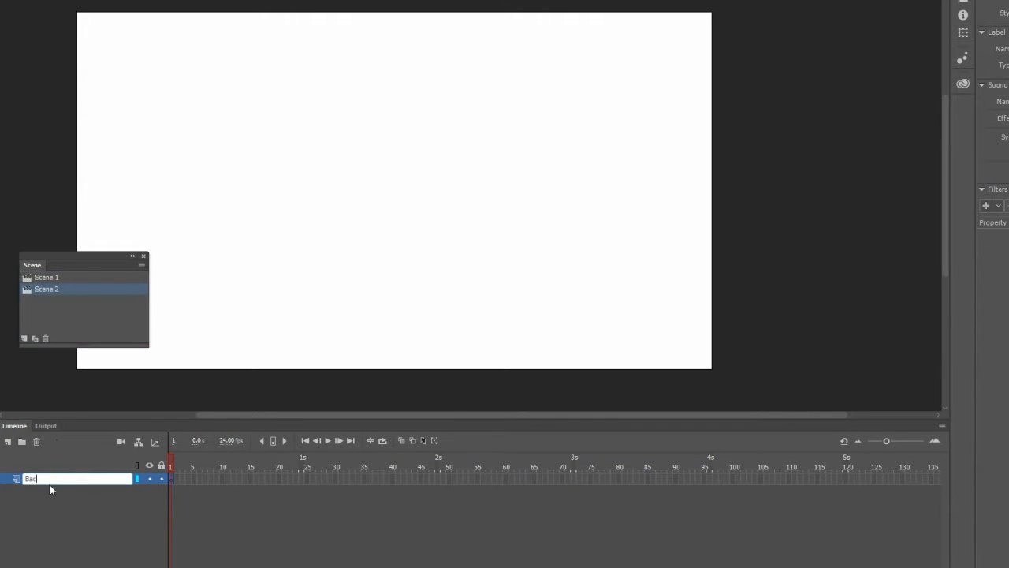
type("kground")
key("Return")
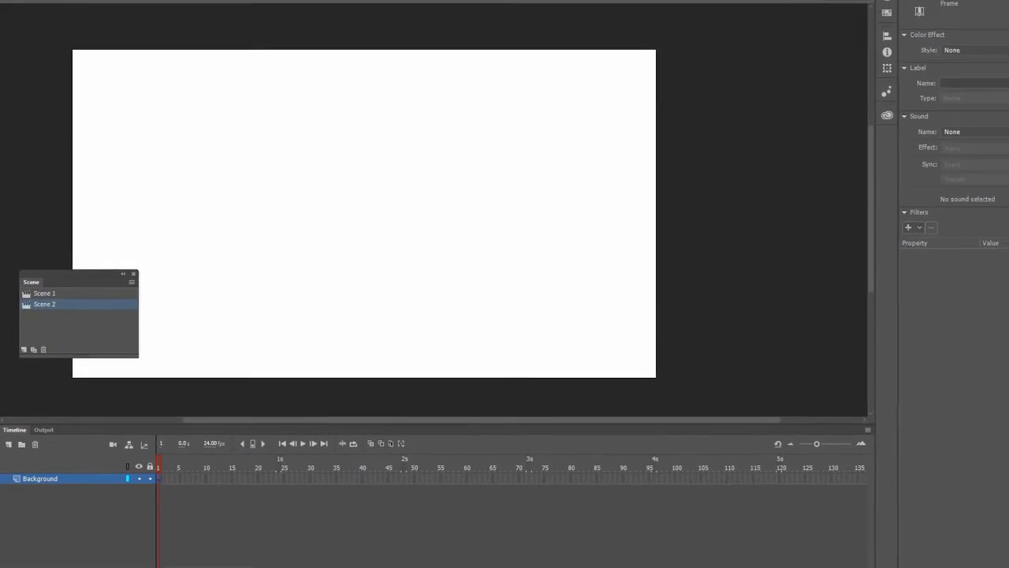
left_click(917, 5)
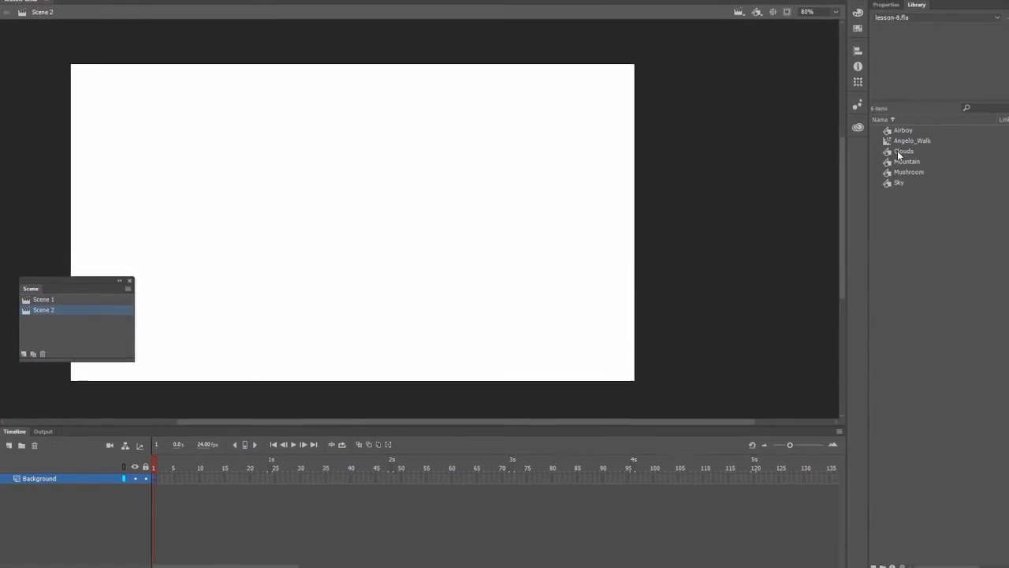
left_click_drag(928, 172, 324, 227)
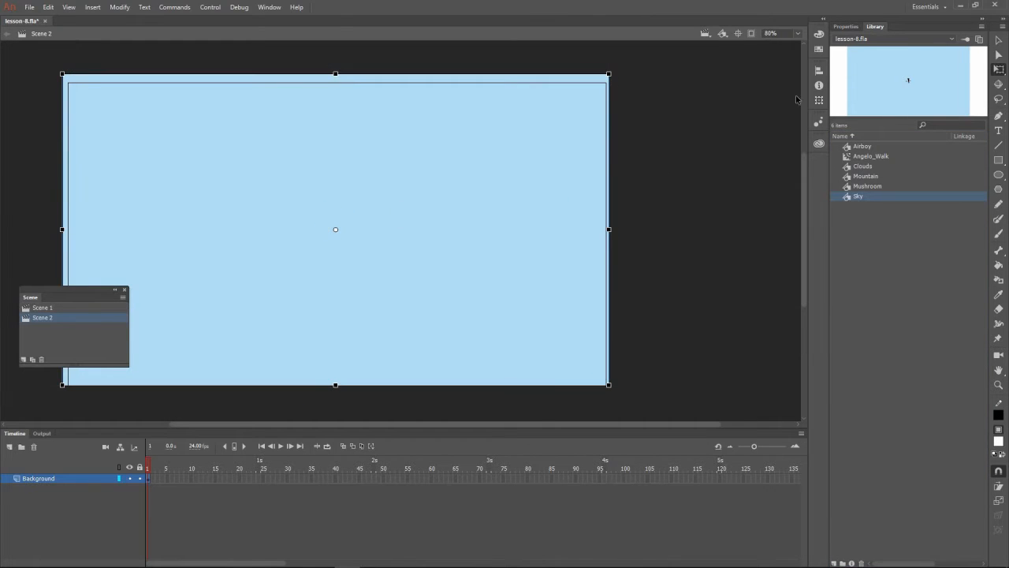
Tint the Sky instance dark navy (red 0, green 0, blue 51) at 80%
left_click(846, 26)
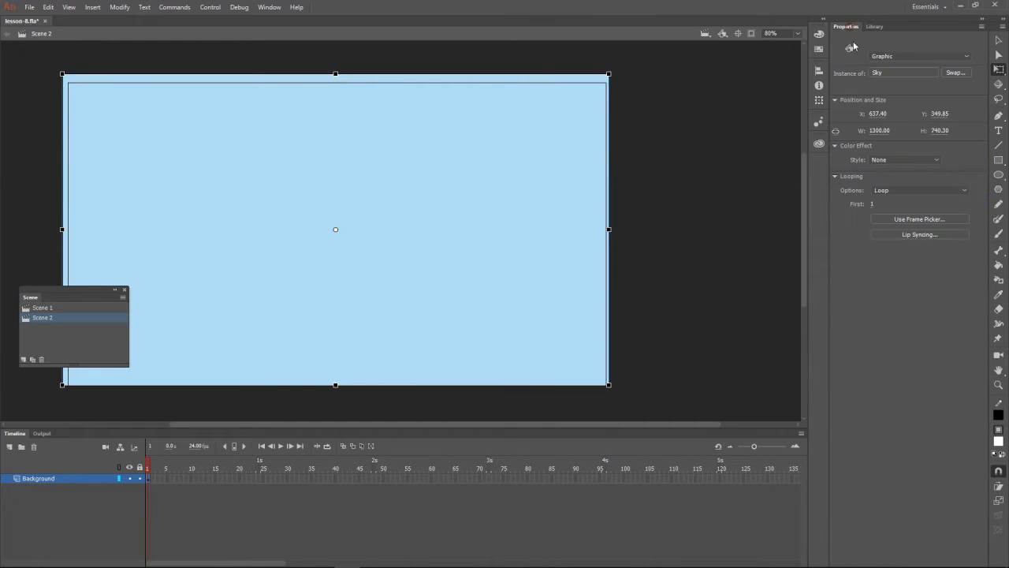
left_click(891, 160)
left_click(886, 191)
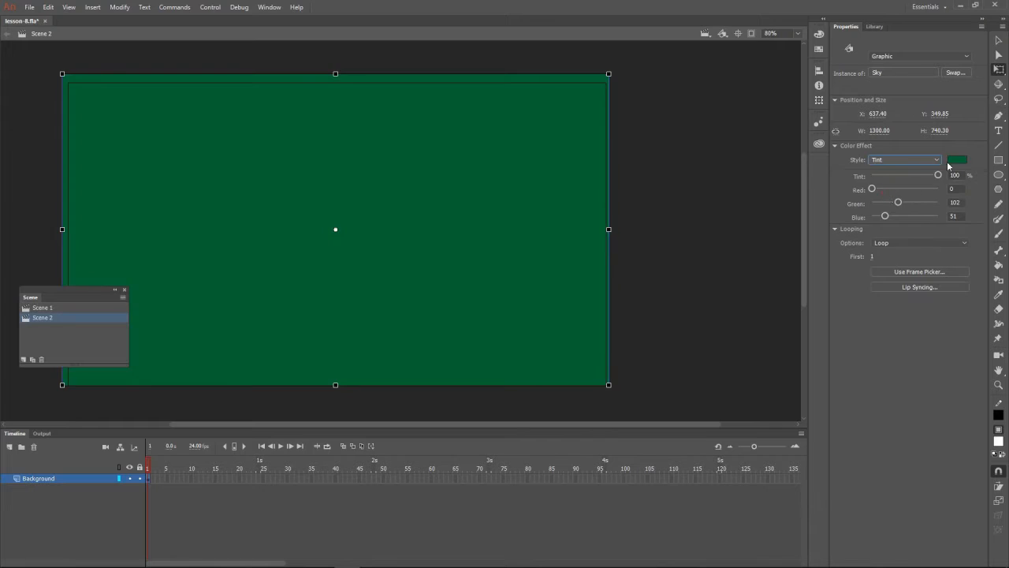
left_click(950, 160)
left_click(810, 196)
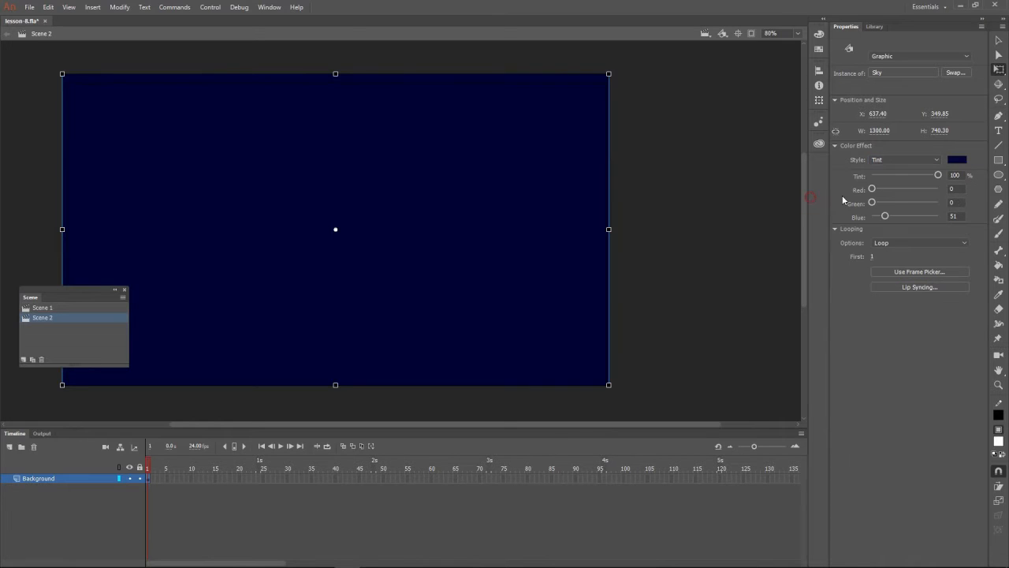
type("8")
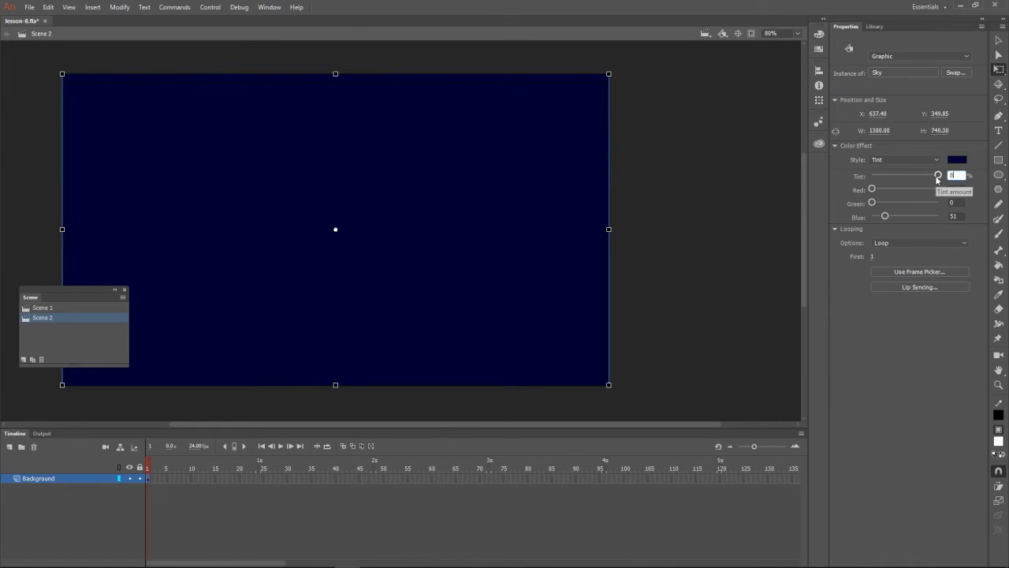
key("Return")
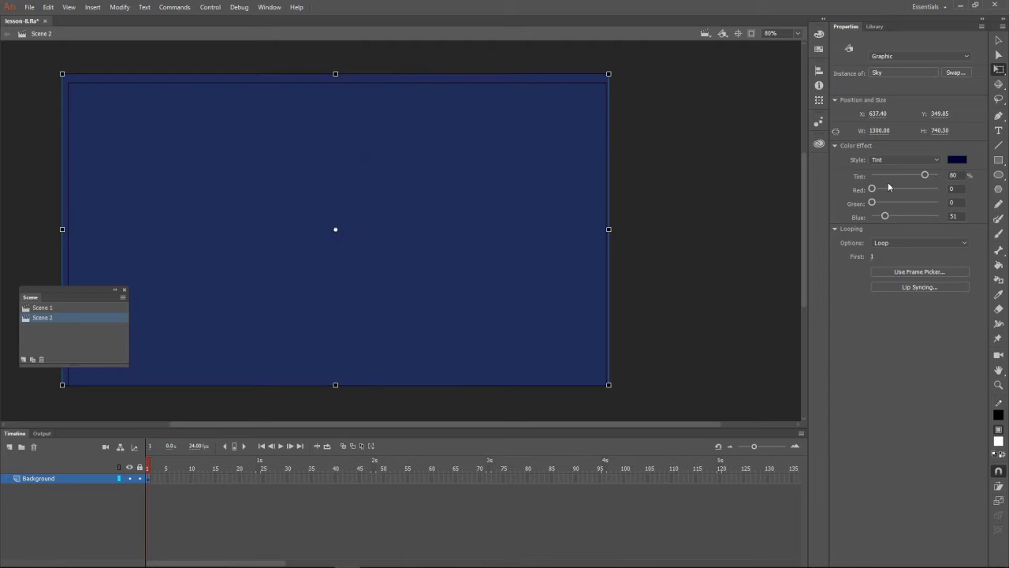
Insert keyframes on the Background layer at frames 20 and 35
left_click(699, 225)
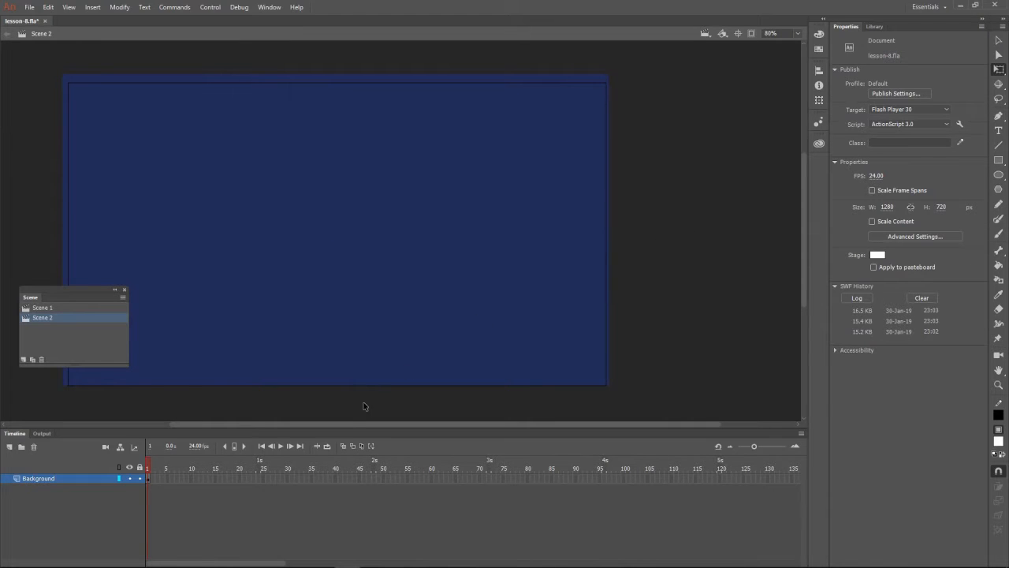
right_click(241, 480)
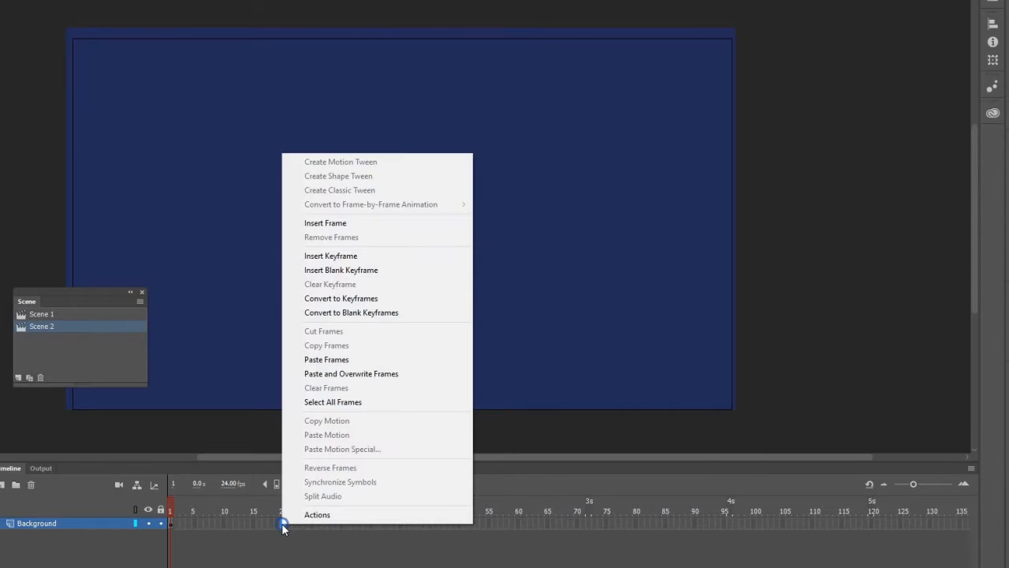
left_click(382, 256)
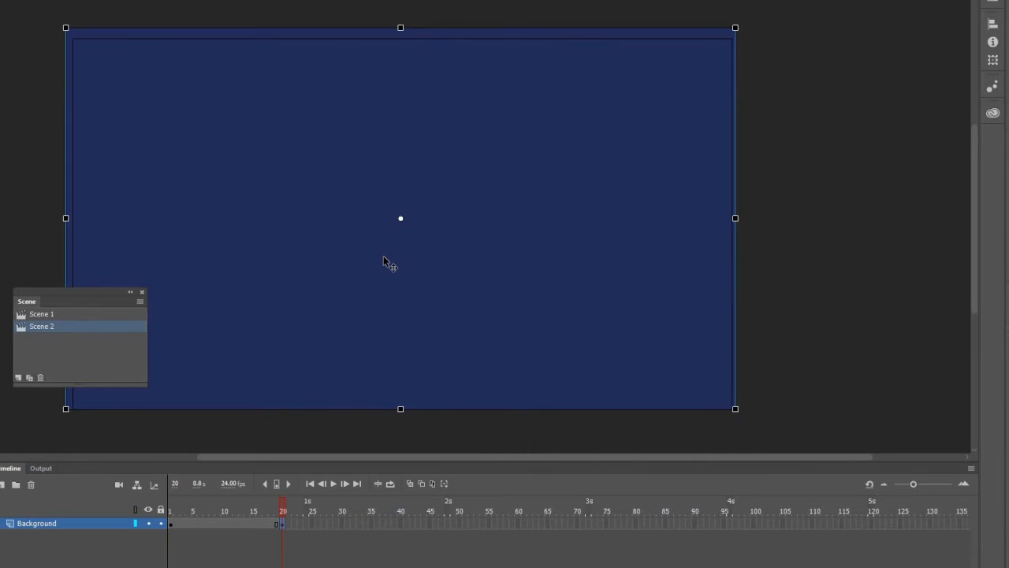
right_click(369, 522)
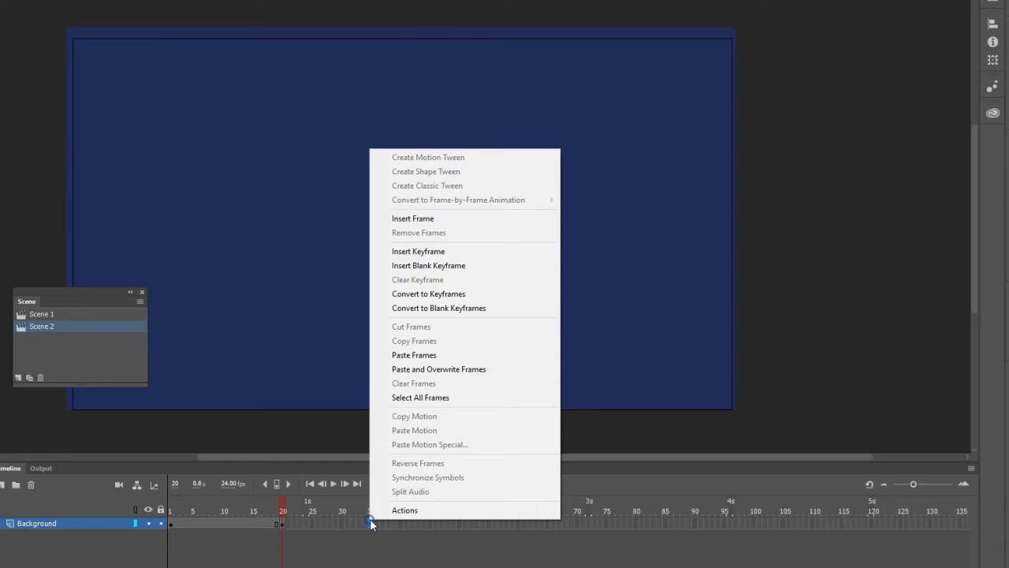
left_click(434, 251)
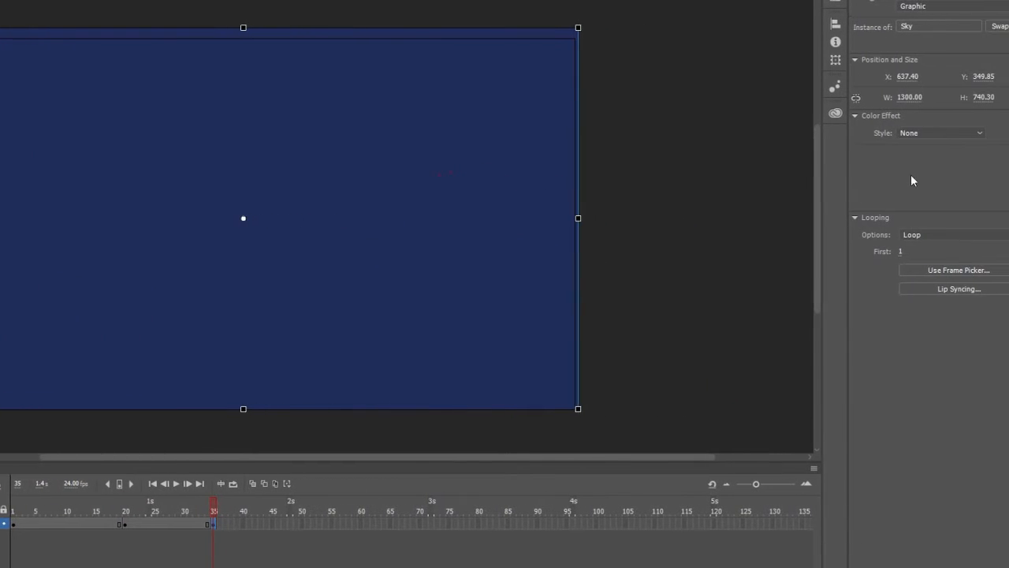
Change the Sky instance's tint color at frame 35 to #ff6666
left_click(919, 136)
left_click(918, 174)
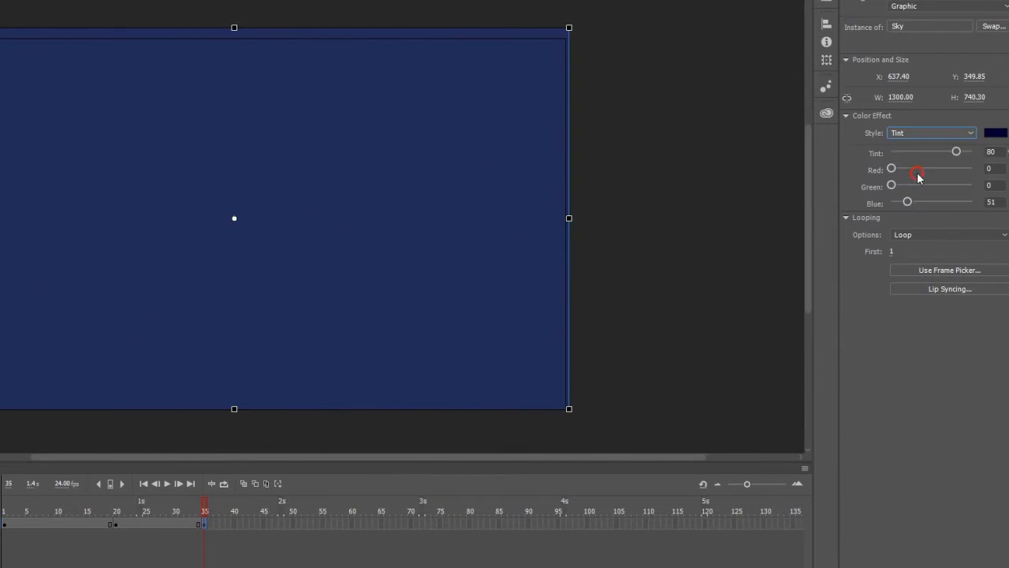
left_click(991, 134)
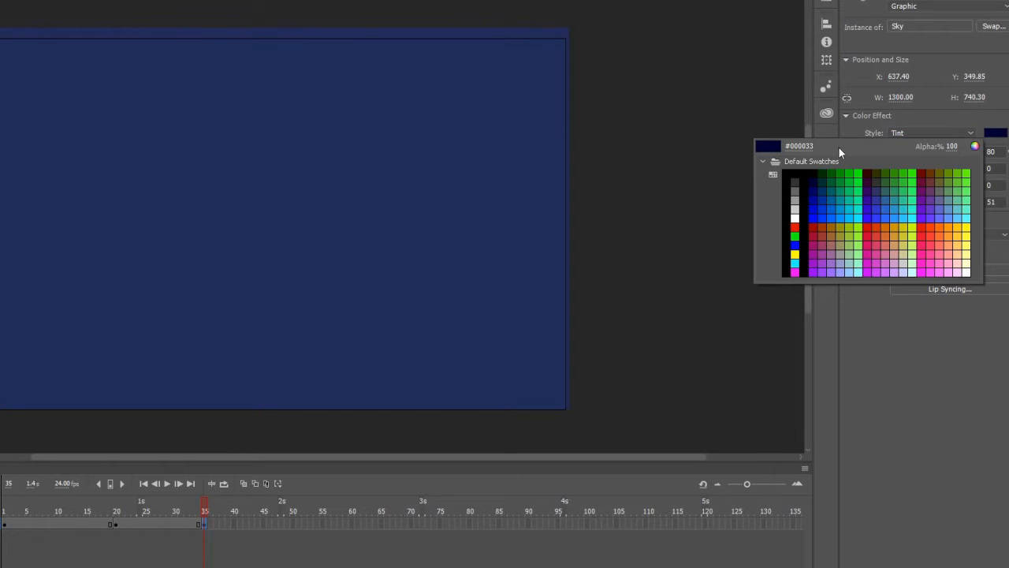
left_click(800, 147)
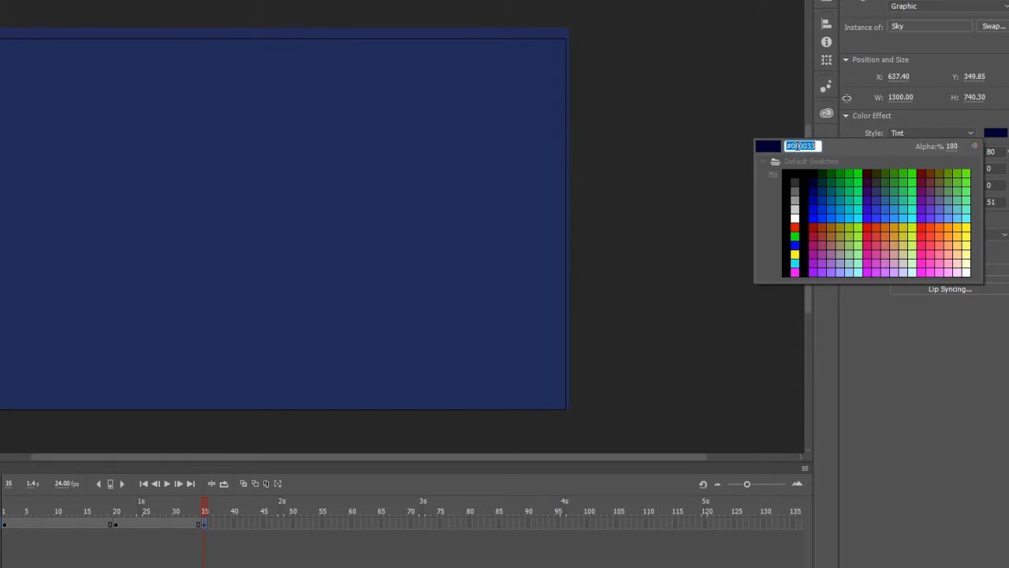
type("ff6")
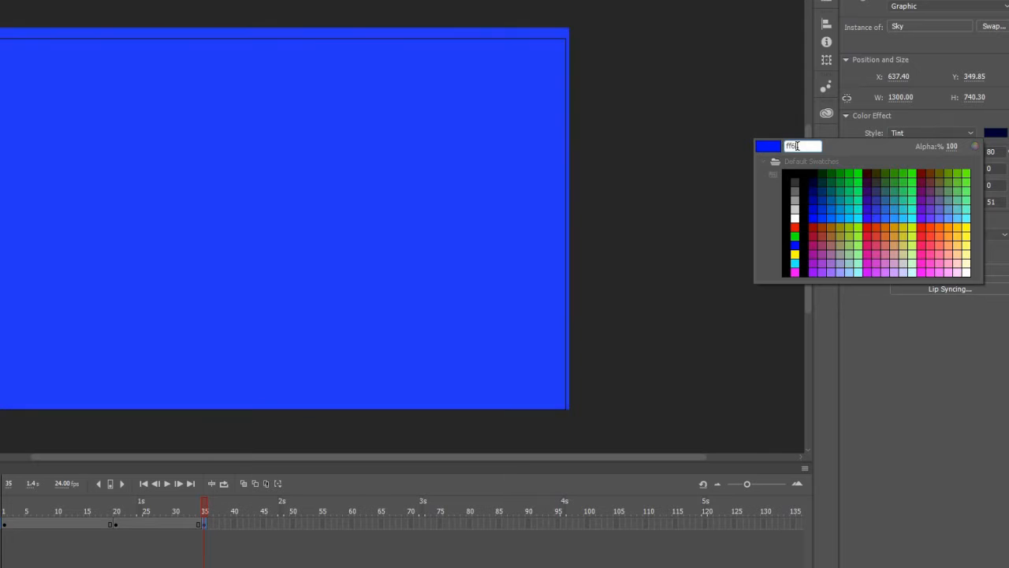
type("666")
key("Return")
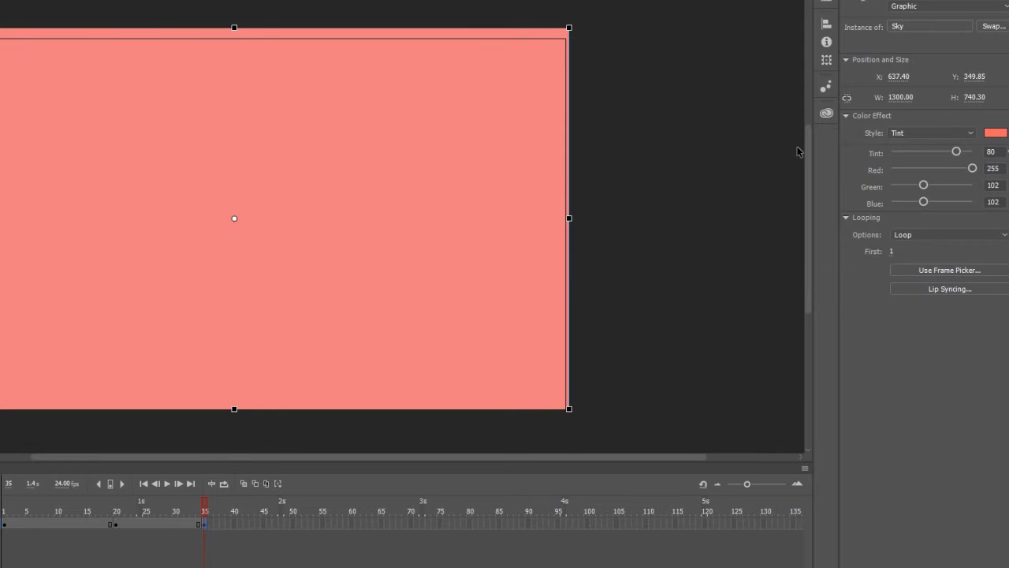
left_click(727, 164)
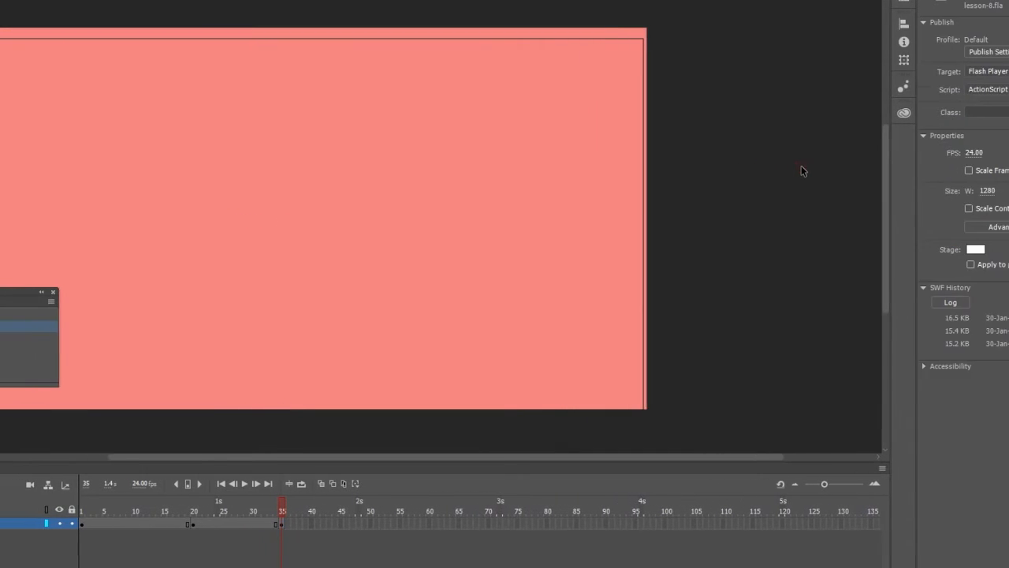
Create a classic tween between the Background keyframes at frames 20 and 35, and extend the layer to frame 120
right_click(286, 522)
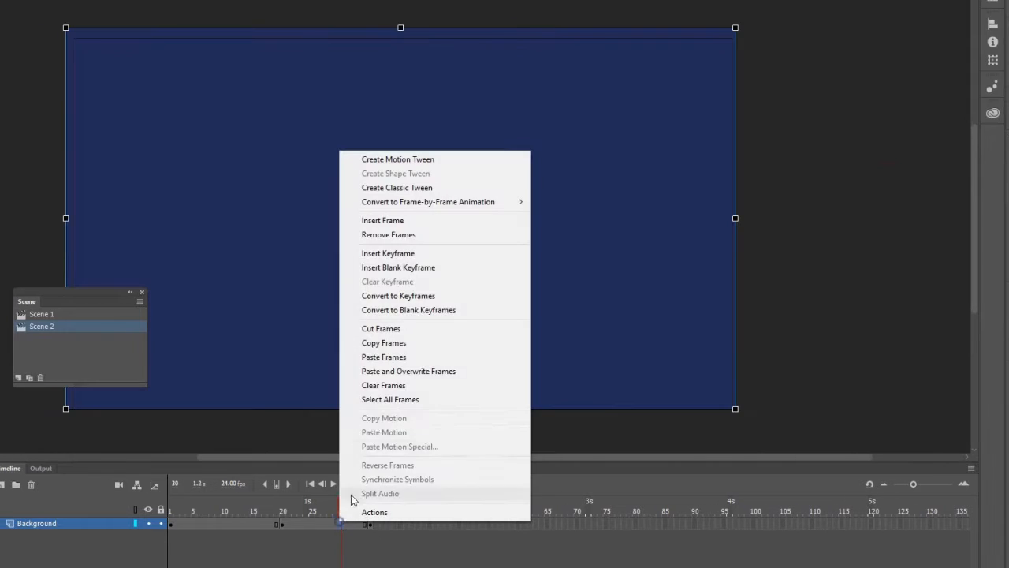
left_click(404, 187)
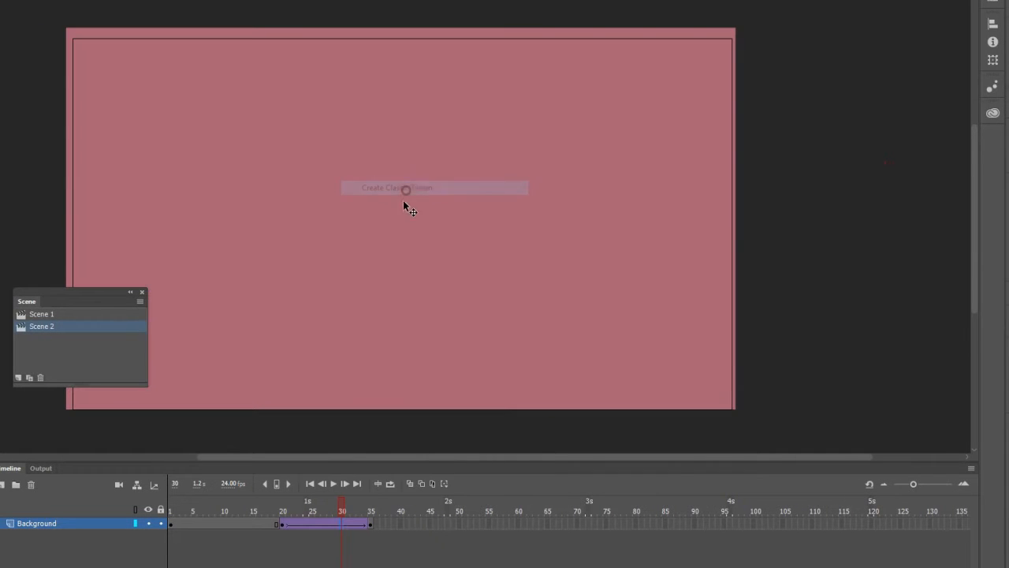
left_click_drag(339, 511, 370, 511)
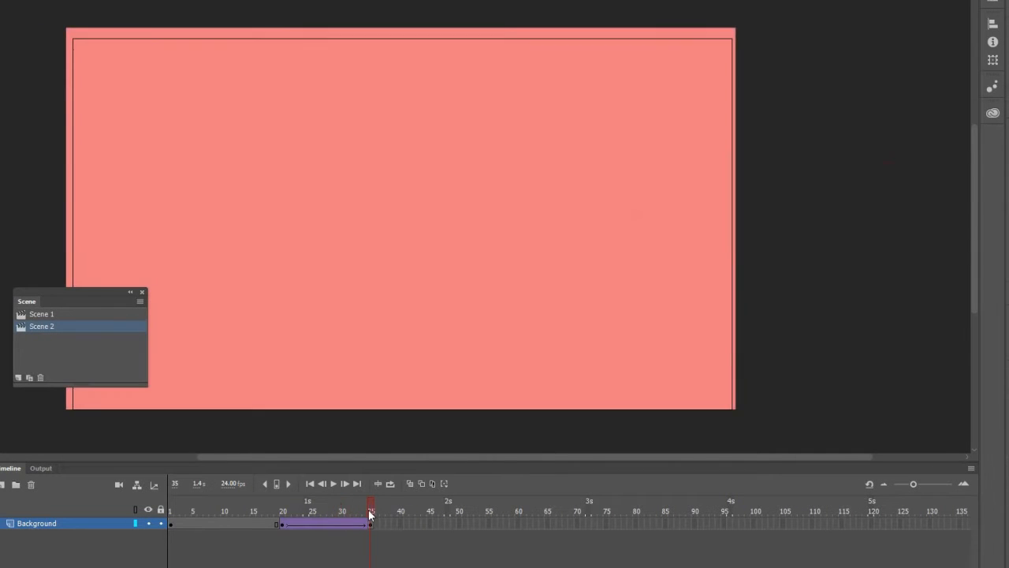
right_click(871, 525)
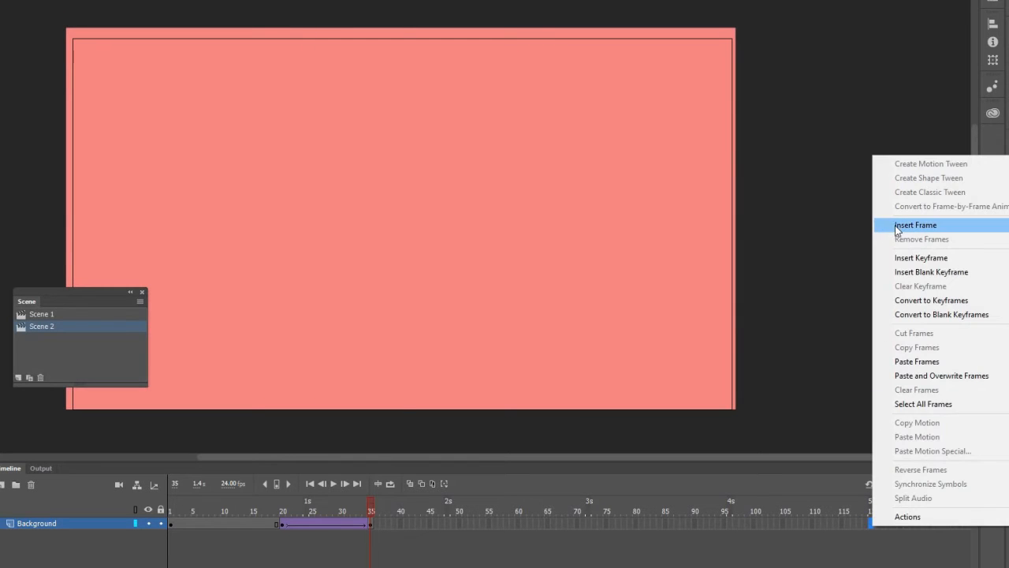
left_click(894, 229)
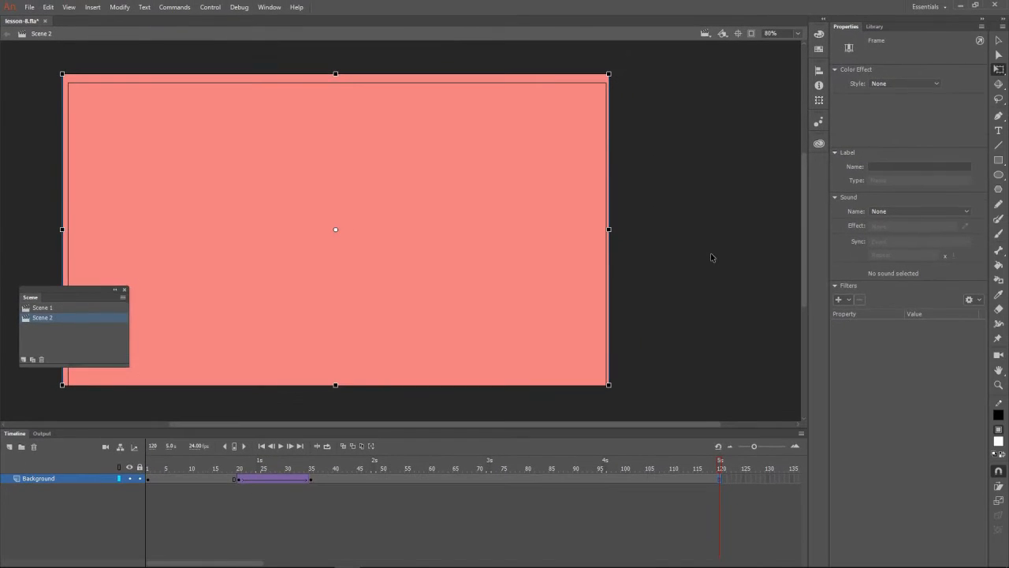
left_click(711, 257)
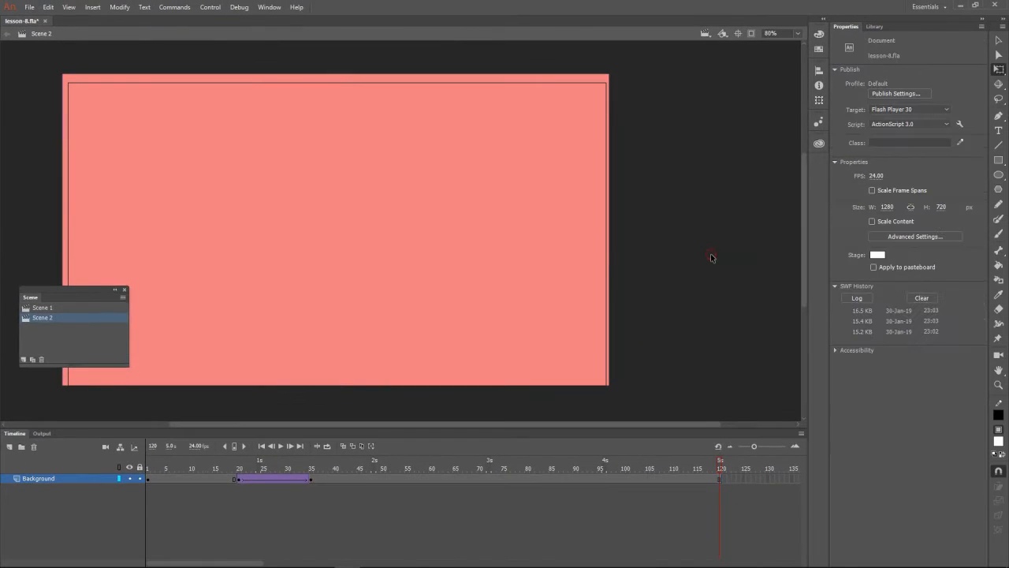
Create a new graphic symbol named Title and rename its layer to Text
left_click(874, 27)
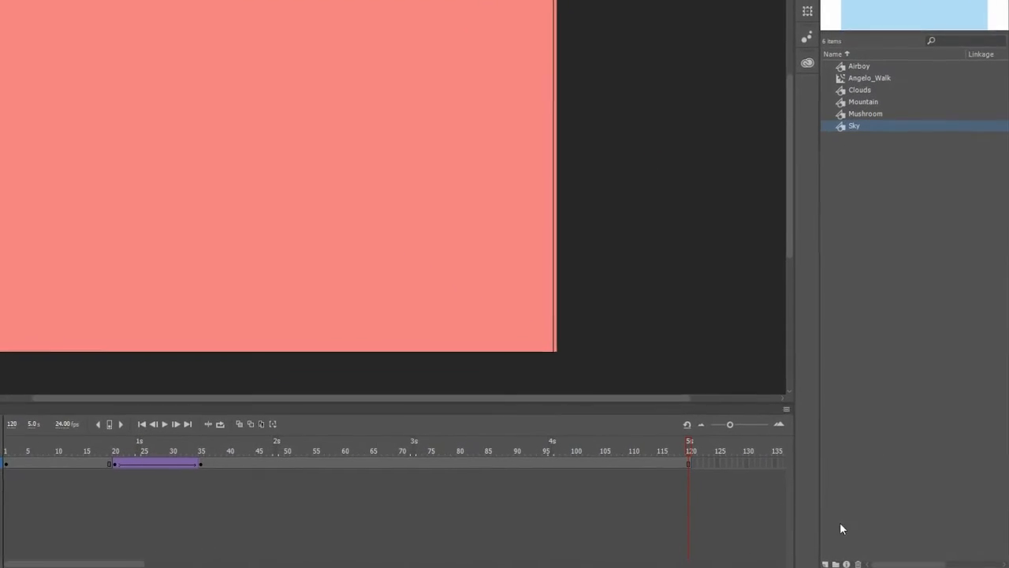
left_click(833, 563)
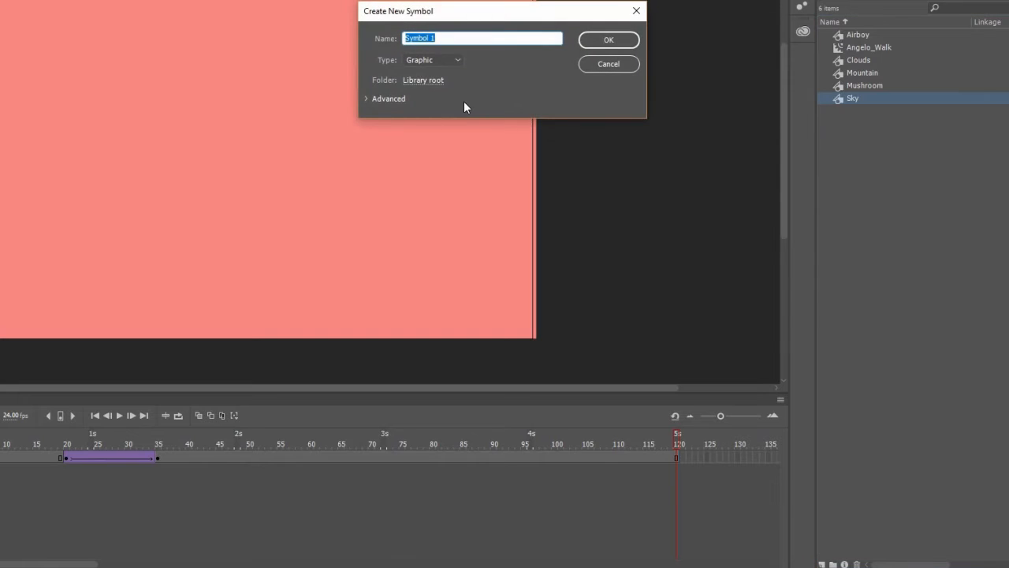
type("Title")
left_click(605, 39)
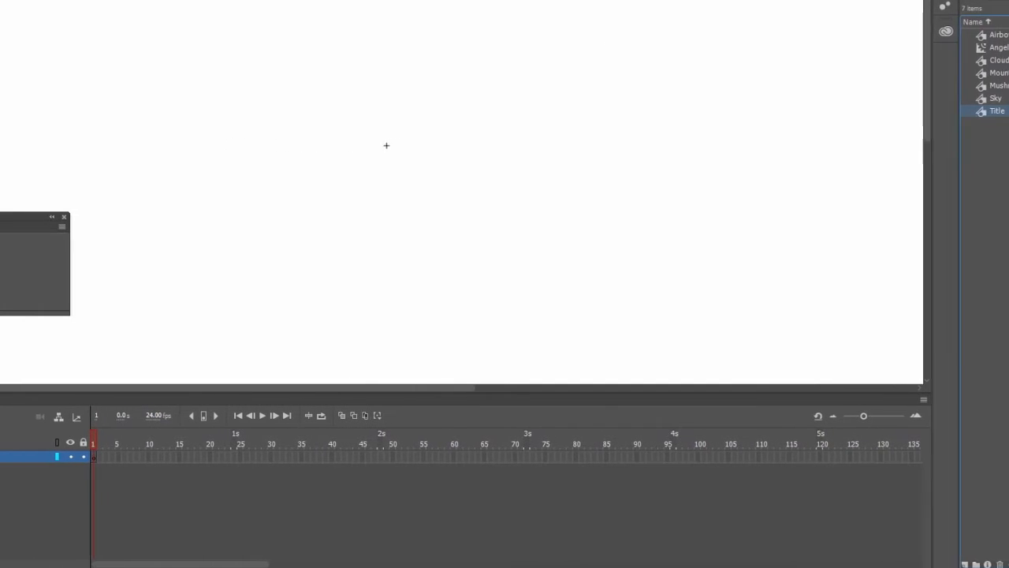
double_click(15, 457)
type("tex")
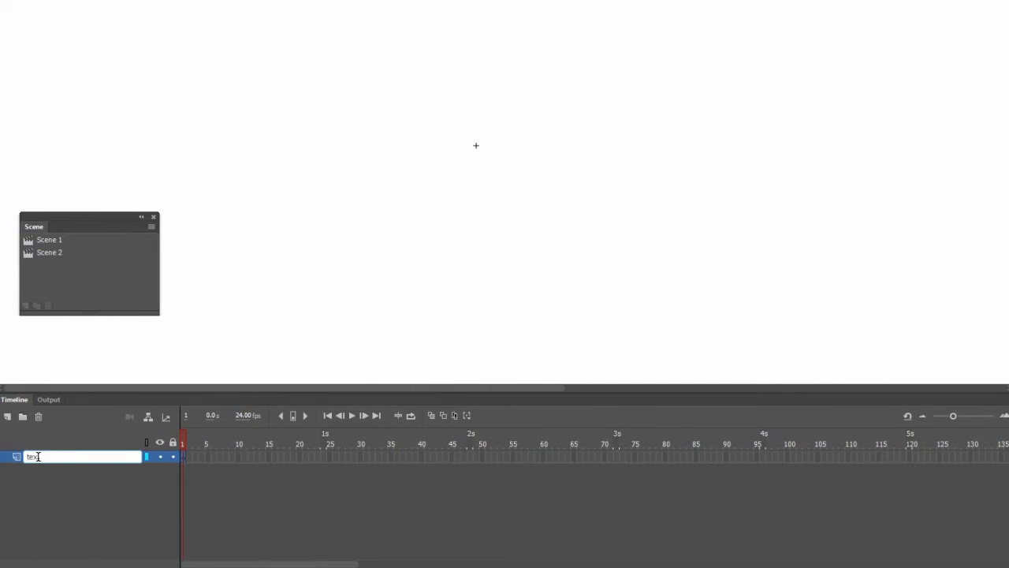
type("t")
key("Return")
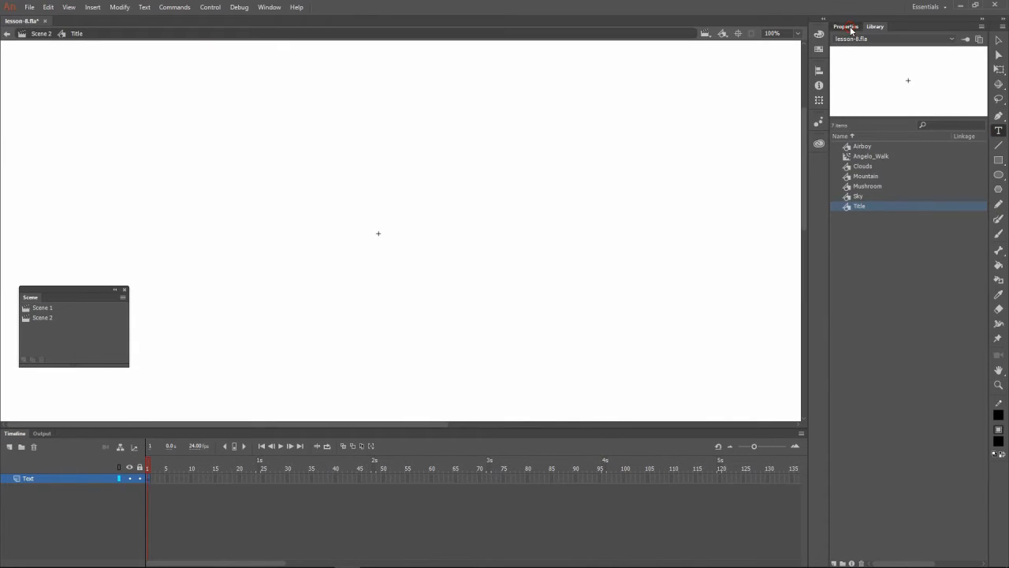
Set the Text tool's color to gray #999999 and its font family to Bauhaus 93
left_click(848, 28)
left_click(877, 123)
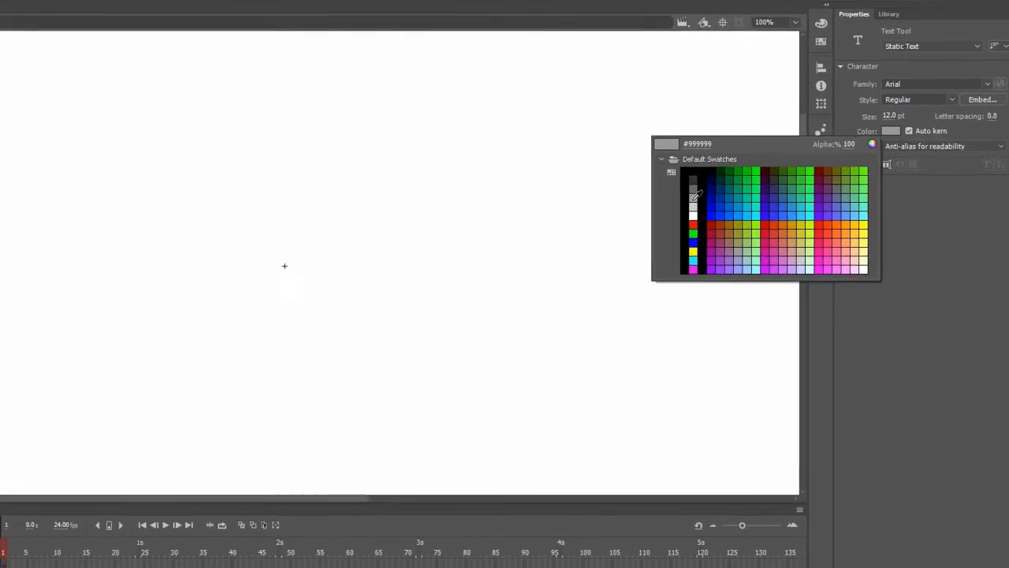
left_click(692, 197)
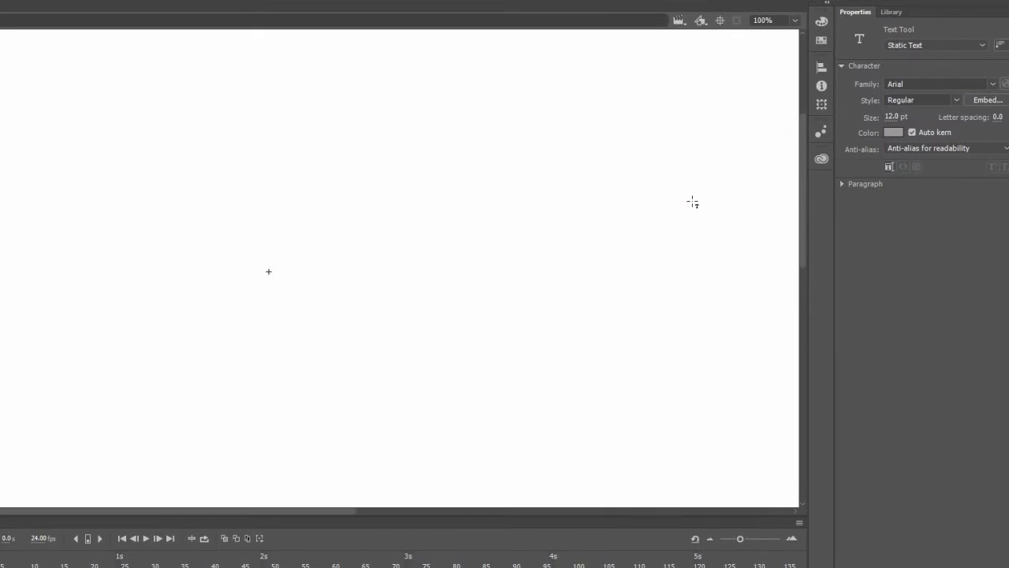
left_click(992, 84)
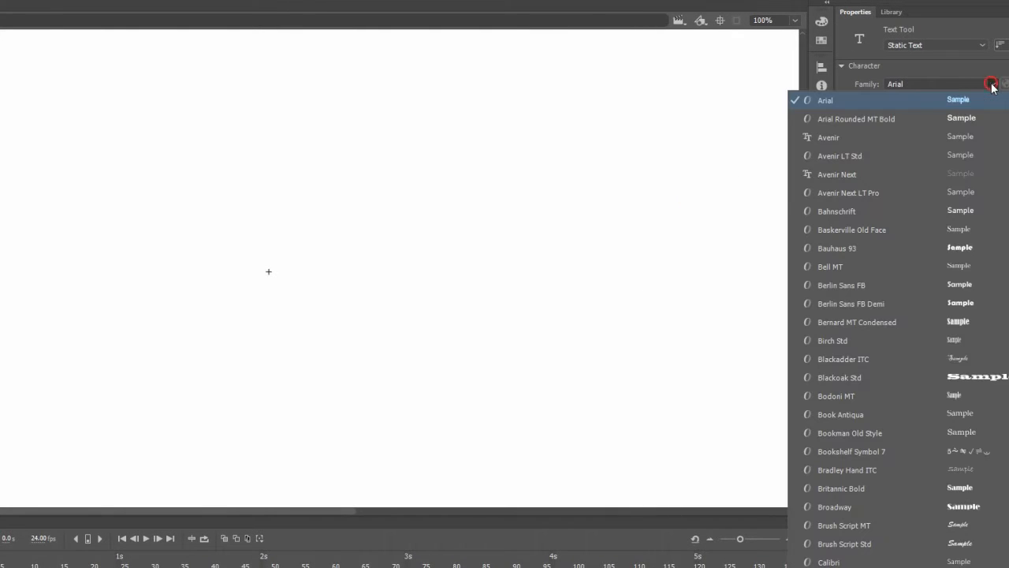
left_click(865, 247)
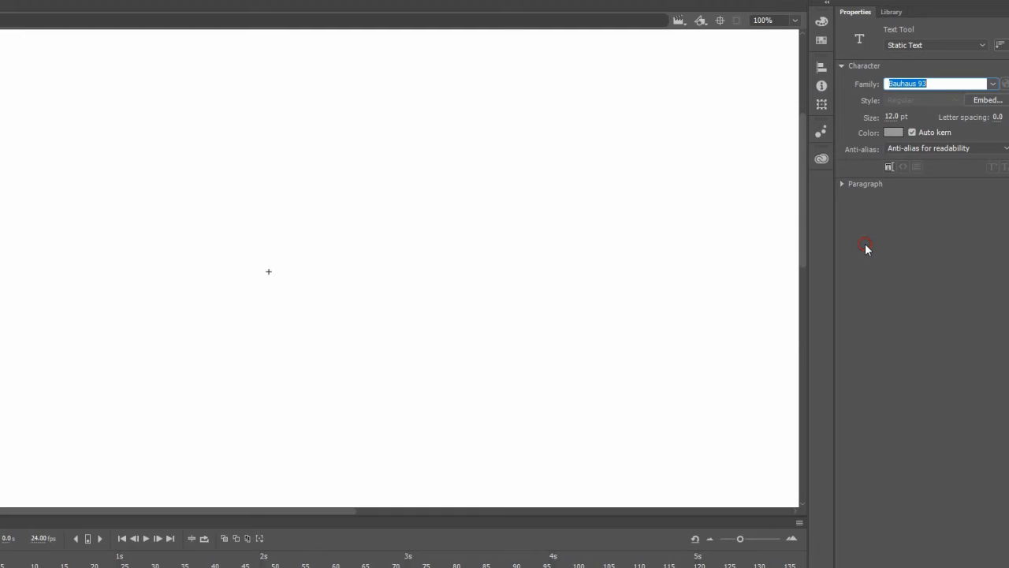
Add the text MEGA above the Title symbol's center point at 100 pt with letter spacing -3
left_click(891, 118)
type("100")
left_click(993, 117)
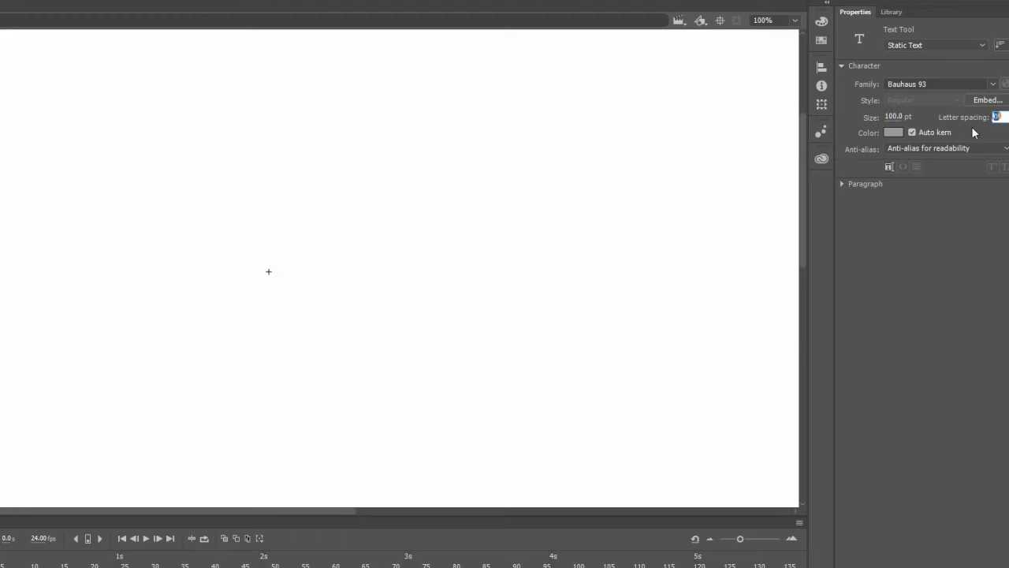
type("-3")
key("Return")
left_click(225, 199)
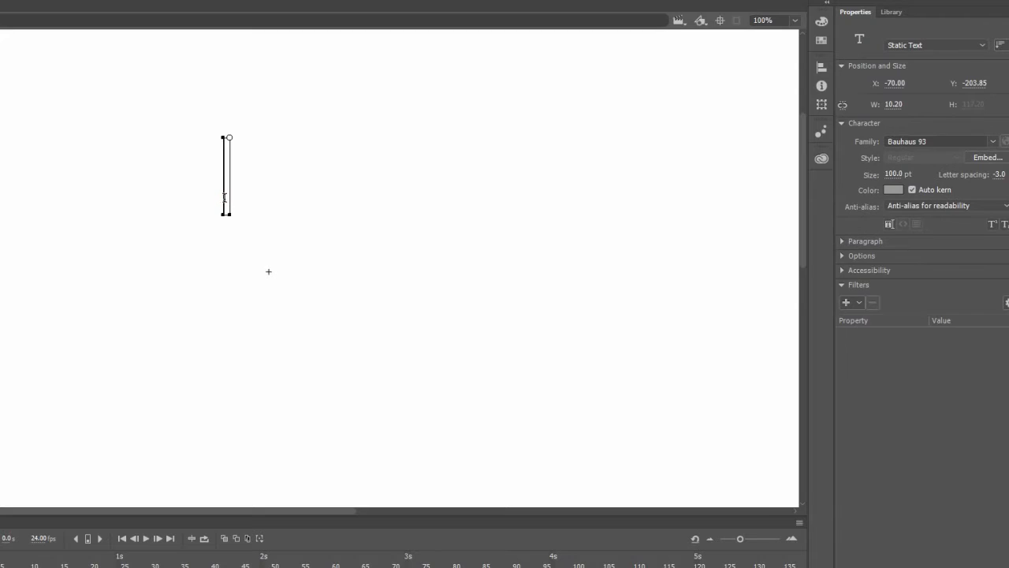
type("MEGA")
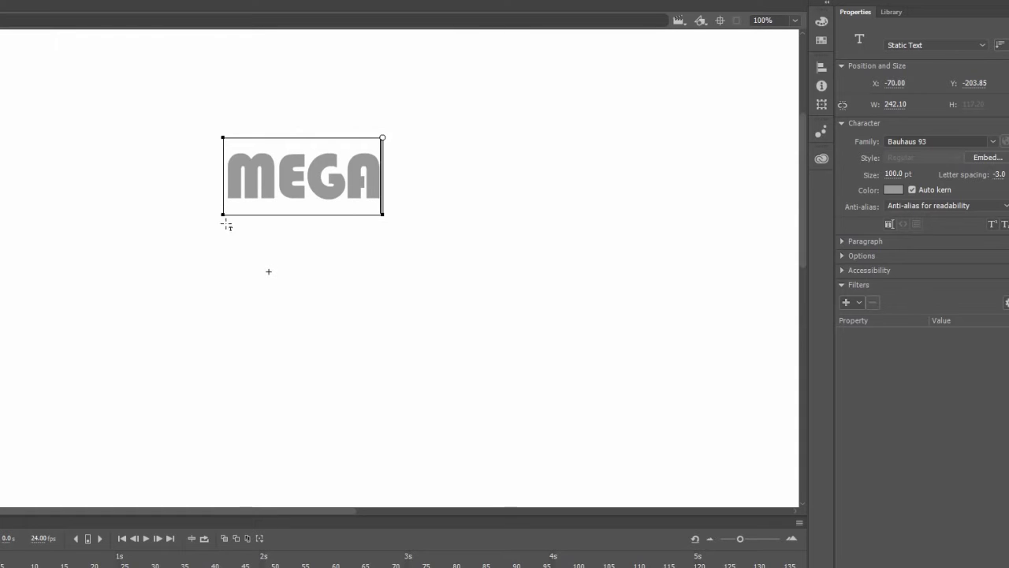
Add a separate text ANGELO BROS. below MEGA at 135 pt, aligned with its left edge
left_click(226, 250)
left_click(226, 250)
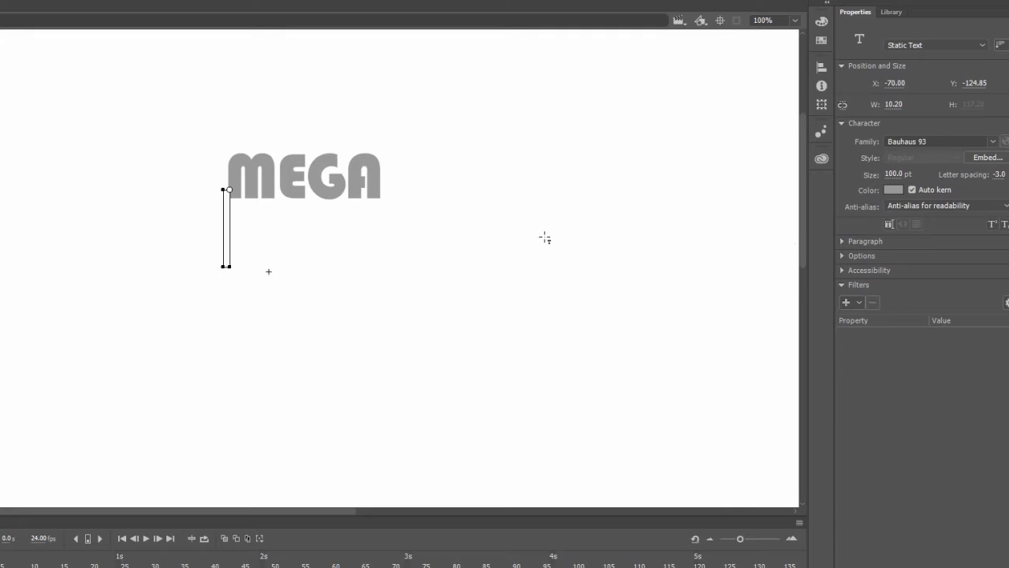
left_click(891, 175)
key("BackSpace")
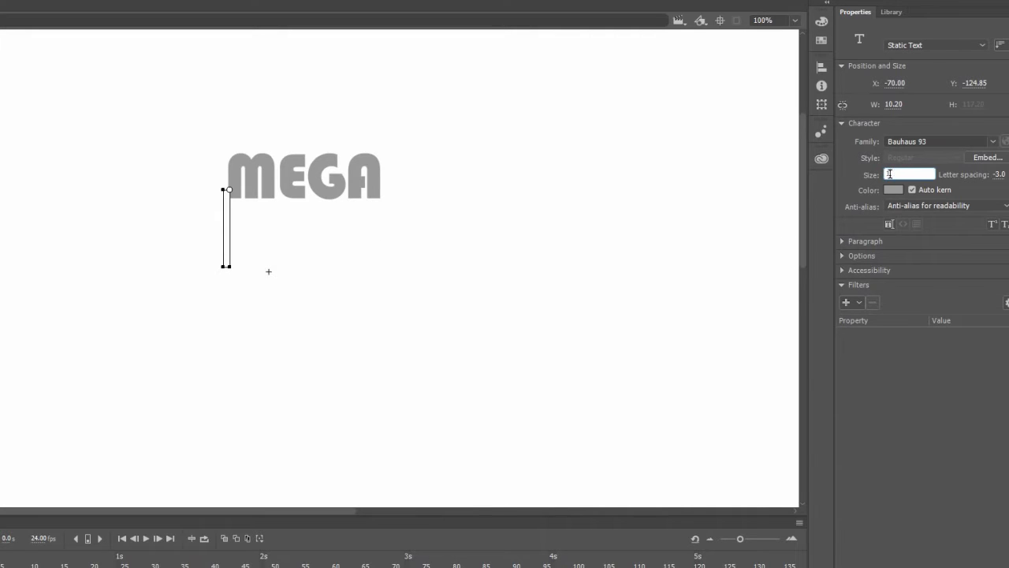
key("Return")
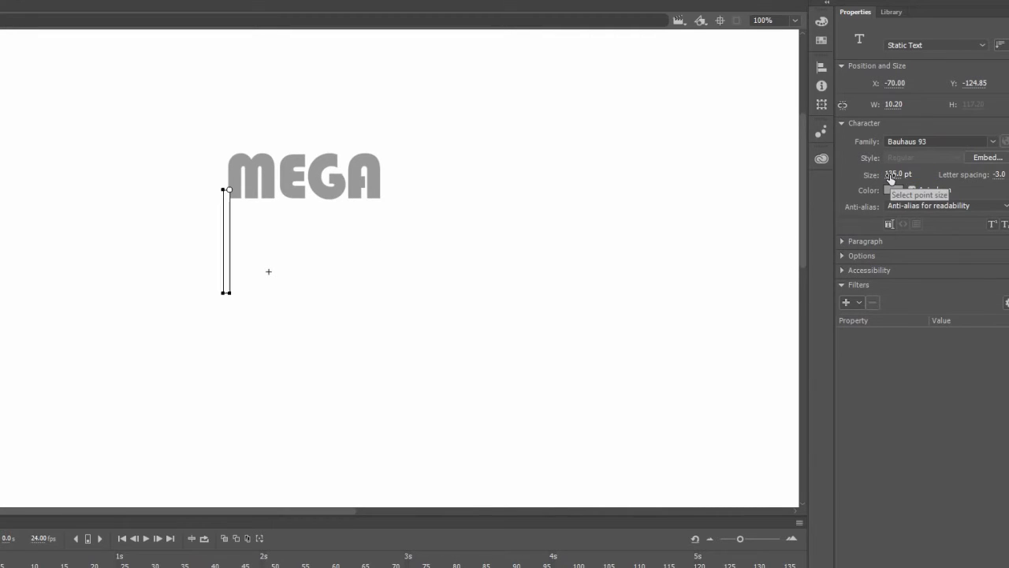
type("ANGE")
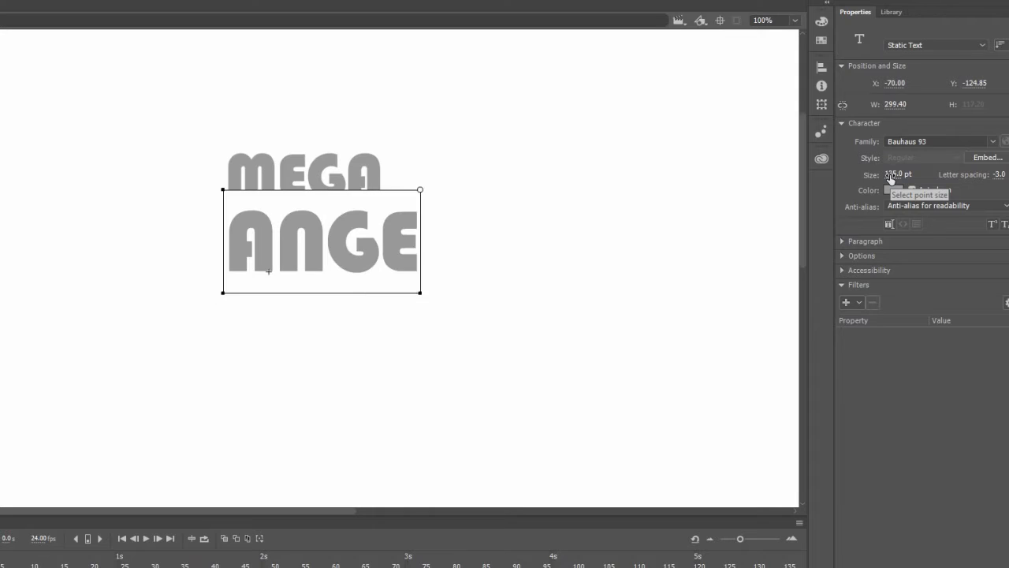
type("LO BROS")
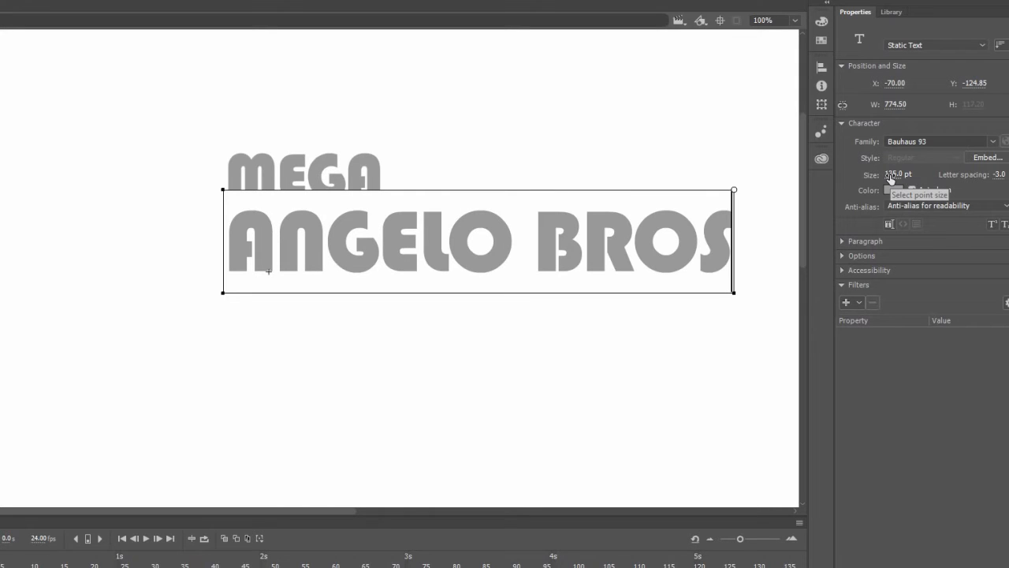
type(".")
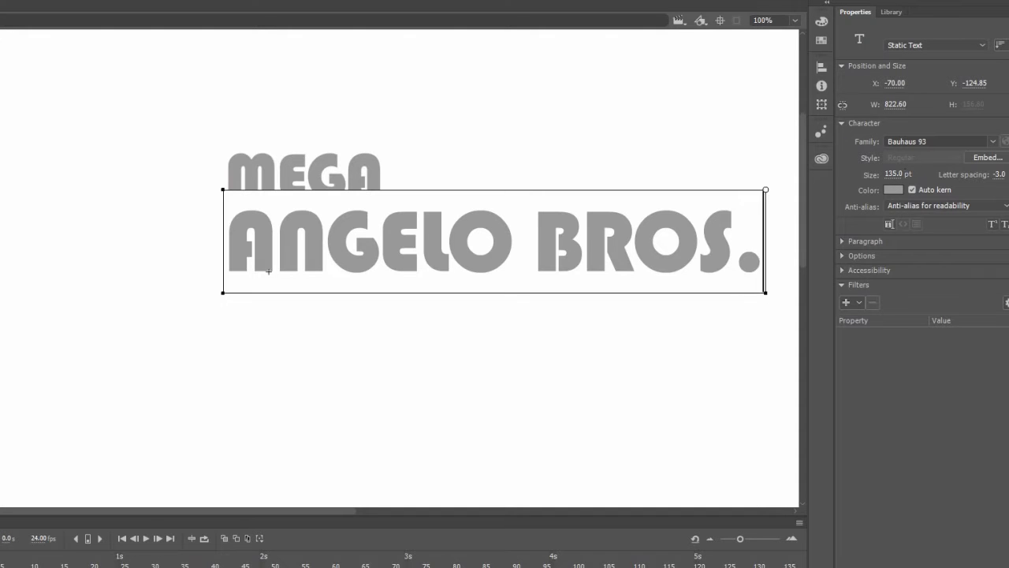
Move the ANGELO BROS. text left so that MEGA sits above the start of BROS
key("Escape")
left_click_drag(617, 224, 340, 228)
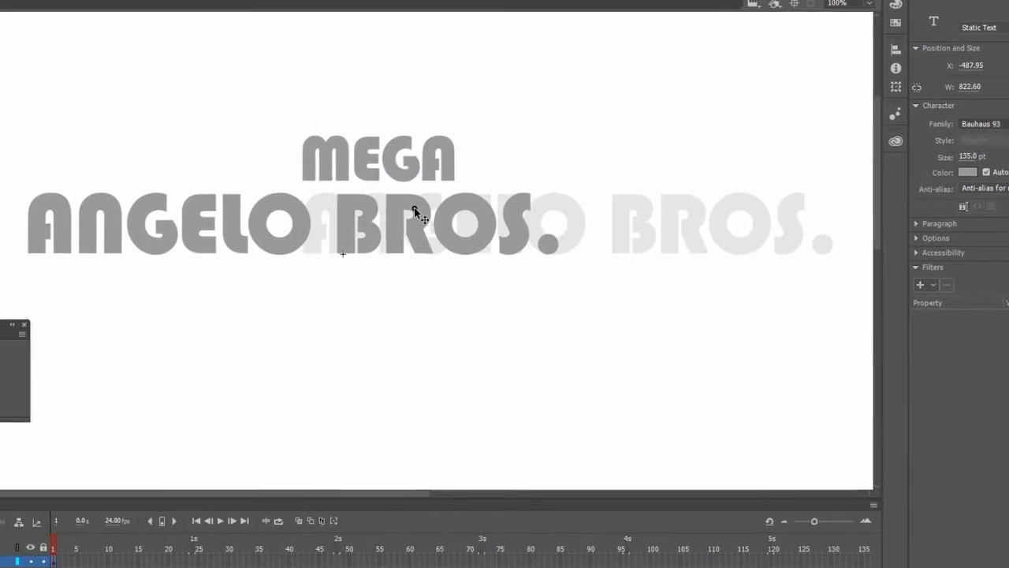
left_click_drag(413, 208, 398, 209)
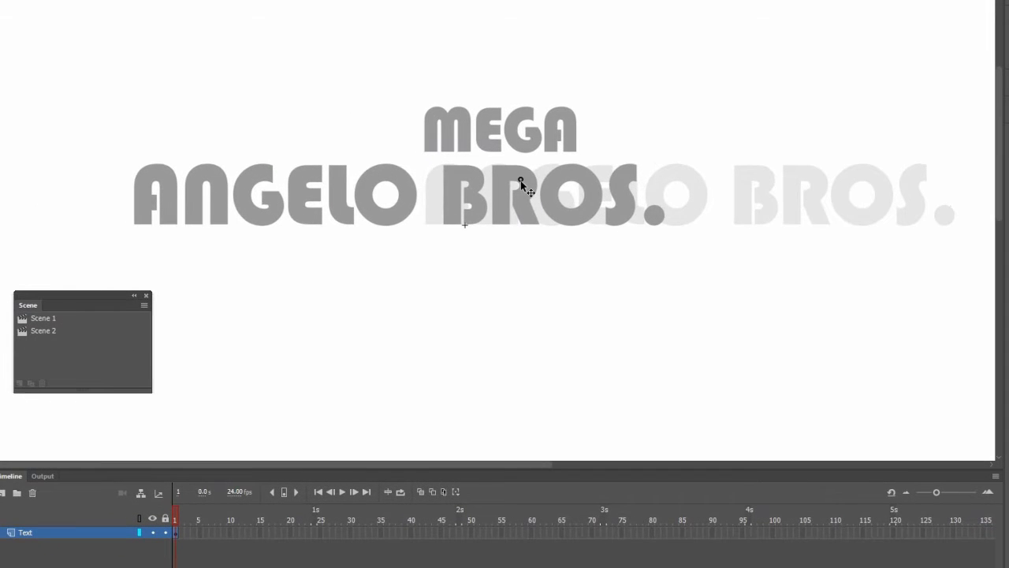
left_click_drag(520, 181, 520, 181)
left_click(543, 271)
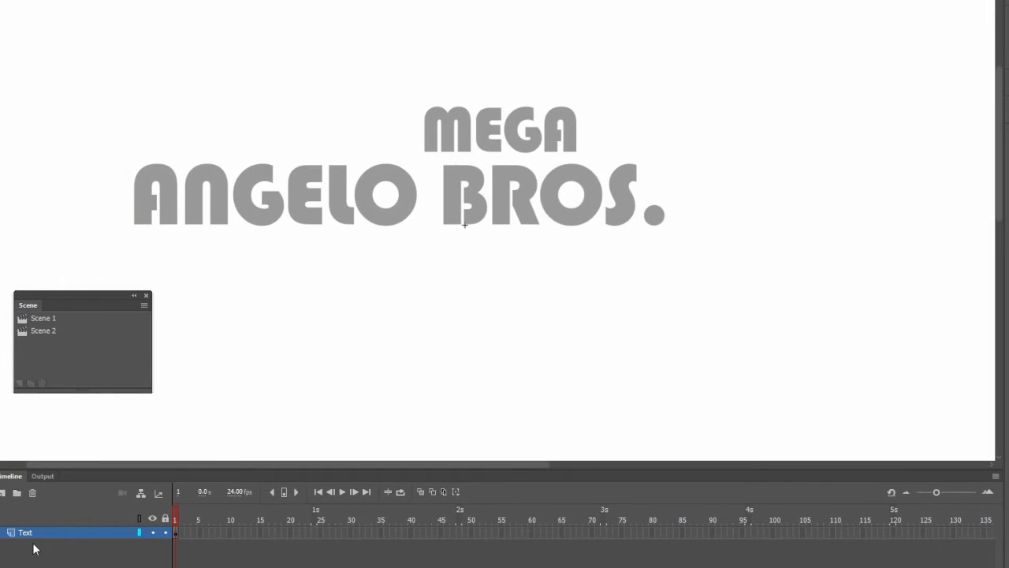
Add a new layer named Label to the Title symbol and place it beneath the Text layer
left_click(3, 492)
left_click(23, 544)
left_click(31, 534)
double_click(30, 533)
type("Label")
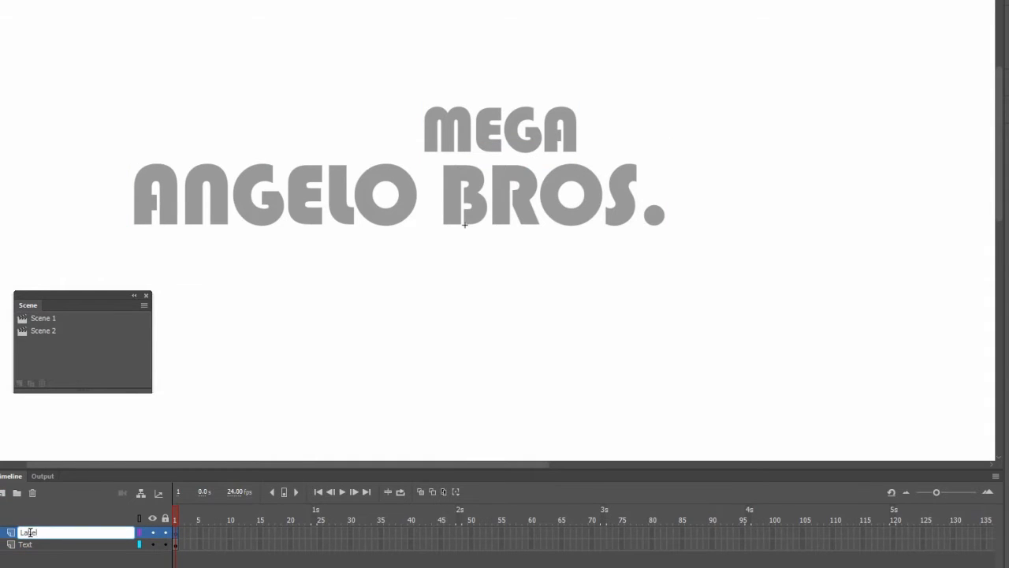
key("Return")
left_click_drag(30, 538, 29, 553)
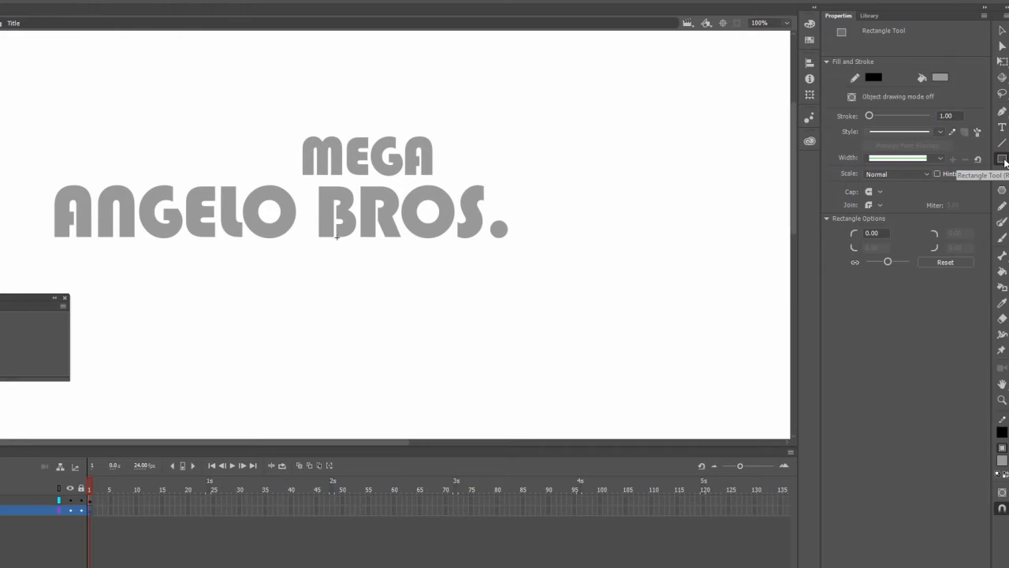
Set the Rectangle tool to no stroke and a black fill
left_click(875, 79)
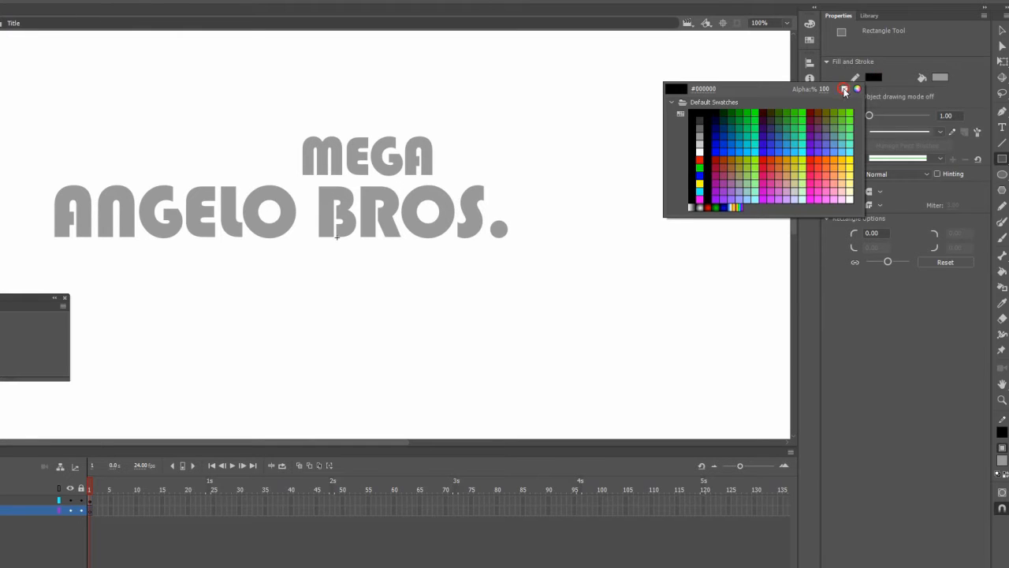
left_click(845, 89)
left_click(938, 77)
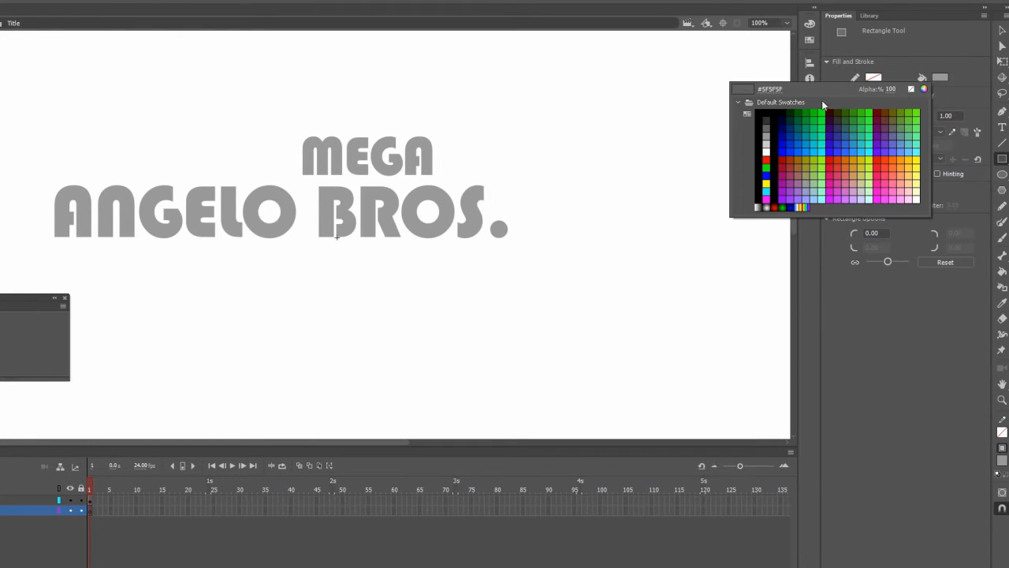
left_click(765, 111)
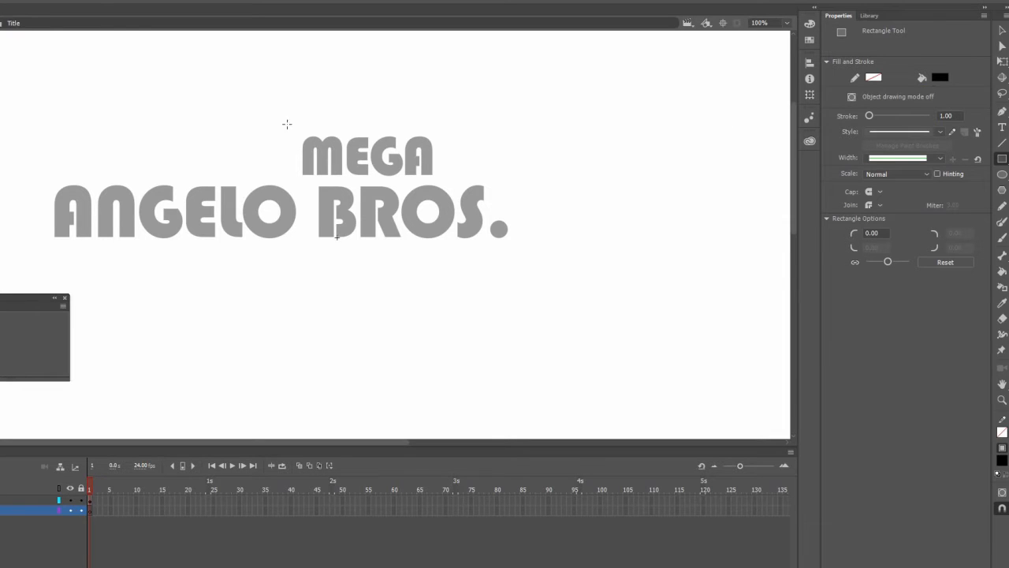
Draw overlapping rounded rectangles with a 45 corner radius behind MEGA and ANGELO BROS. on the Label layer
left_click_drag(286, 123, 451, 188)
key("Up")
key("Up")
key("Up")
key("Up")
key("Up")
key("Up")
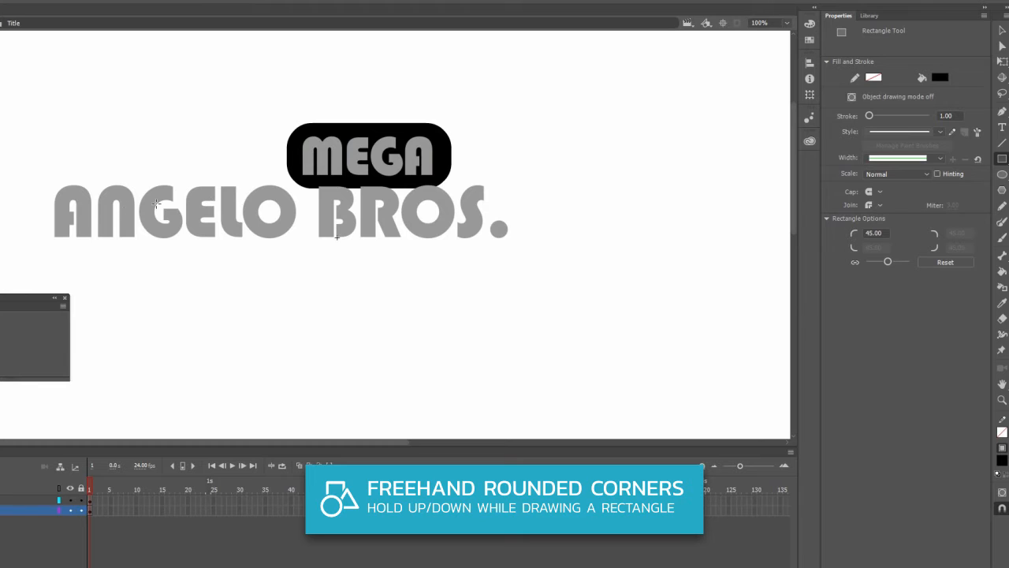
left_click_drag(35, 171, 527, 257)
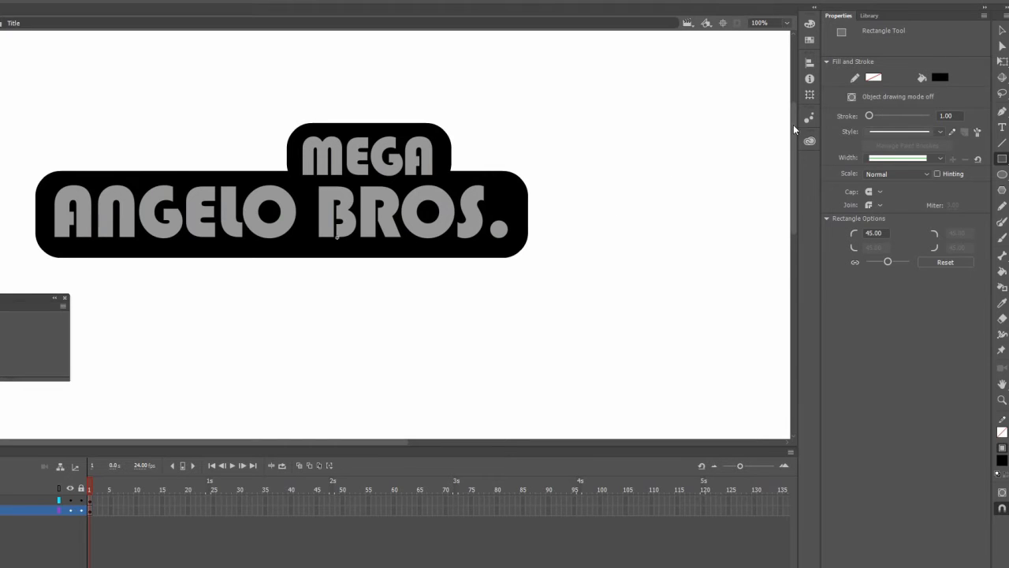
Change the color of both texts on the Text layer to white
left_click(1001, 31)
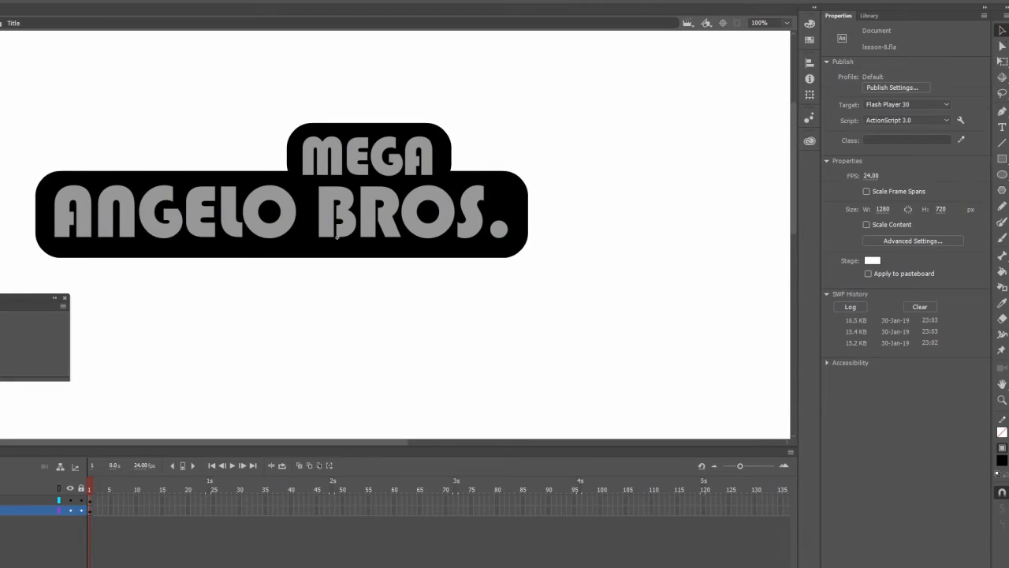
left_click(27, 500)
left_click(286, 228)
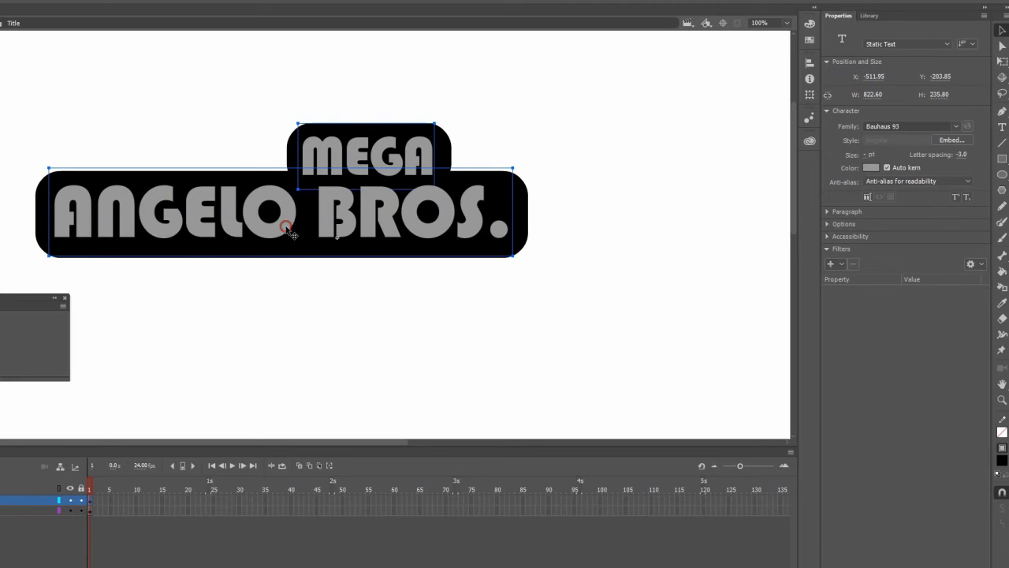
left_click(870, 167)
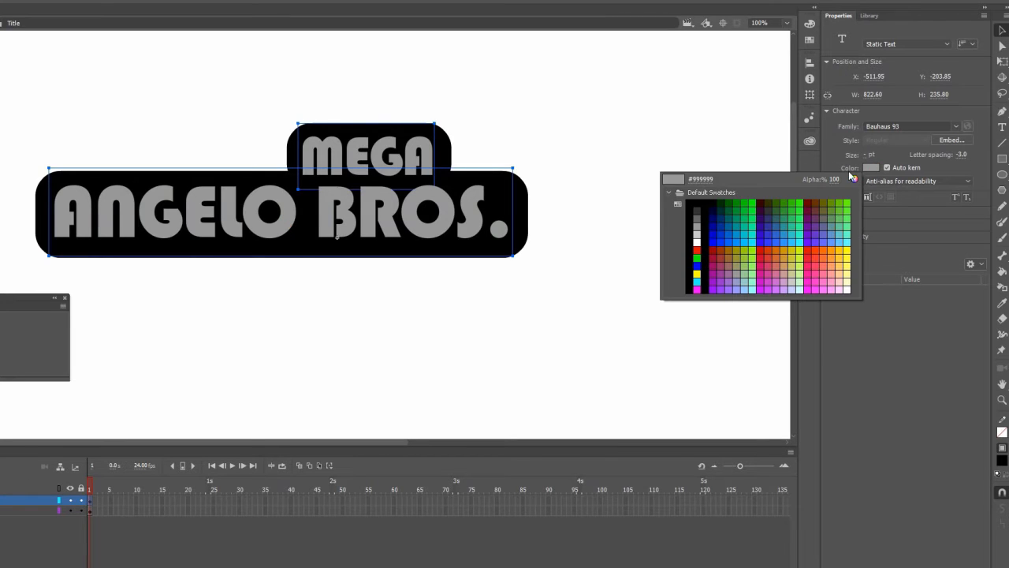
left_click(696, 240)
left_click(487, 280)
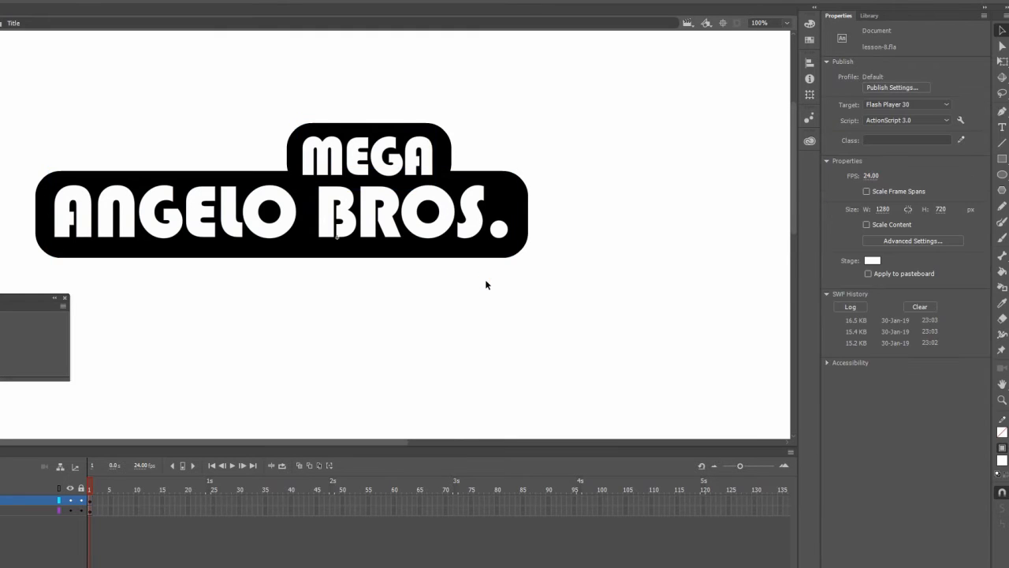
Move the texts and black label together so the artwork is centered on the Title symbol's center point
left_click_drag(592, 95, 17, 269)
left_click_drag(277, 221, 320, 248)
left_click(335, 301)
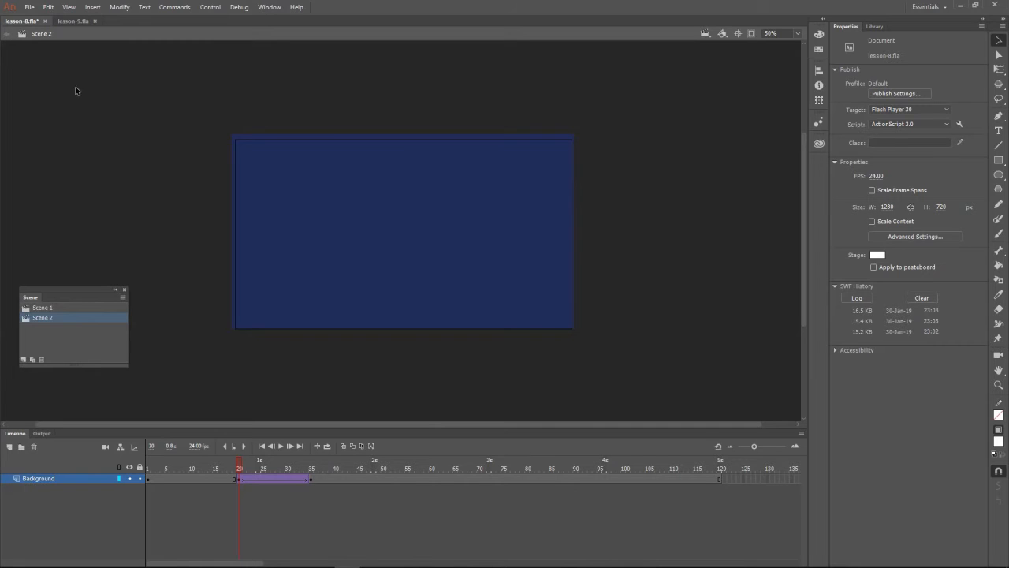
Add a layer named Mushroom above the Background layer in Scene 2
left_click(875, 26)
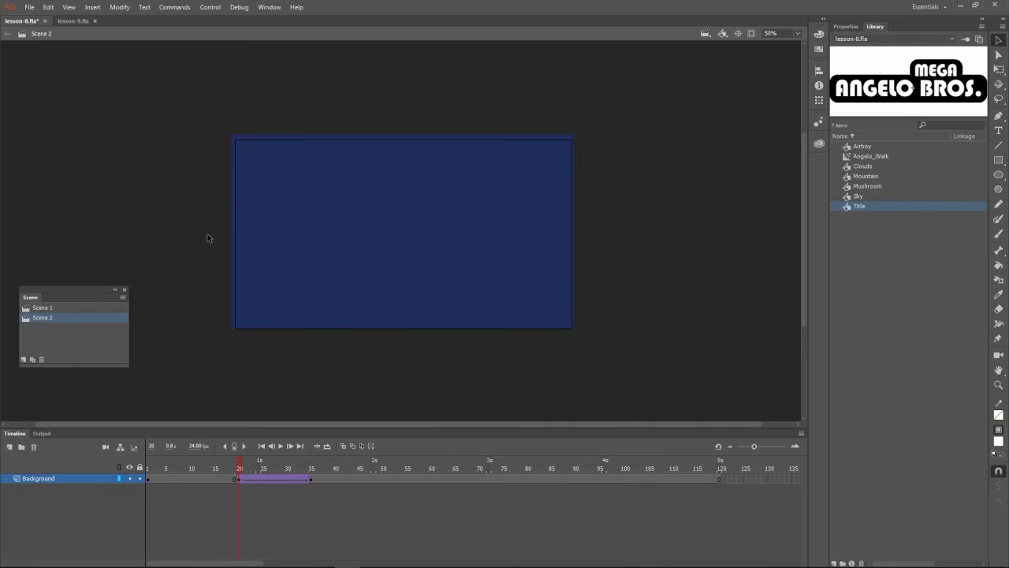
left_click(9, 447)
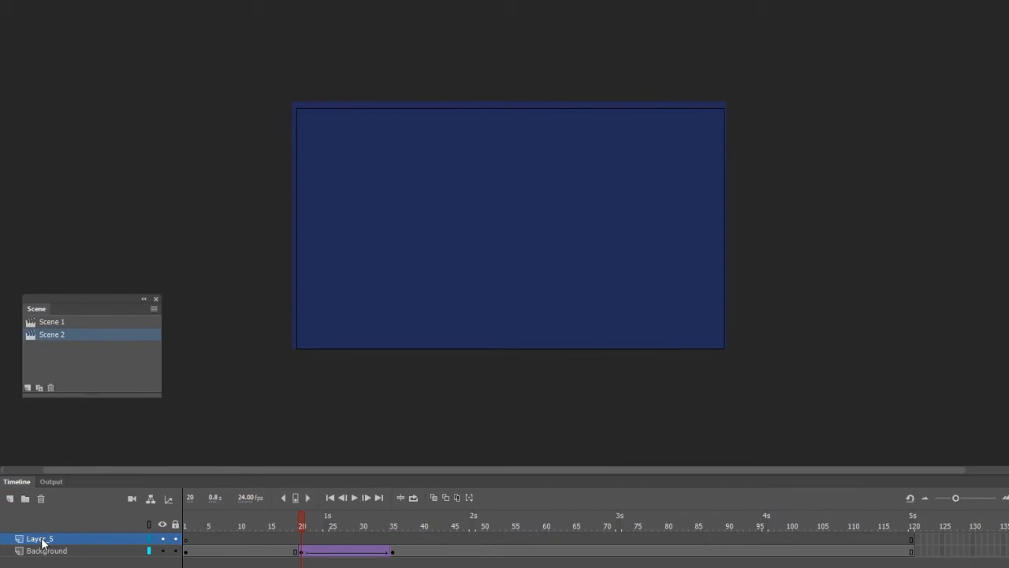
double_click(41, 540)
type("M")
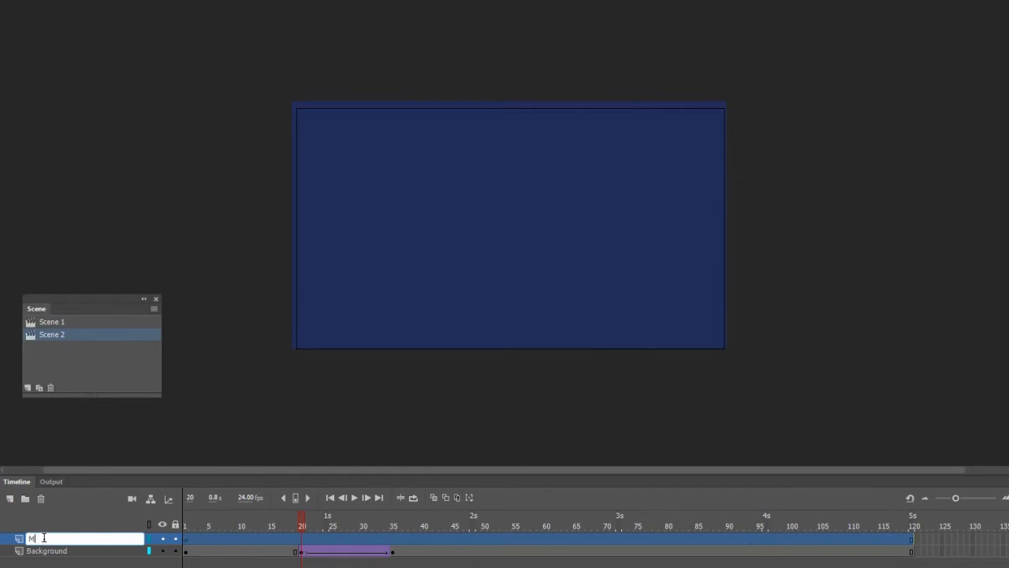
type("ushroom")
key("Return")
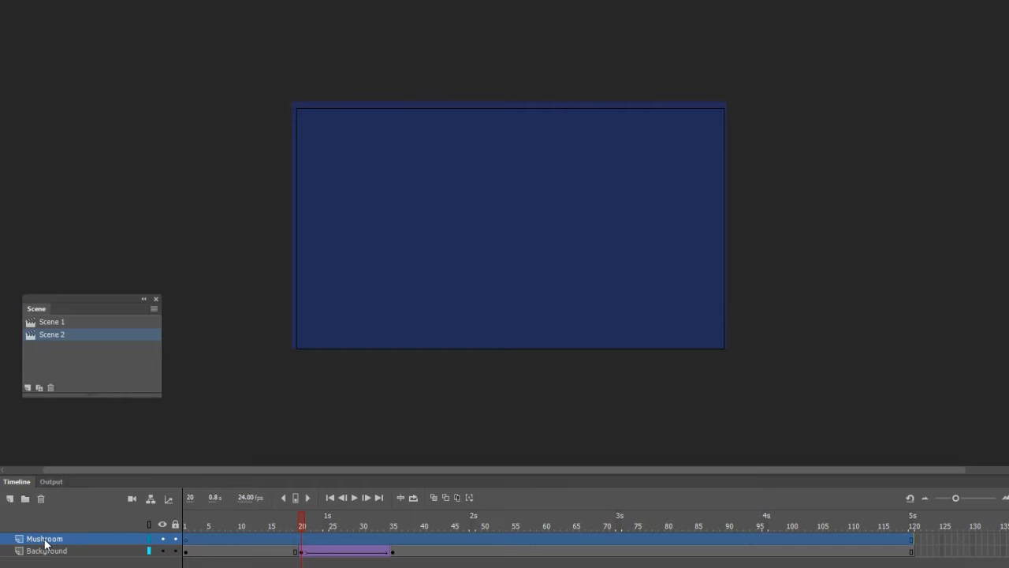
Insert a keyframe at frame 20 on the Mushroom layer and place the Mushroom symbol centered just above the stage
right_click(302, 539)
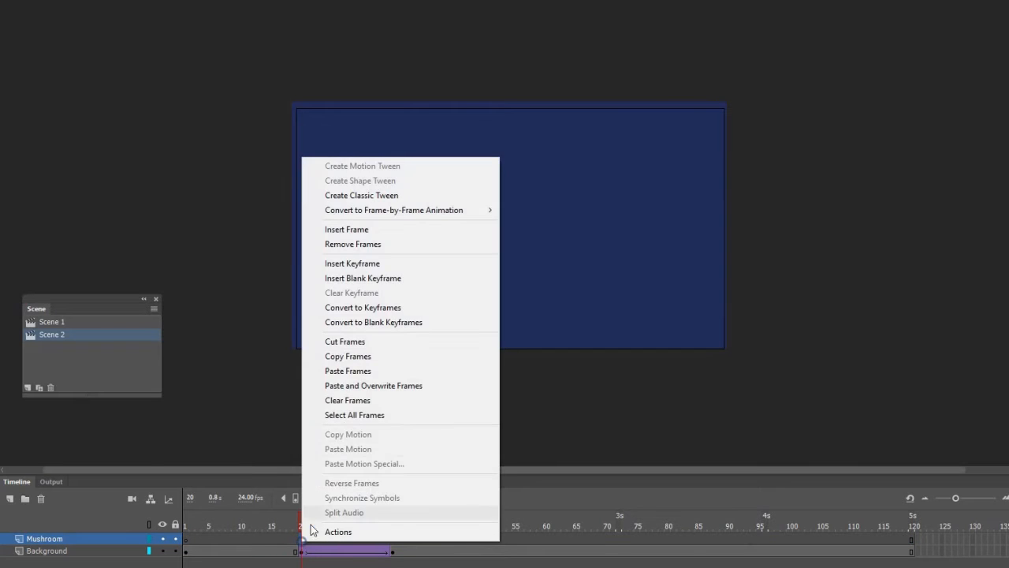
left_click(371, 265)
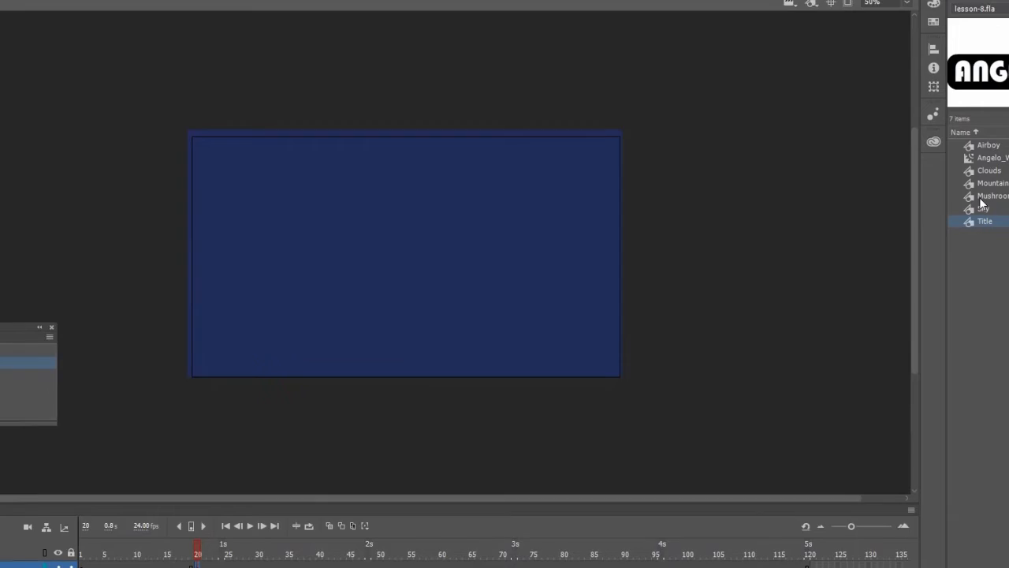
left_click_drag(984, 197, 714, 203)
left_click_drag(296, 107, 332, 128)
left_click(556, 300)
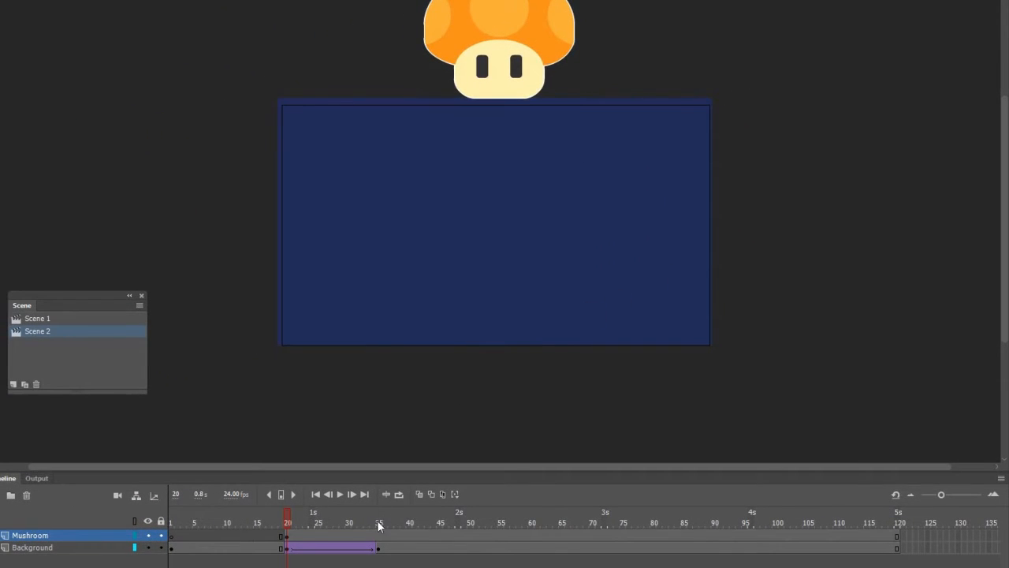
Insert a keyframe at frame 35 on the Mushroom layer and move the mushroom straight down onto the stage
right_click(378, 535)
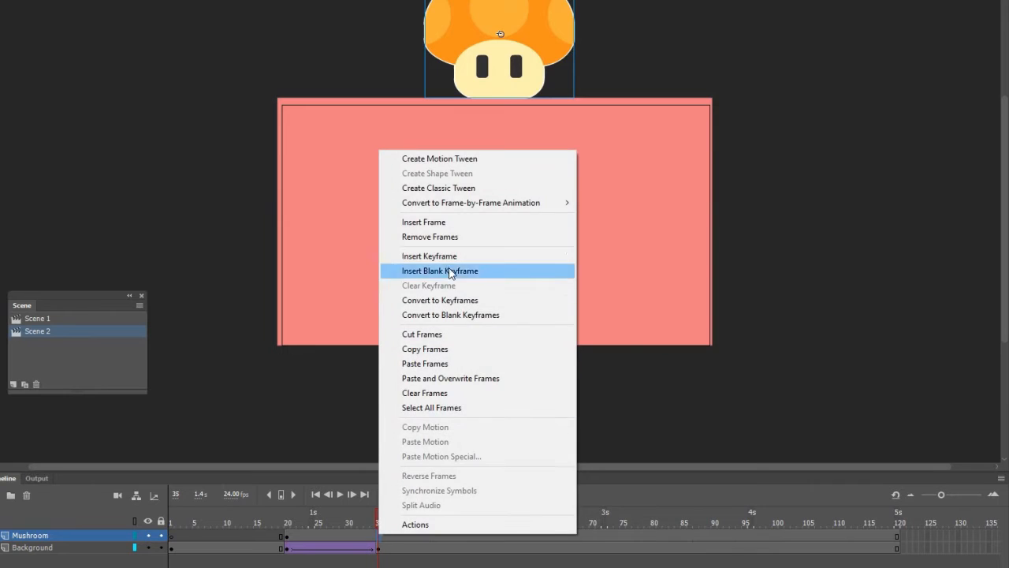
left_click(449, 256)
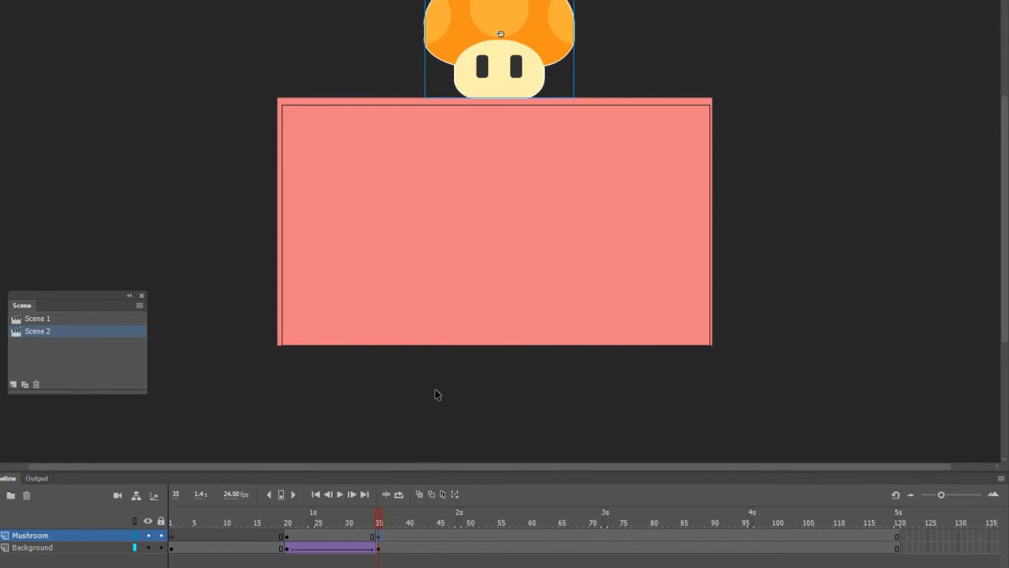
left_click_drag(519, 79, 507, 287)
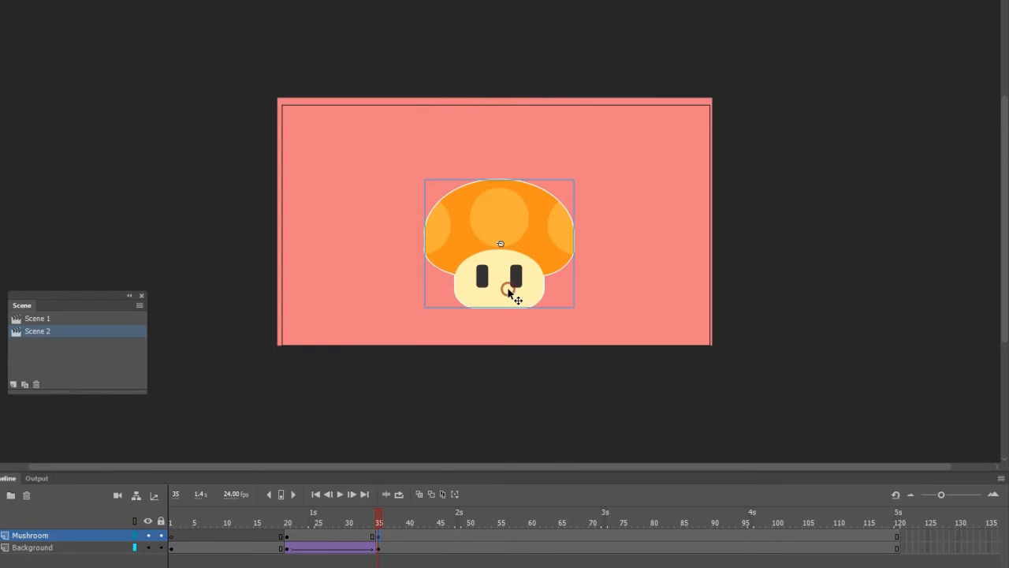
Insert further keyframes at frames 40 and 45 on the Mushroom layer
right_click(409, 538)
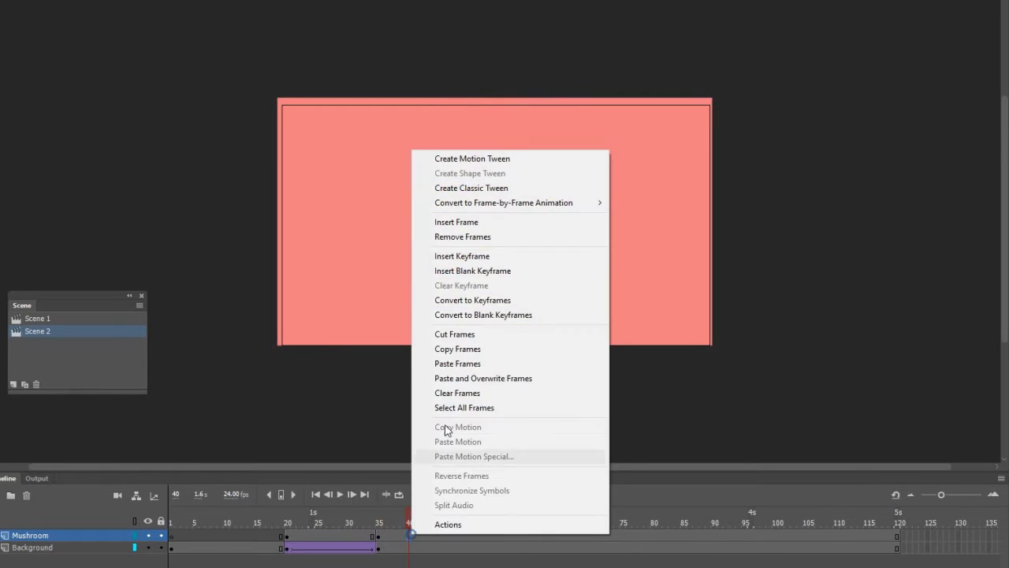
left_click(476, 257)
right_click(439, 536)
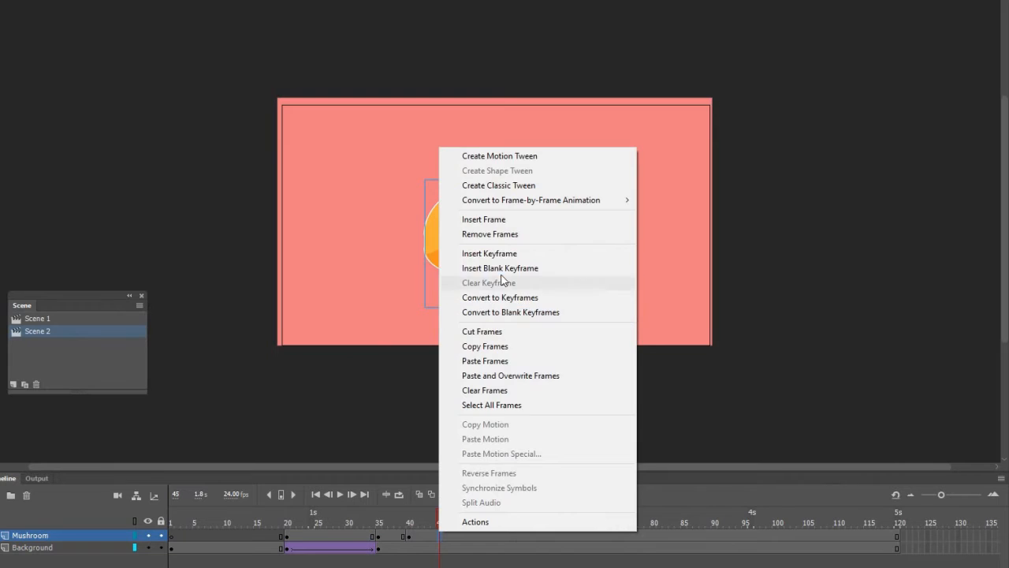
left_click(473, 254)
Raise the mushroom straight up at the frame 40 keyframe to form the peak of its bounce
left_click(380, 536)
left_click(441, 536)
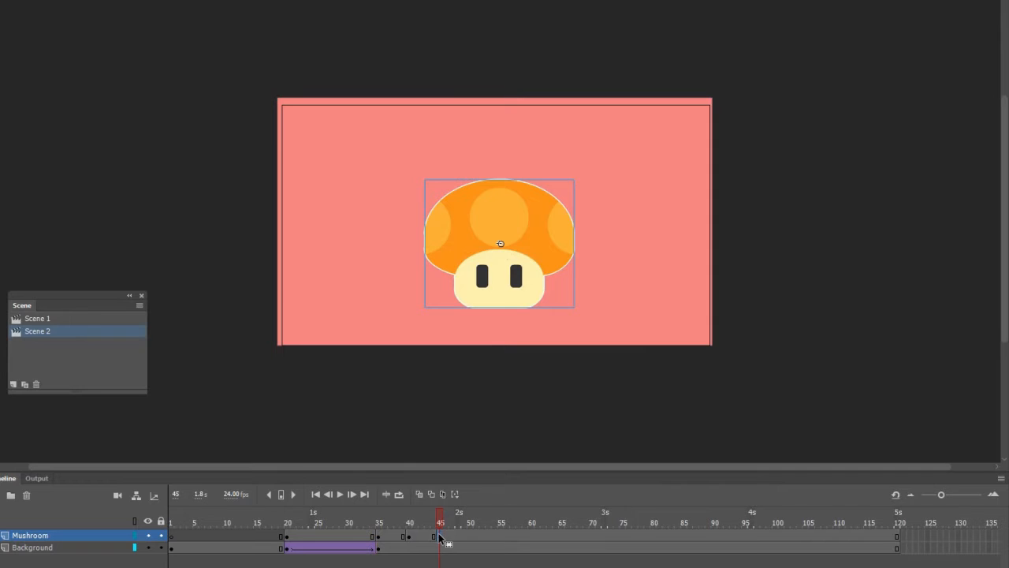
left_click(409, 536)
left_click_drag(499, 293, 500, 243)
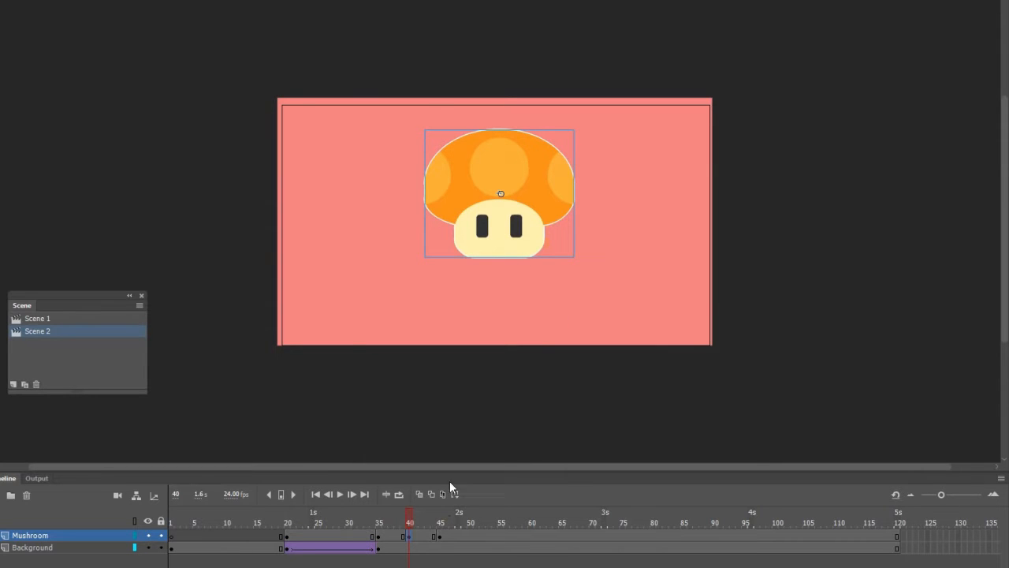
Create classic tweens between the Mushroom layer's keyframes from frame 20 to 45 and play back the bounce
left_click_drag(368, 536, 418, 539)
right_click(418, 539)
left_click(465, 190)
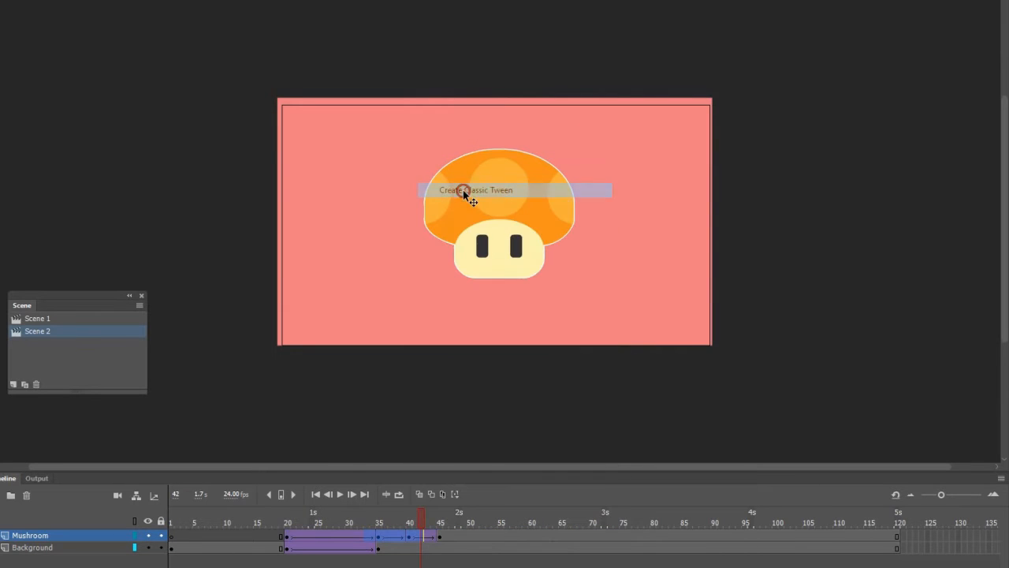
left_click(278, 523)
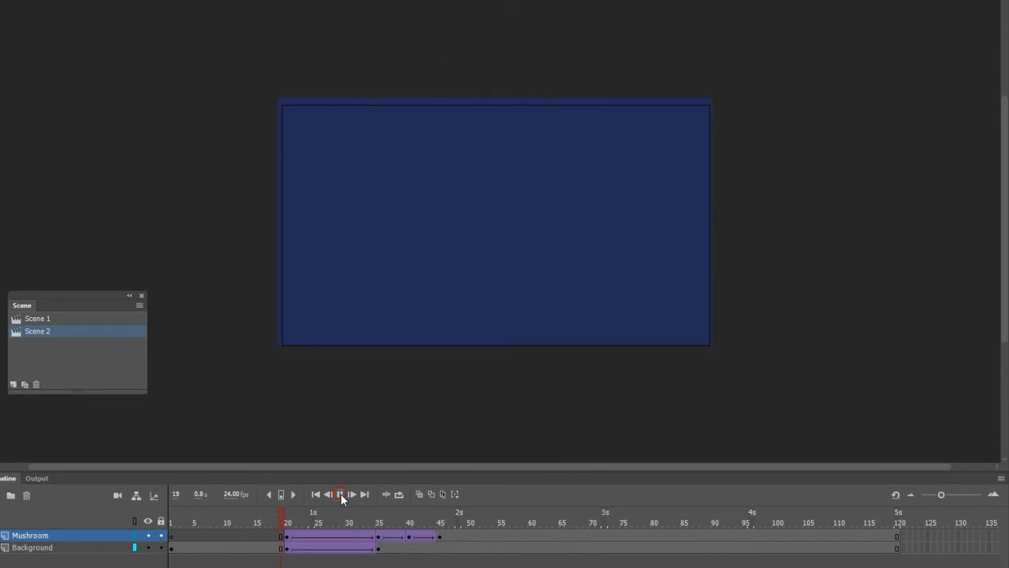
left_click(341, 493)
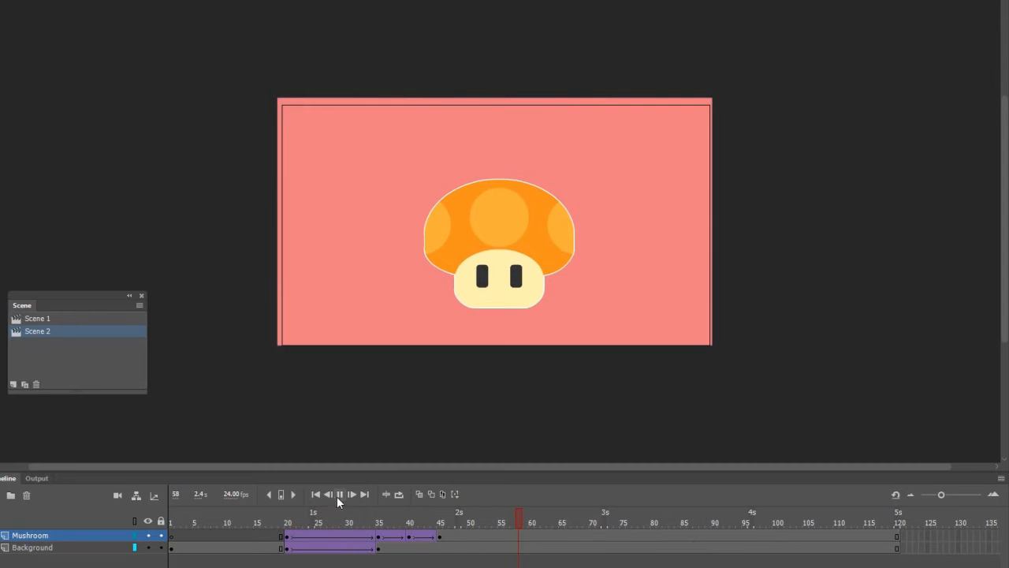
left_click(275, 520)
left_click(339, 494)
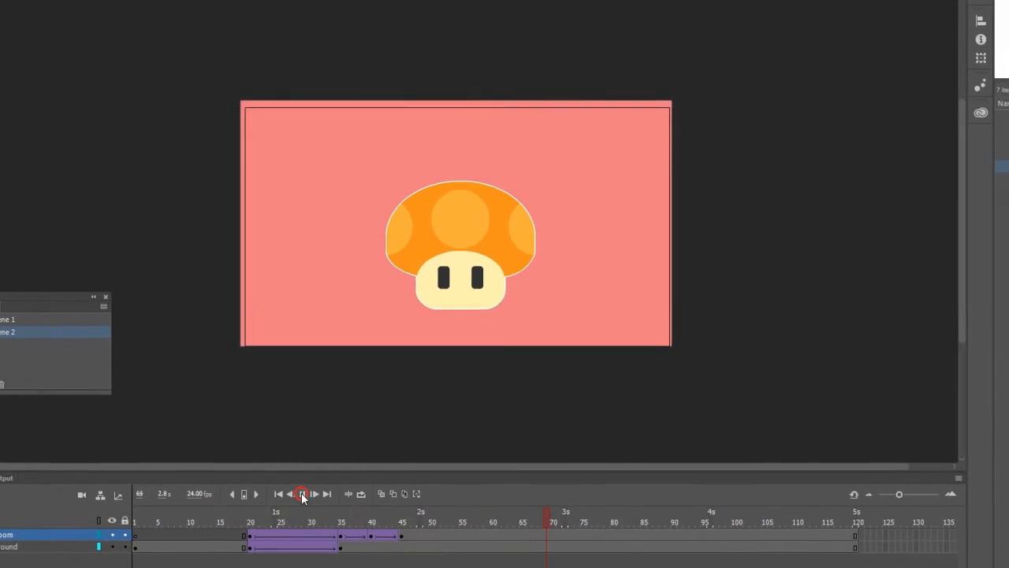
Apply a Circ Ease In to the Mushroom layer's classic tween between frames 20 and 35
left_click(235, 517)
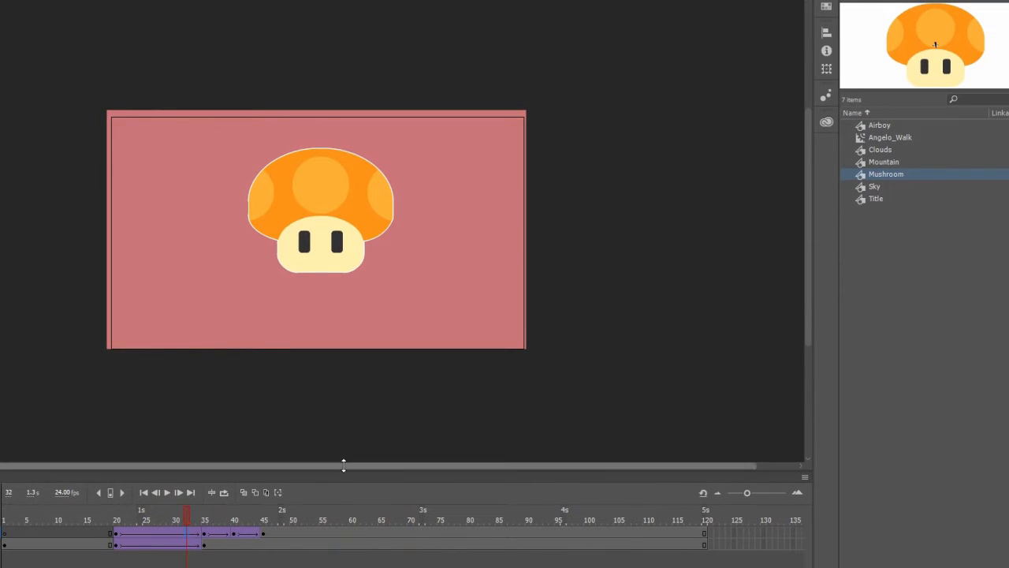
left_click(863, 2)
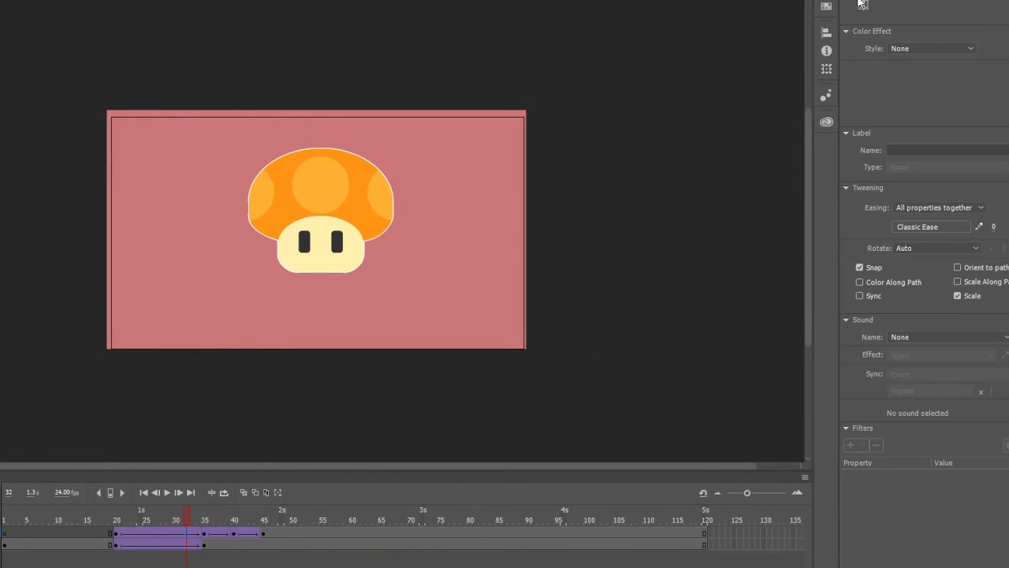
left_click(930, 227)
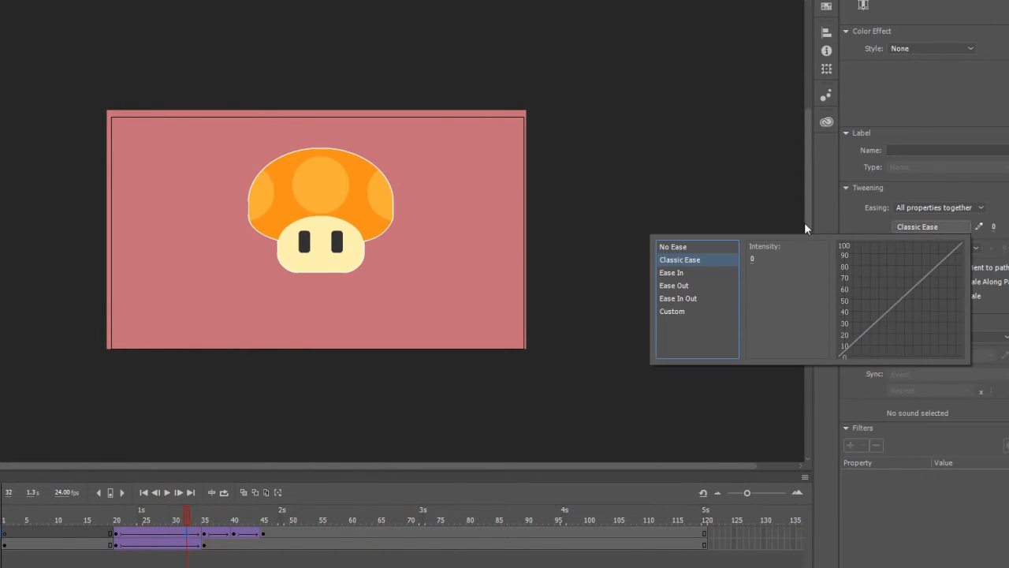
left_click(683, 273)
double_click(757, 324)
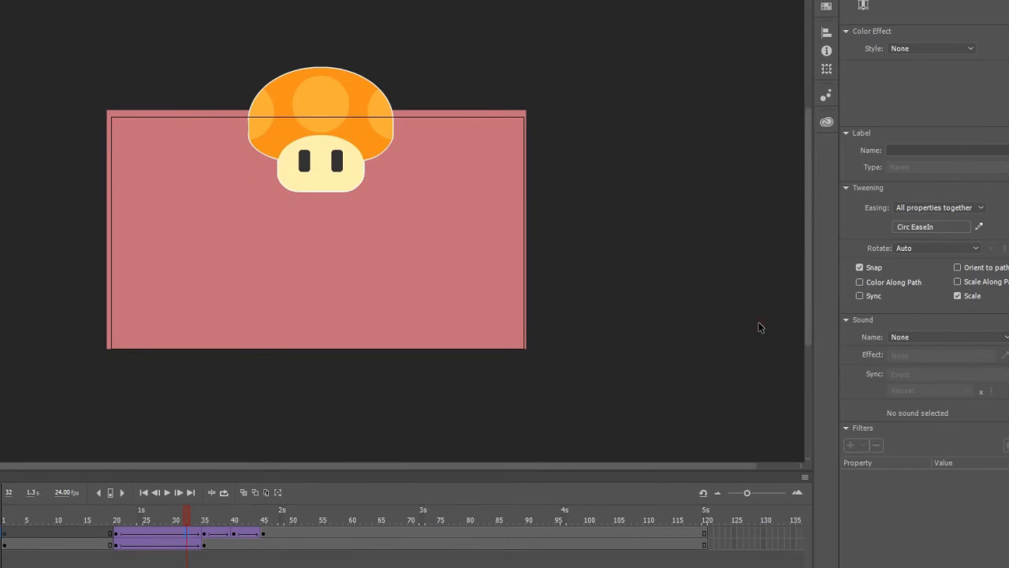
Apply a Circ Ease Out to the Mushroom layer's rising tween between frames 35 and 40
left_click(217, 536)
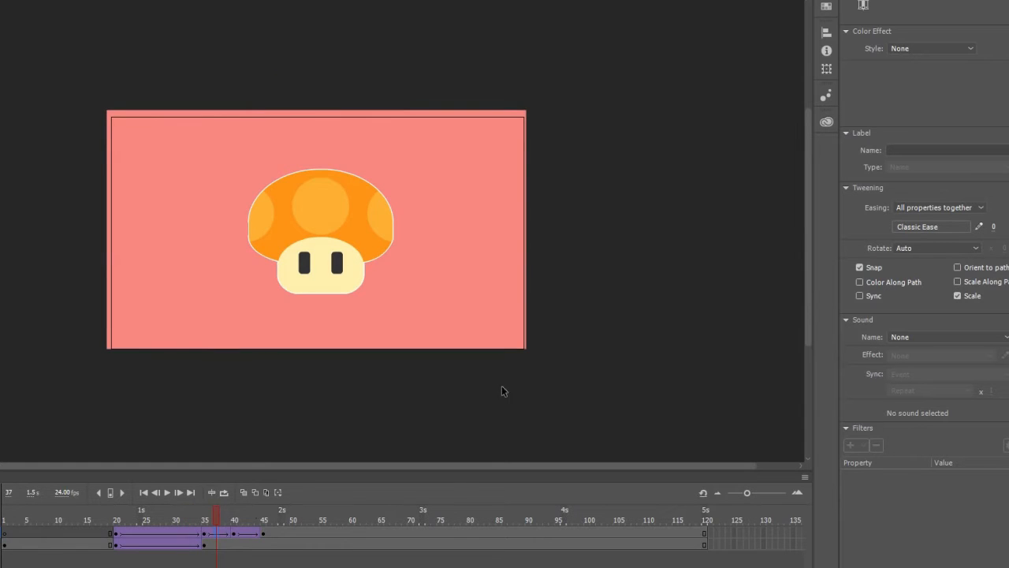
left_click(904, 228)
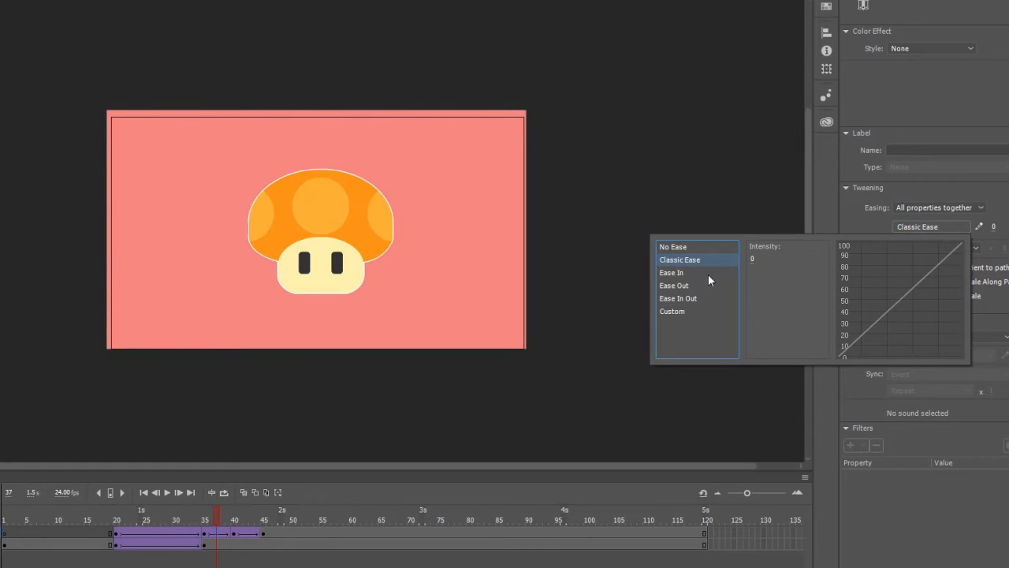
left_click(685, 285)
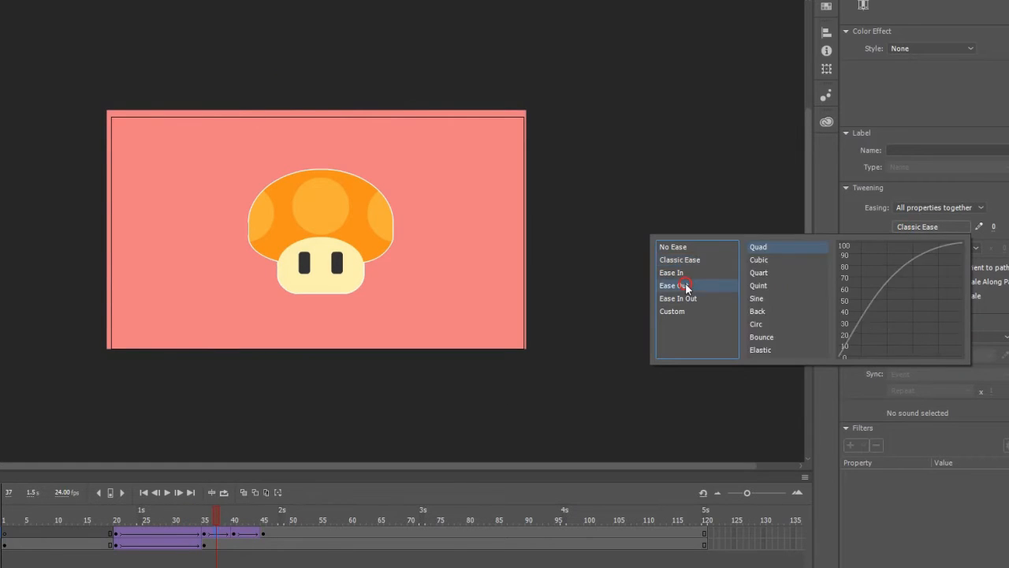
double_click(759, 324)
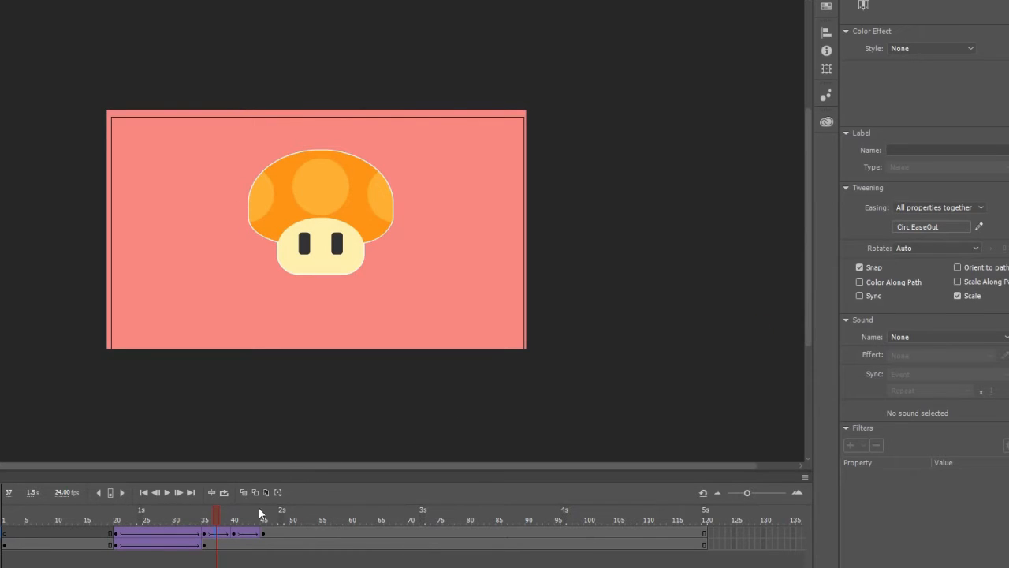
Apply a Circ Ease In to the Mushroom layer's falling tween between frames 40 and 45 and play back the animation
left_click(245, 536)
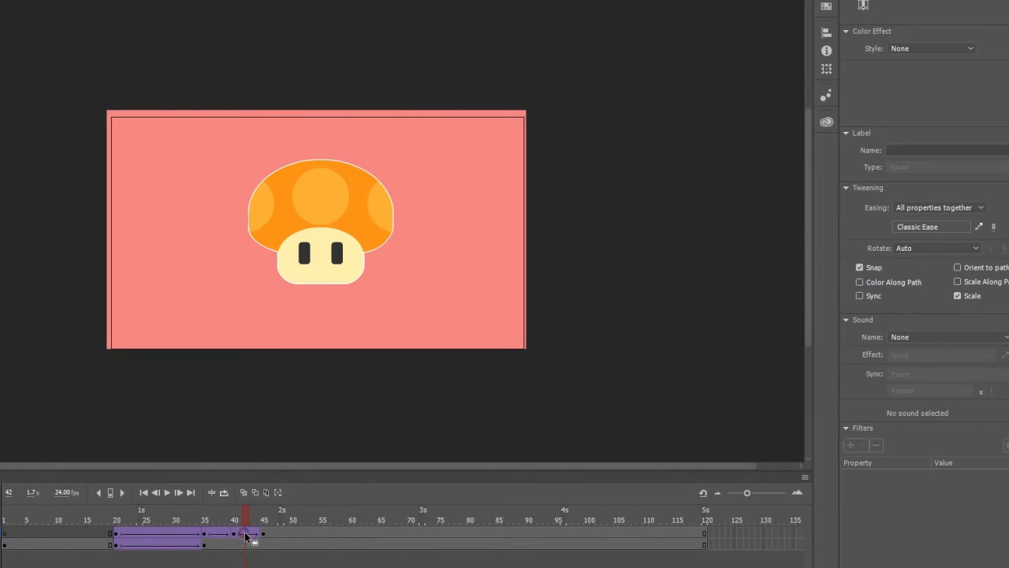
left_click(908, 228)
left_click(685, 272)
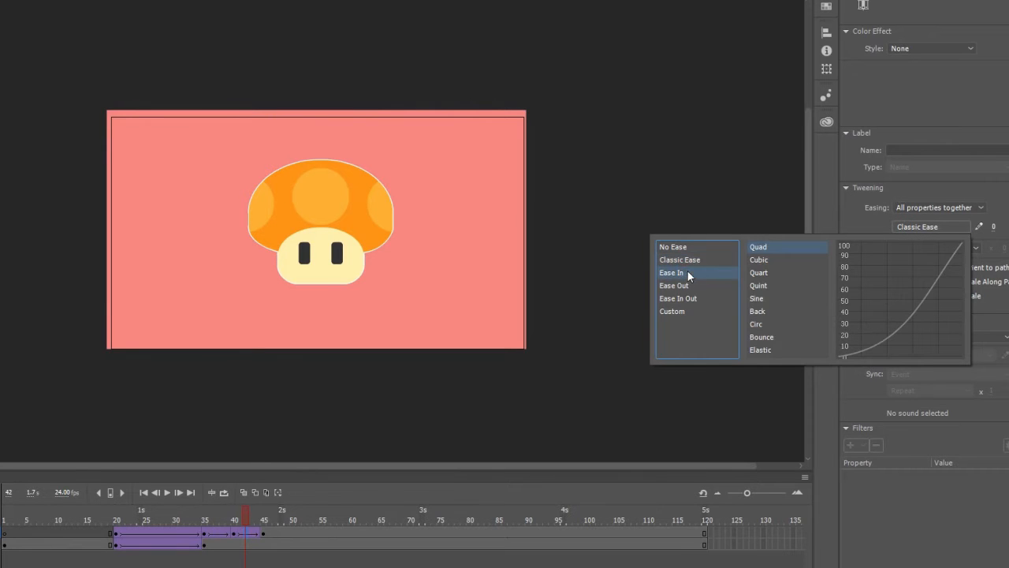
double_click(757, 327)
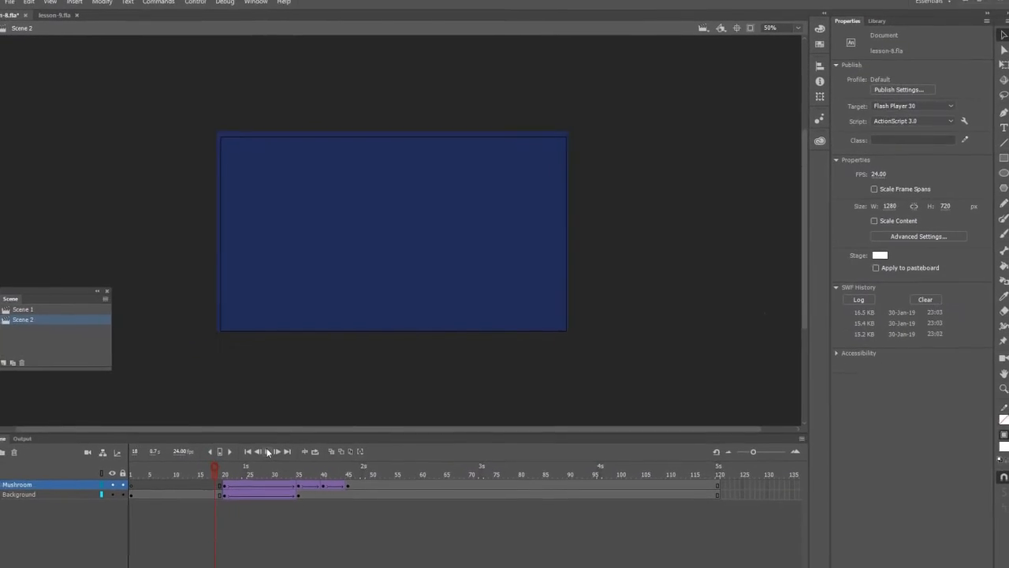
left_click(282, 448)
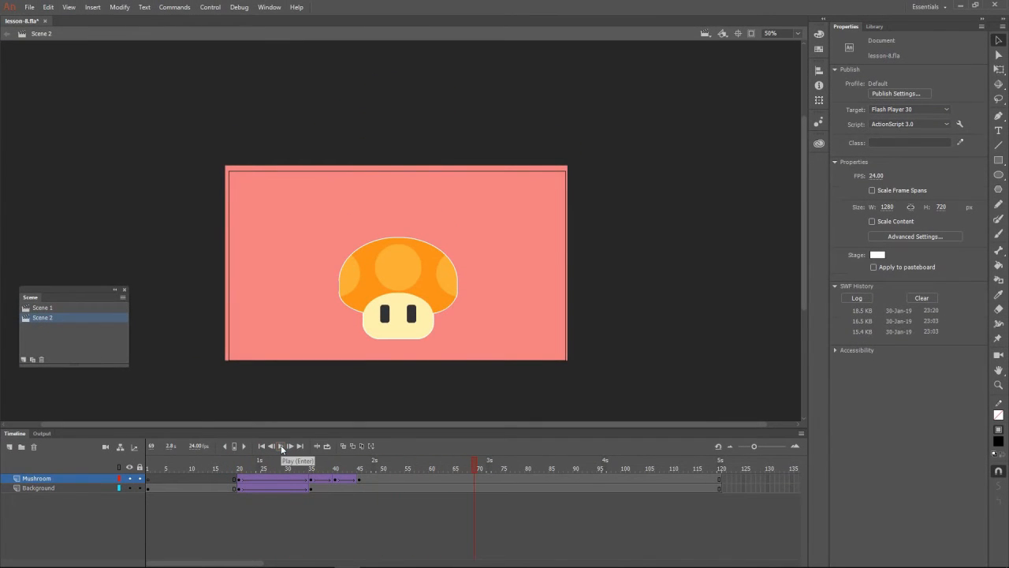
Add a new layer directly above the Background layer and name it Shadow
left_click(50, 487)
left_click(11, 447)
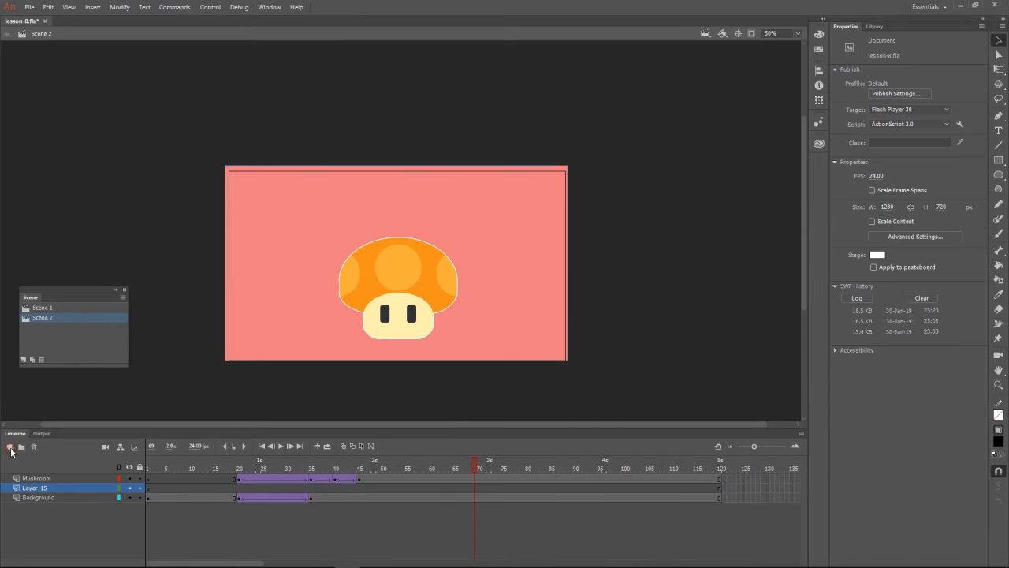
left_click(34, 489)
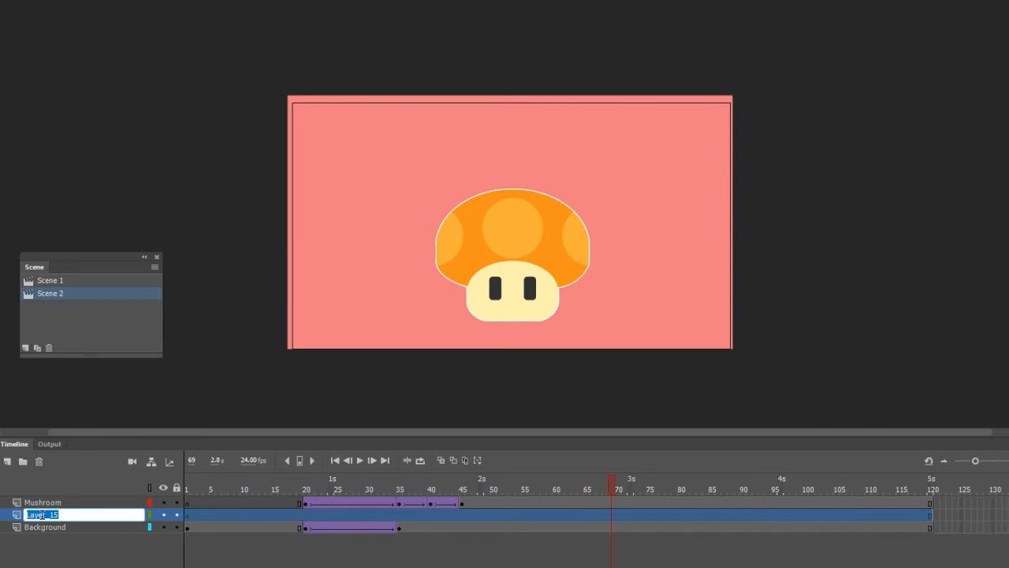
type("S")
key("Return")
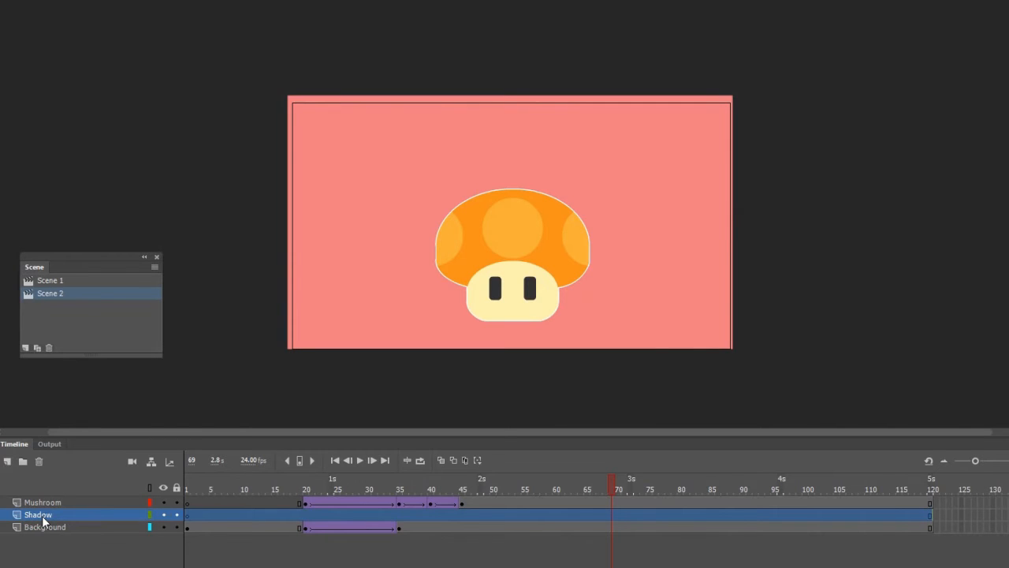
Insert a keyframe at frame 20 on the Shadow layer and draw a flat black oval about 489 px wide on the lower stage
left_click(307, 516)
right_click(307, 518)
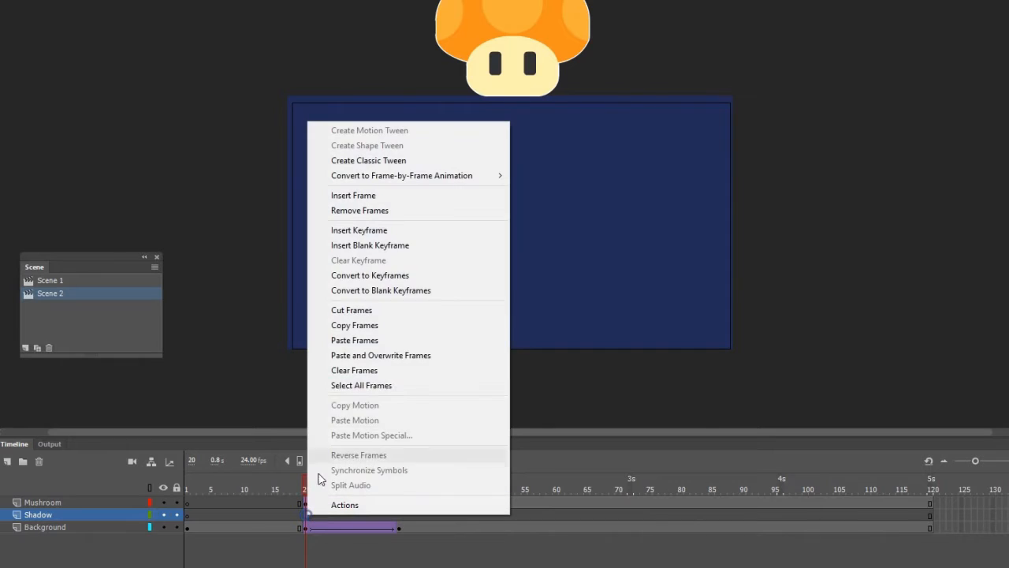
left_click(361, 230)
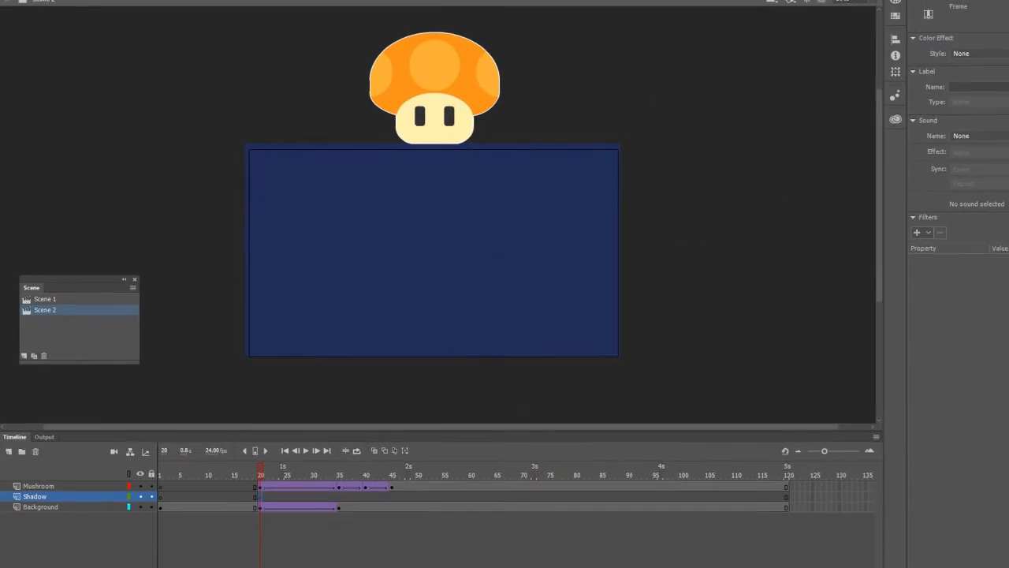
left_click(998, 174)
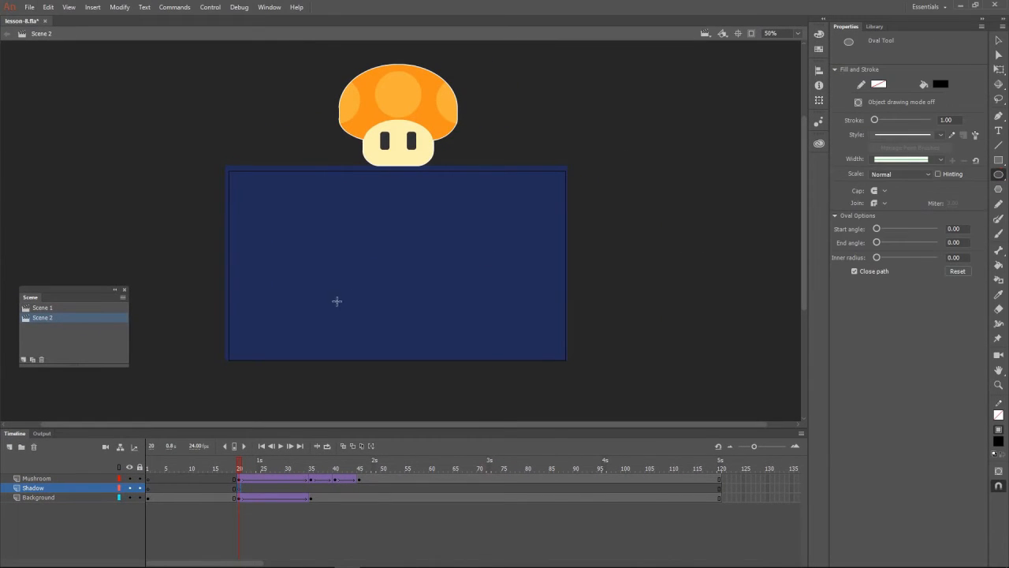
left_click_drag(340, 297, 470, 331)
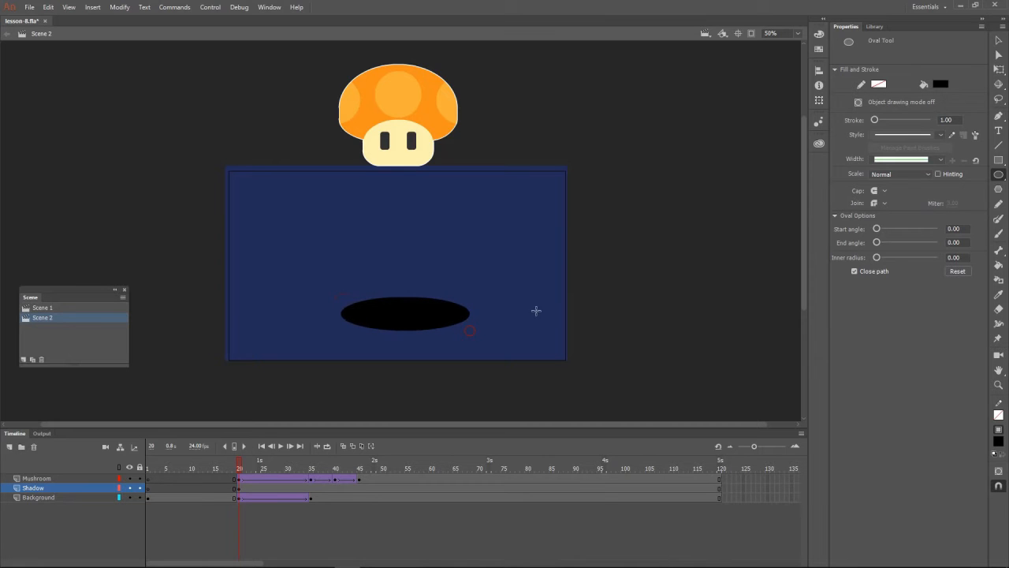
Convert the black oval to a graphic symbol named Shadow and narrow it slightly, centred beneath the mushroom
left_click(998, 40)
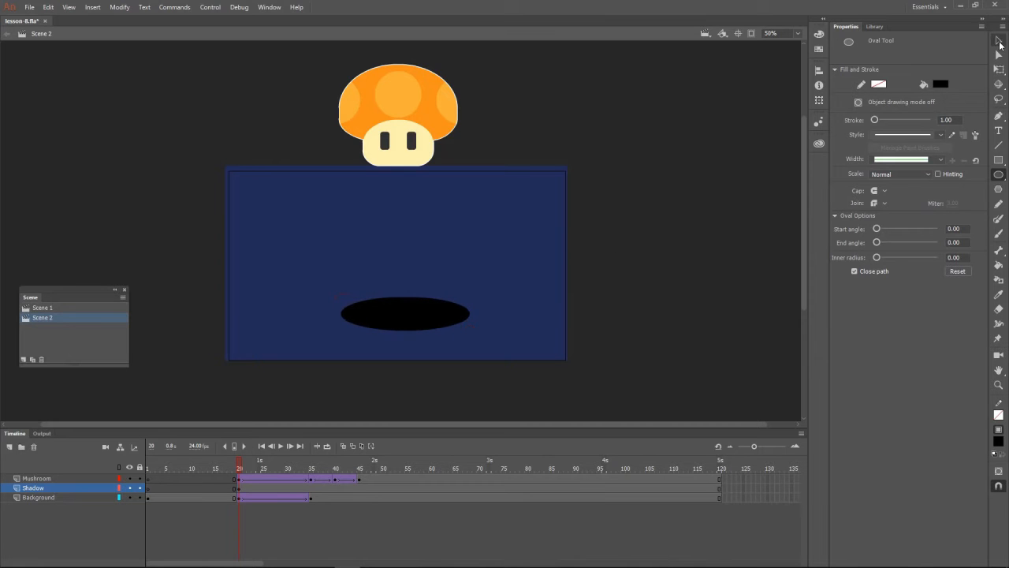
left_click(435, 316)
left_click(120, 7)
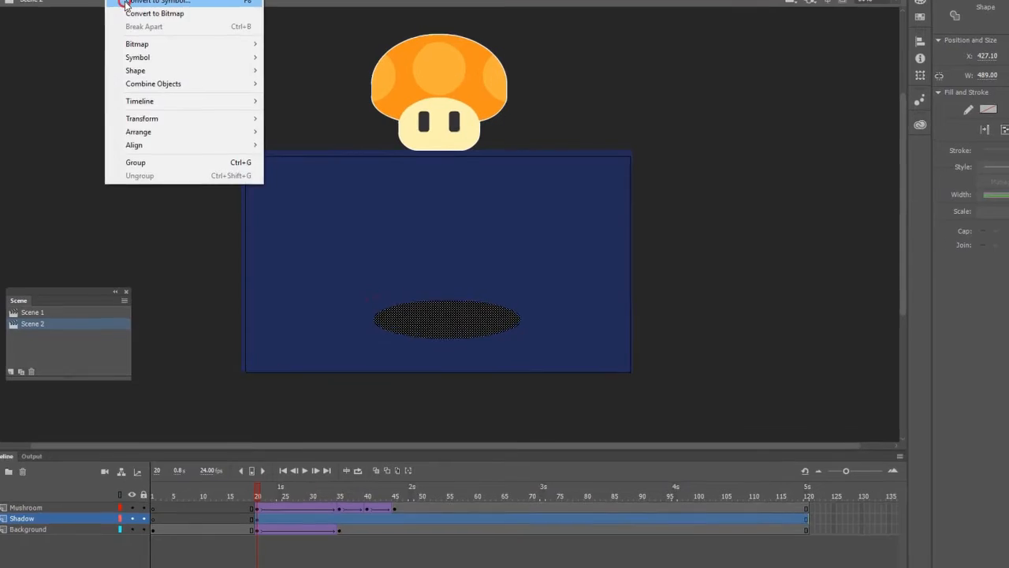
left_click(145, 38)
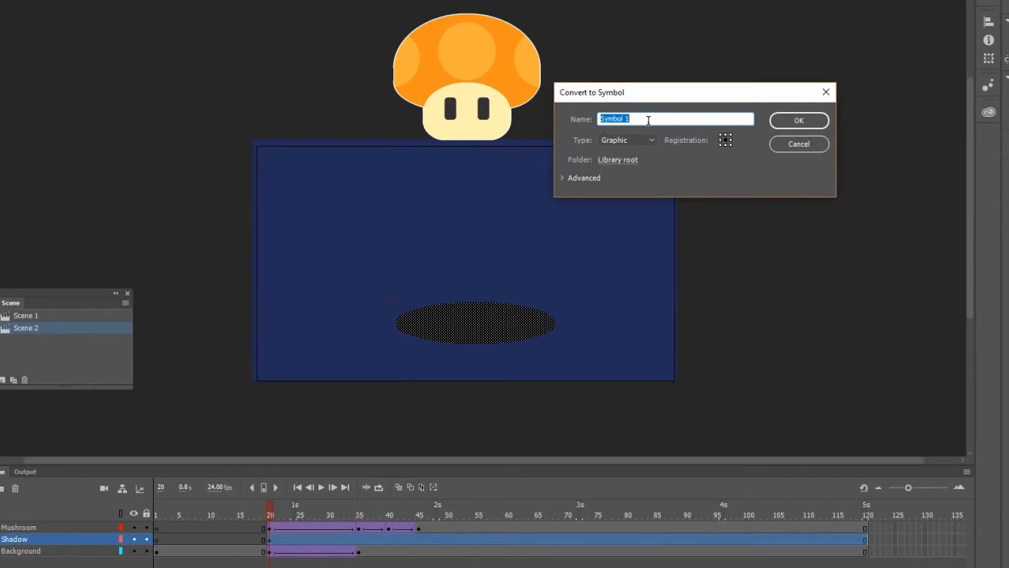
type("Shadow")
left_click(780, 121)
key("q")
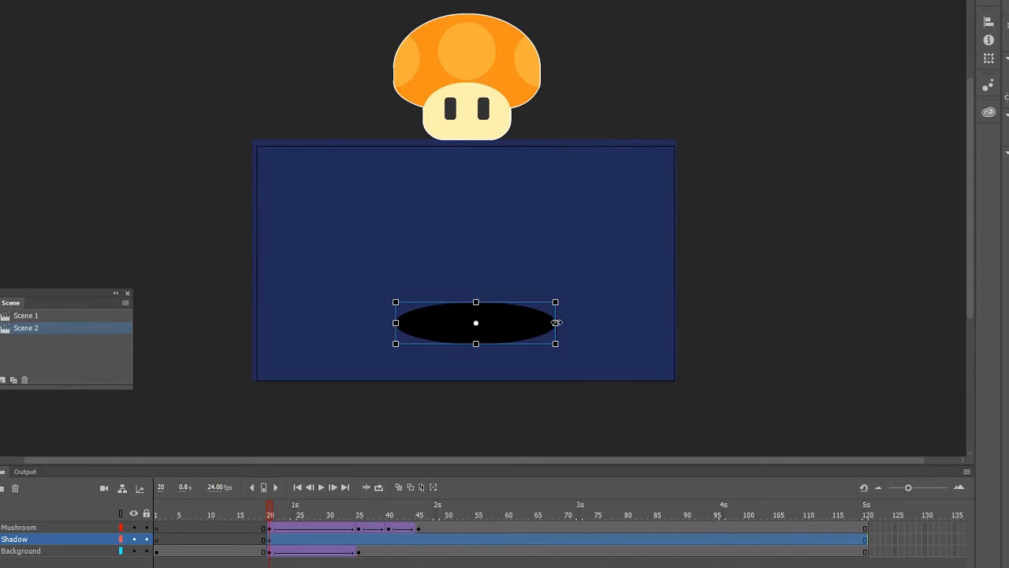
left_click_drag(556, 322, 497, 342)
left_click(361, 540)
right_click(358, 540)
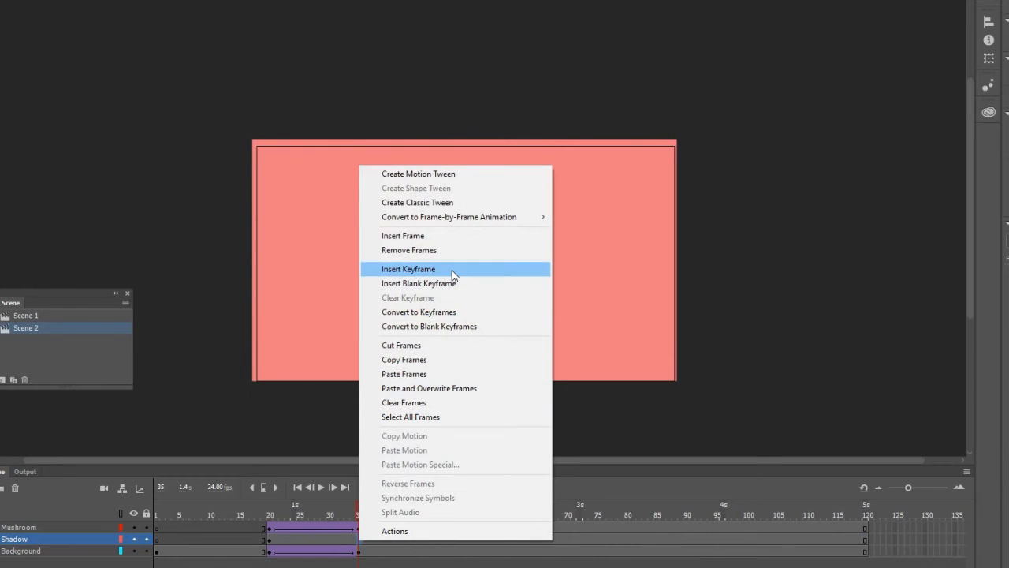
left_click(453, 272)
Move the shadow oval slightly down under the mushroom's base, using the landed mushroom at frame 35 as reference
left_click(606, 334)
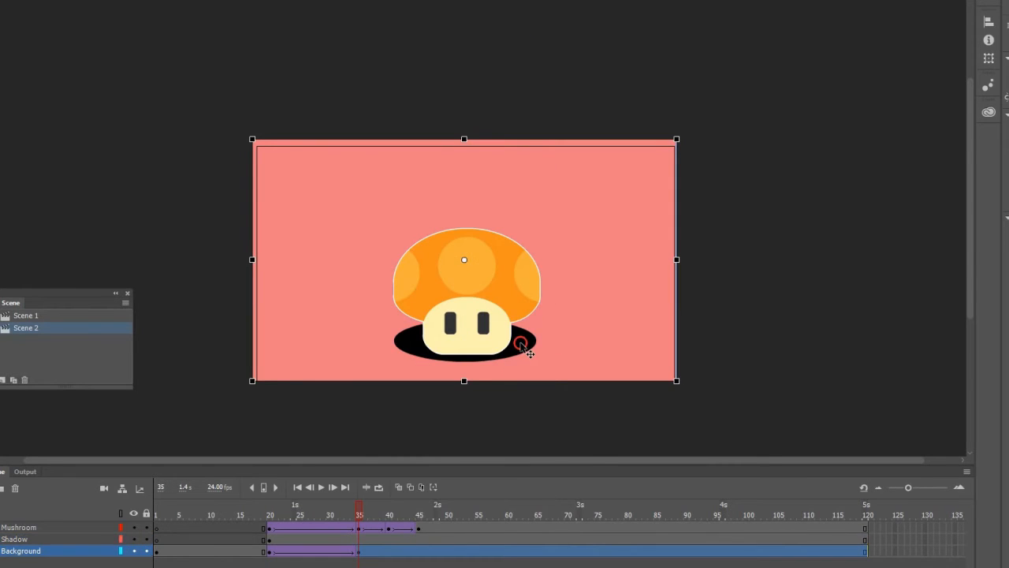
left_click(524, 341)
left_click_drag(528, 344, 528, 351)
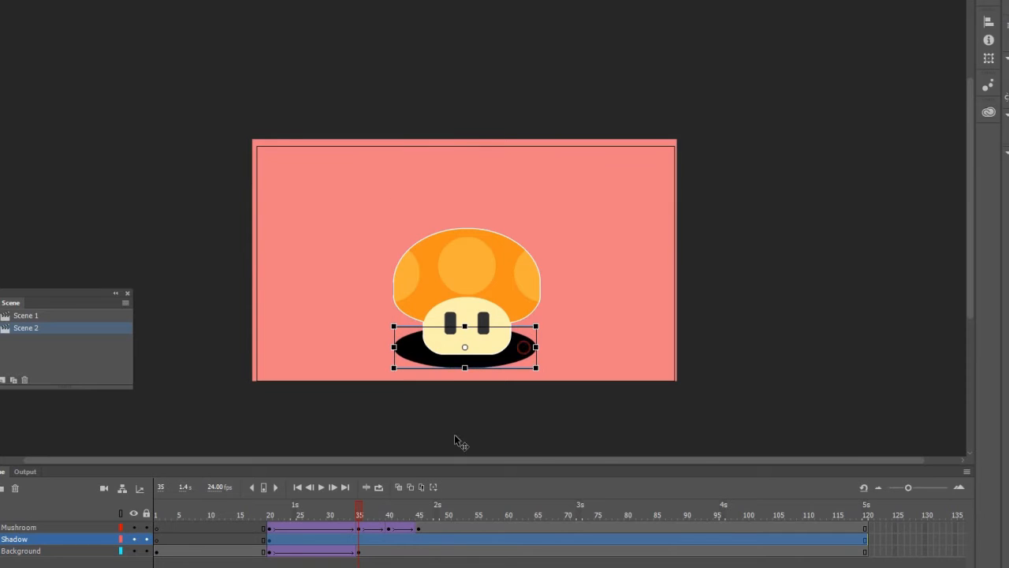
Insert keyframes at frames 35, 40 and 45 on the Shadow layer
left_click(361, 540)
right_click(361, 540)
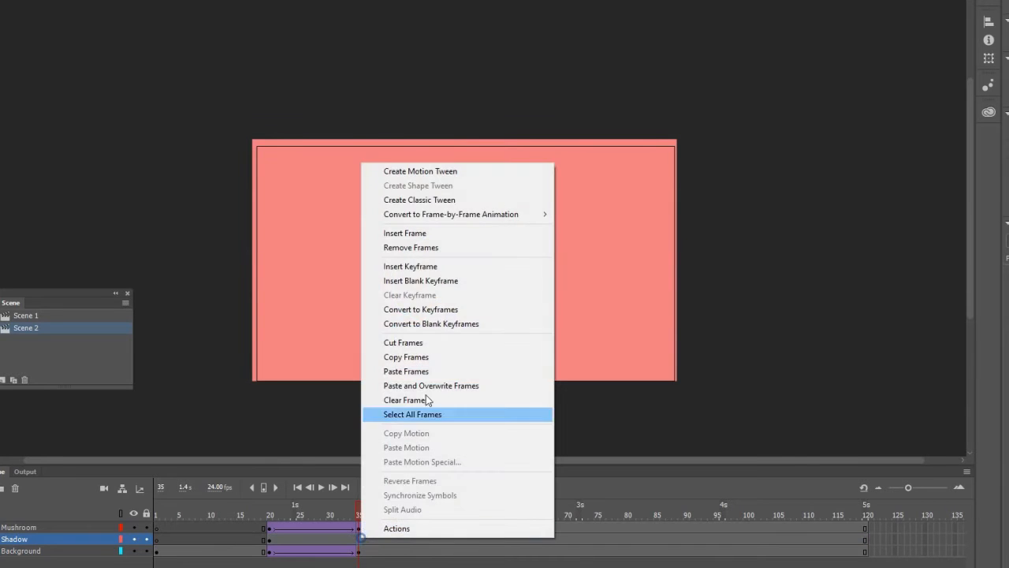
left_click(436, 262)
left_click(387, 541)
right_click(388, 540)
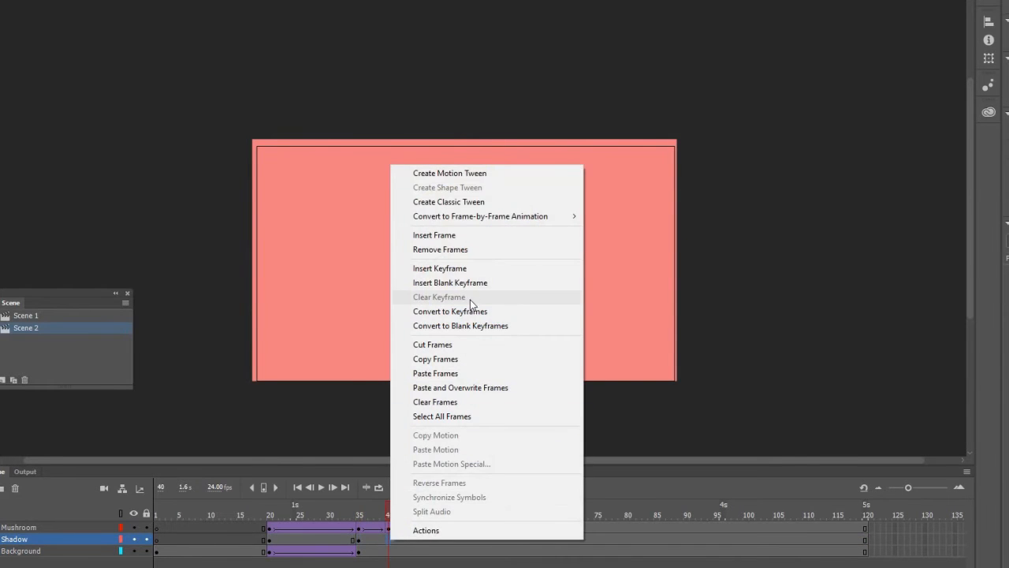
left_click(469, 266)
left_click(418, 541)
right_click(417, 541)
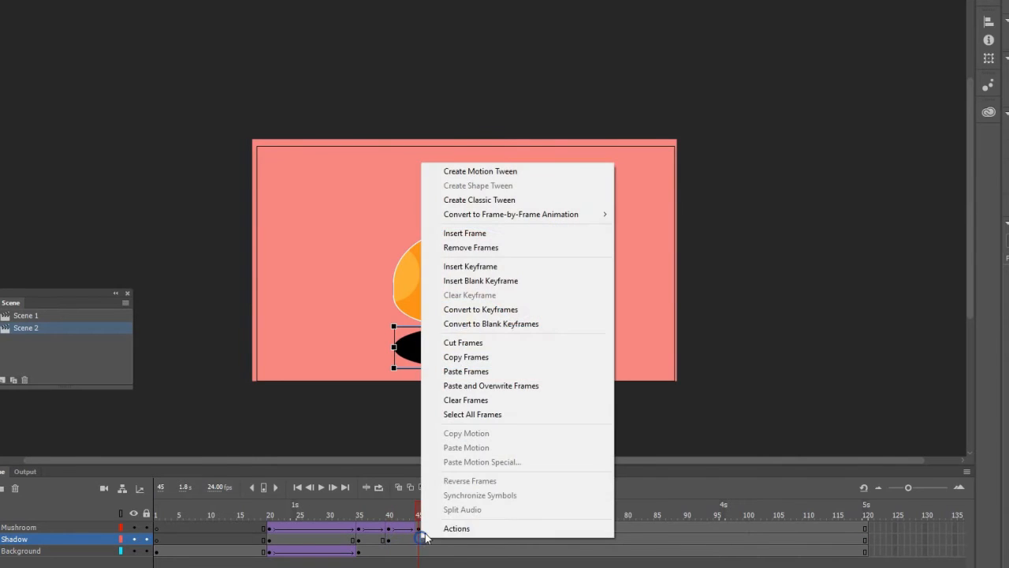
left_click(515, 268)
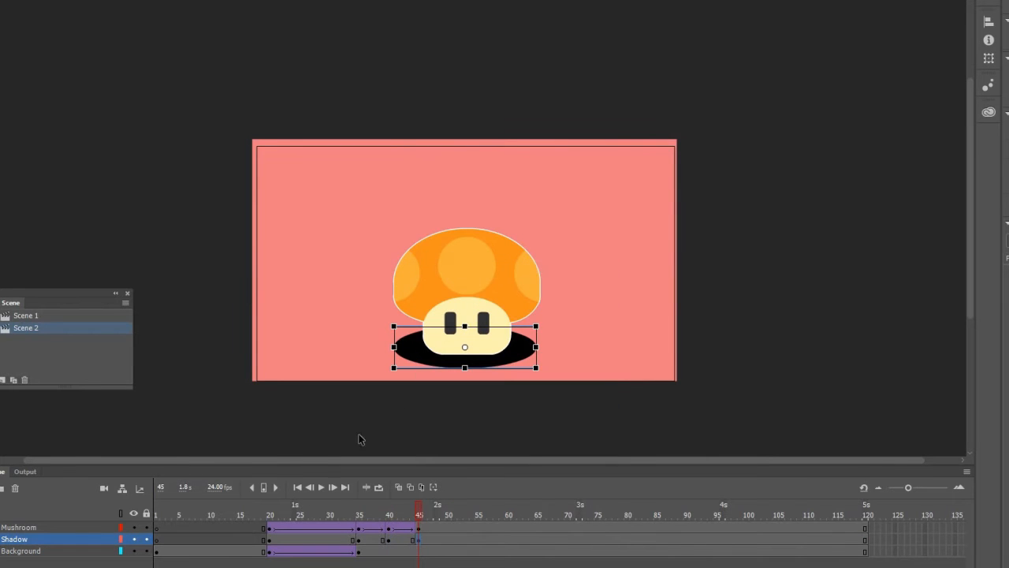
Shrink the shadow at the frame 20 keyframe to about 311 px wide and 92 px high, keeping it centred
left_click(269, 541)
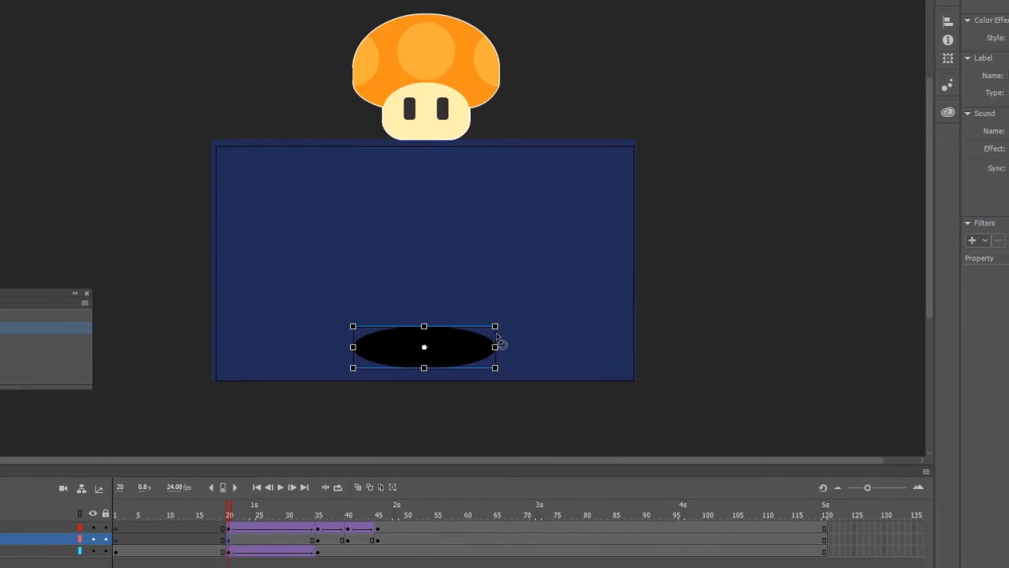
left_click_drag(477, 346, 457, 346)
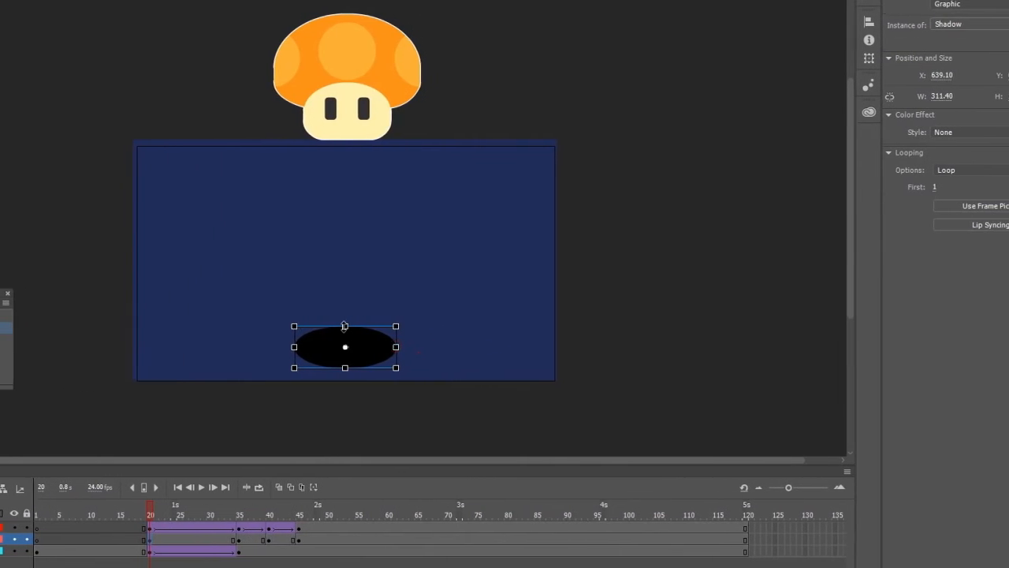
left_click_drag(406, 325, 406, 330)
left_click_drag(326, 329, 326, 332)
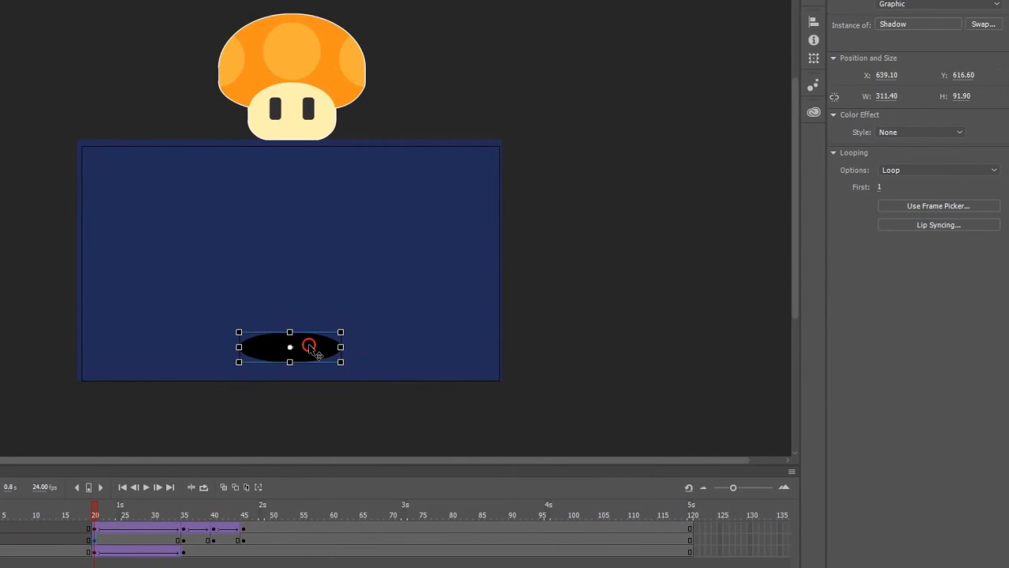
Set the shadow's alpha to 20% at the frame 20 keyframe
left_click(955, 132)
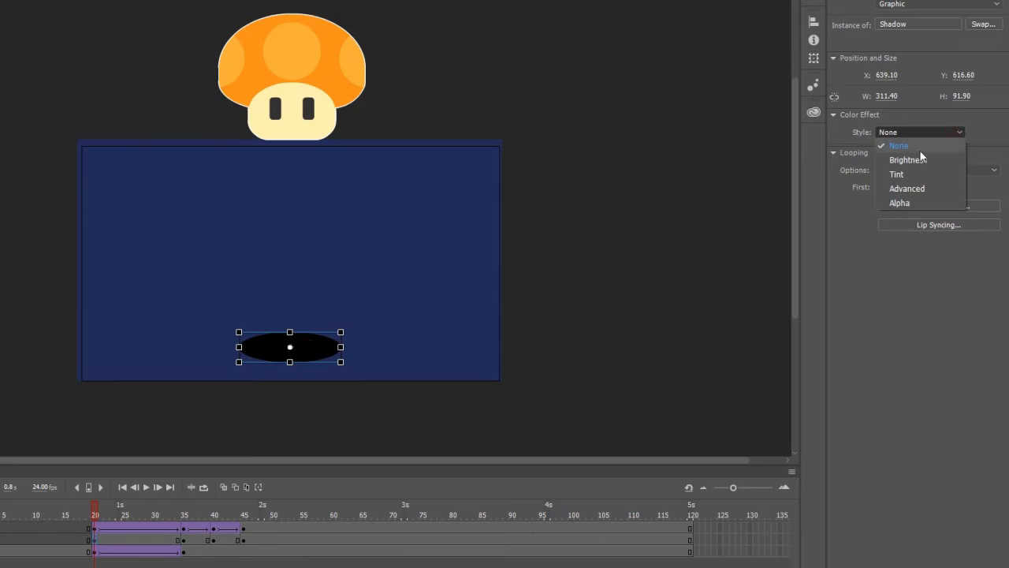
left_click(899, 202)
left_click(983, 150)
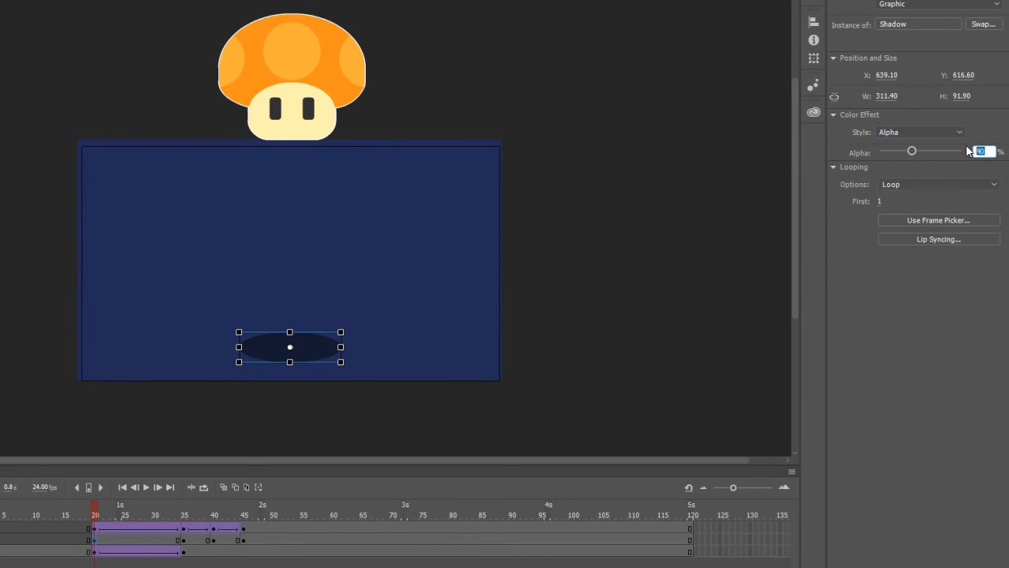
key("Return")
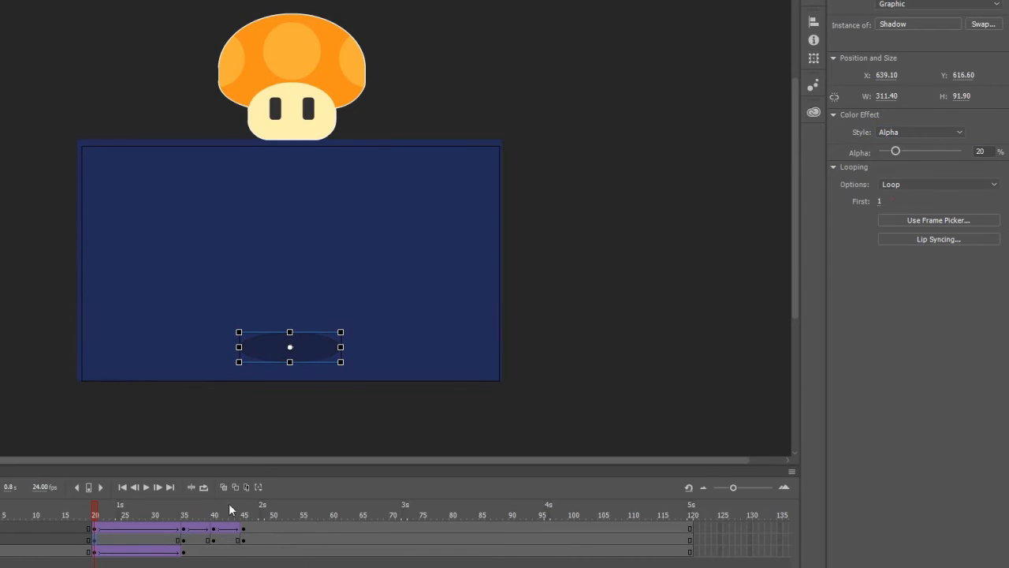
Set the shadow's alpha to 40% at the frame 35 keyframe
left_click(183, 541)
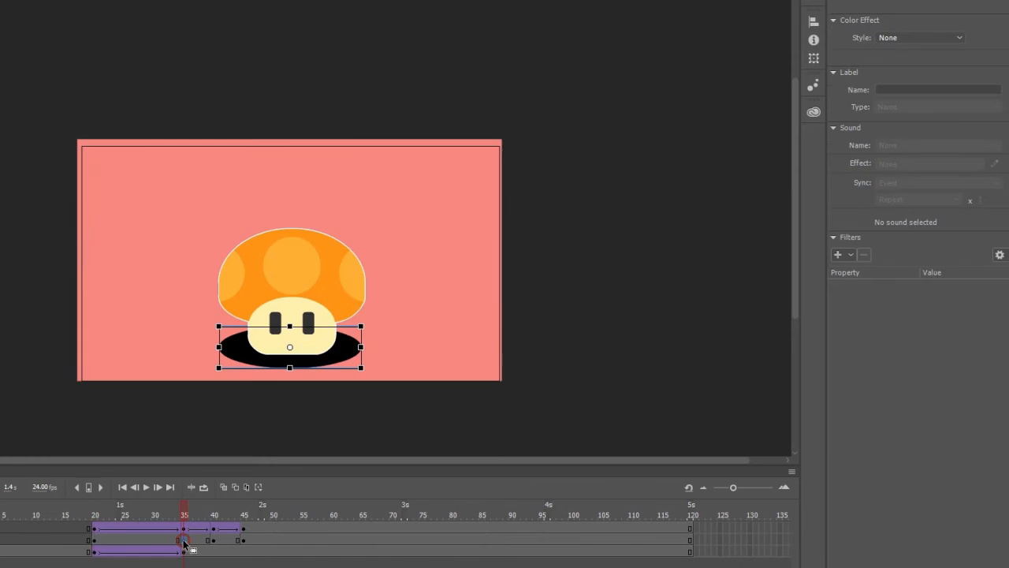
left_click(344, 353)
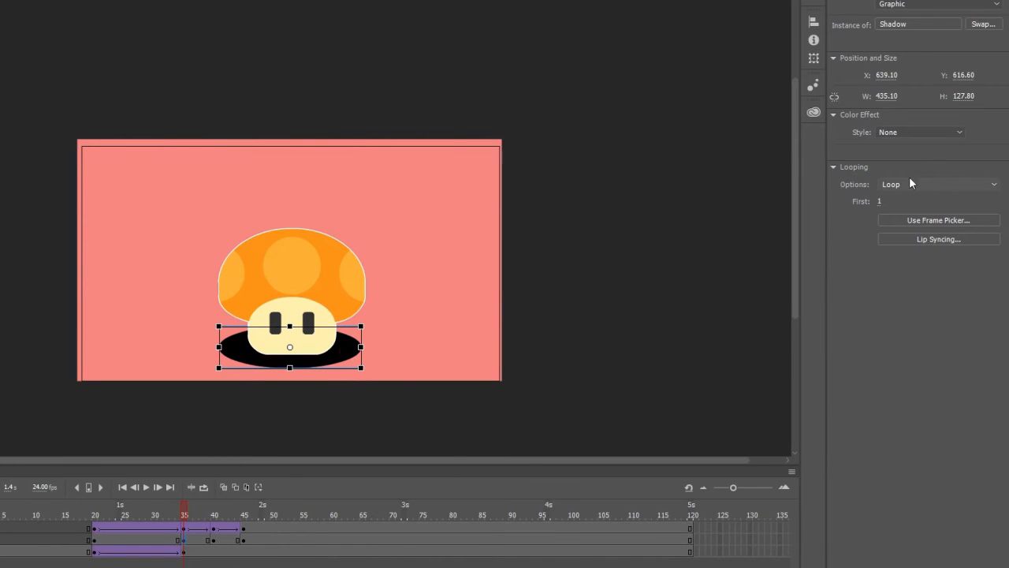
left_click(917, 131)
left_click(912, 202)
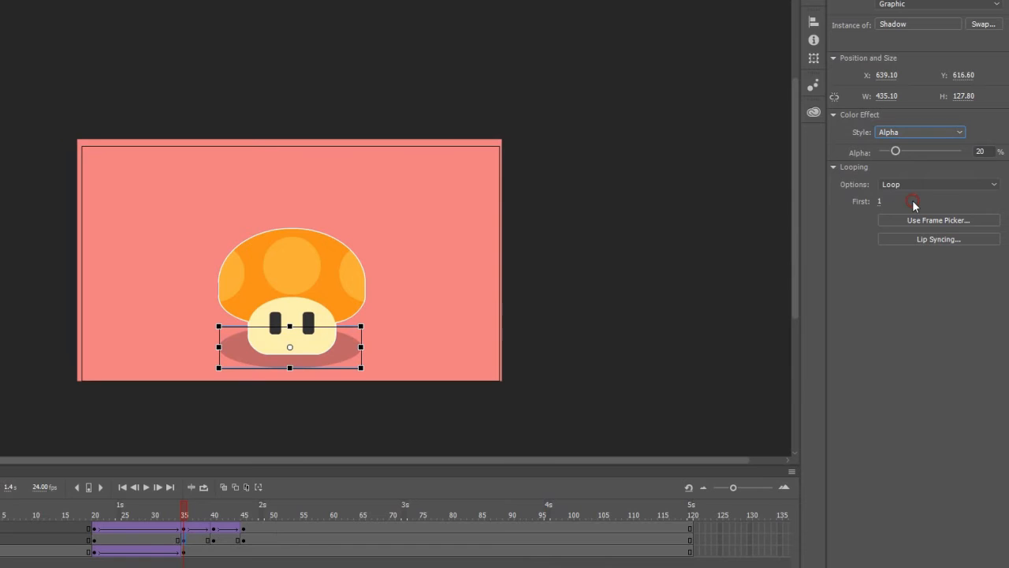
left_click(979, 151)
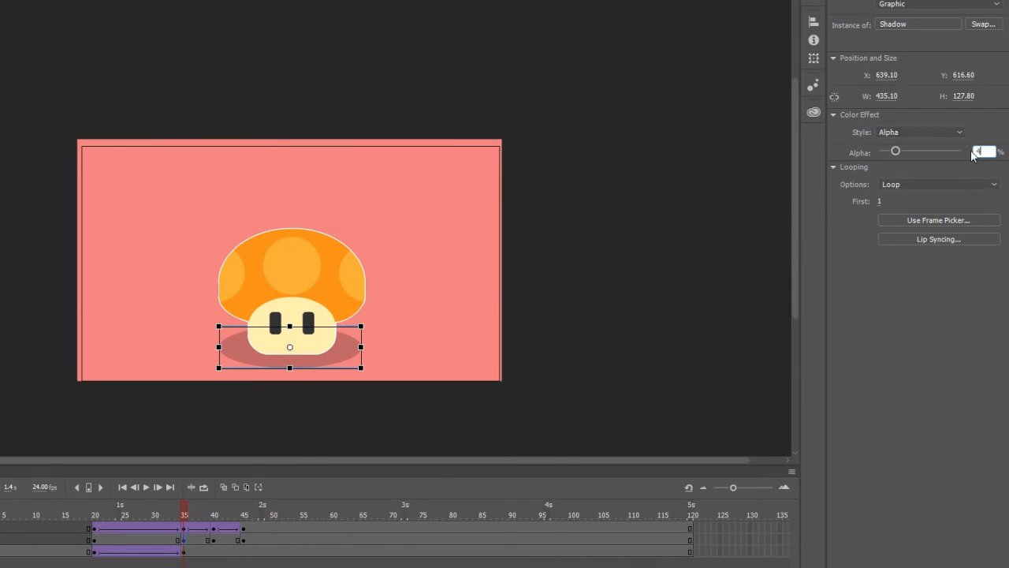
type("40")
key("Return")
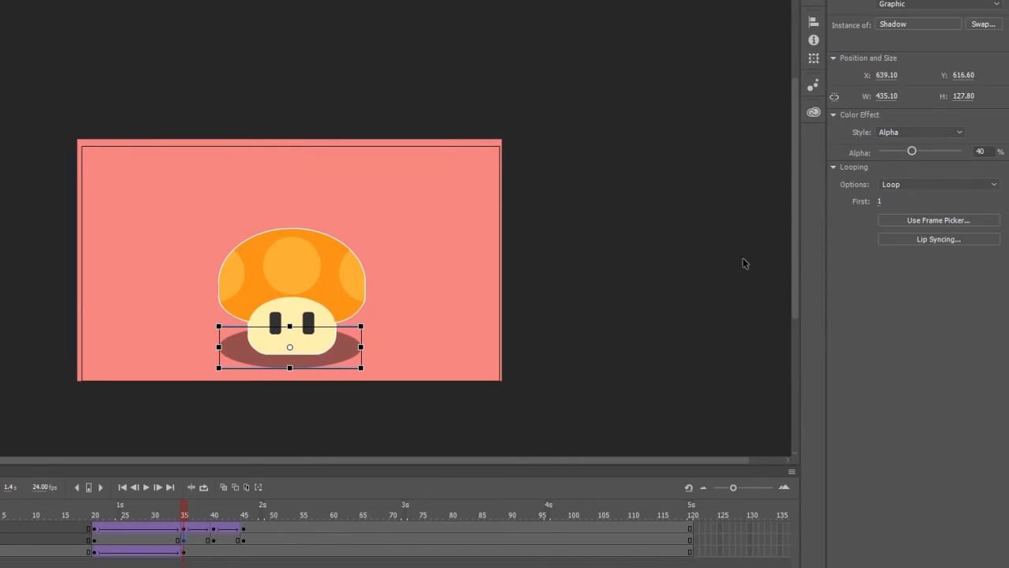
Apply the same 40% alpha to the shadow at the frame 45 keyframe
left_click(244, 540)
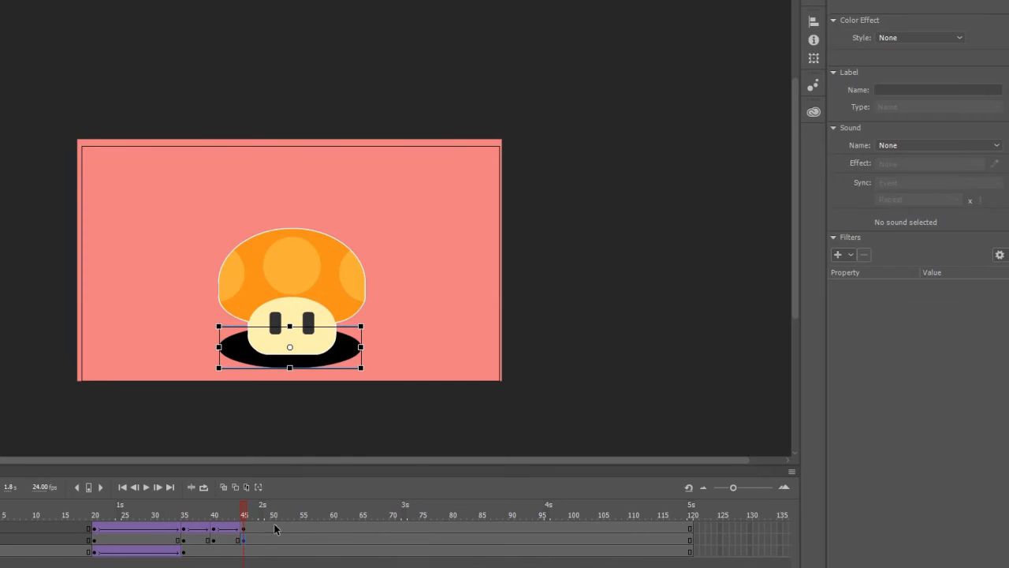
left_click(341, 361)
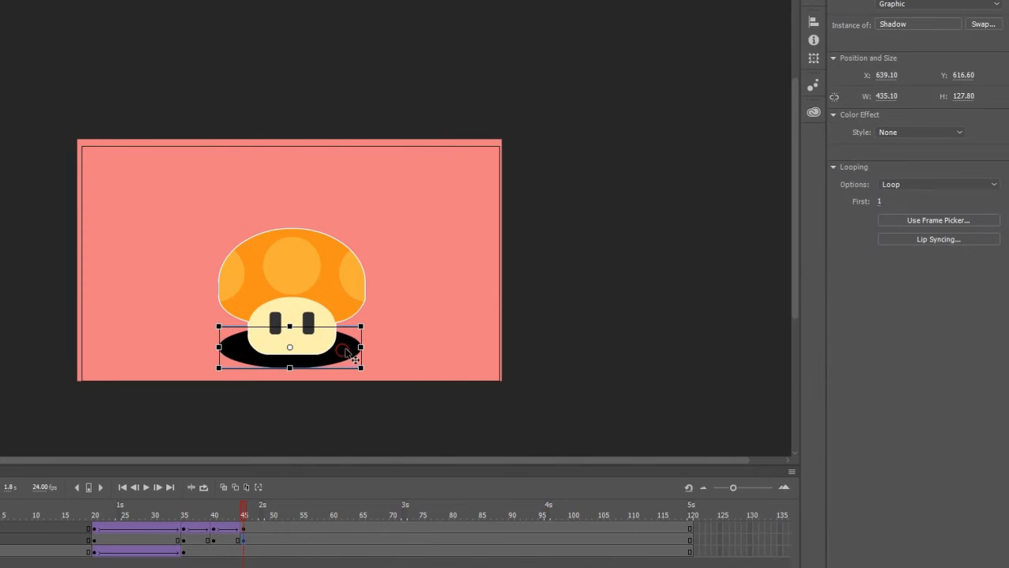
left_click(959, 132)
left_click(911, 203)
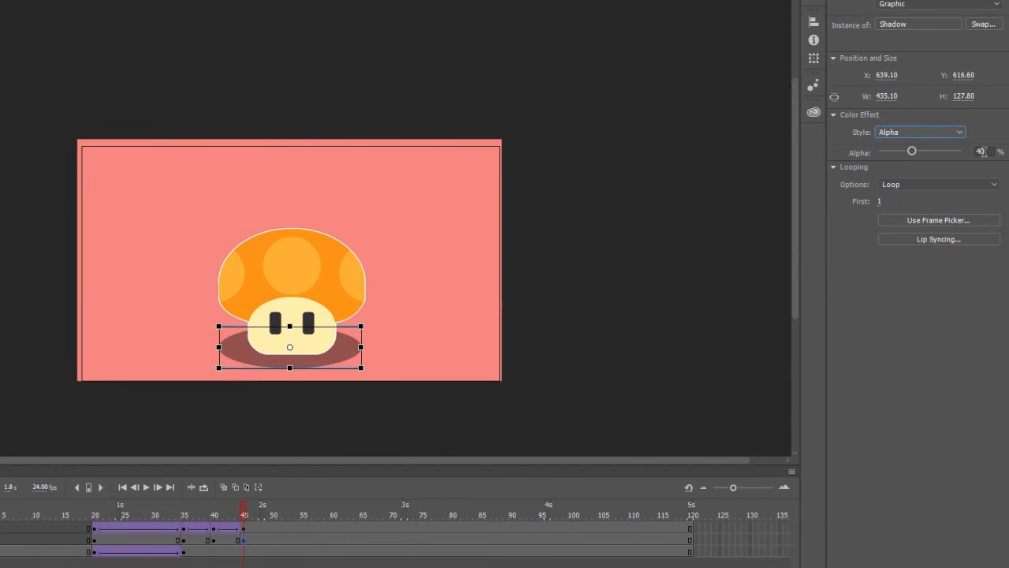
Shrink the shadow at the frame 40 keyframe to about 323 px wide and 96 px high, and set its alpha to 30%
left_click(213, 540)
left_click_drag(363, 346, 239, 347)
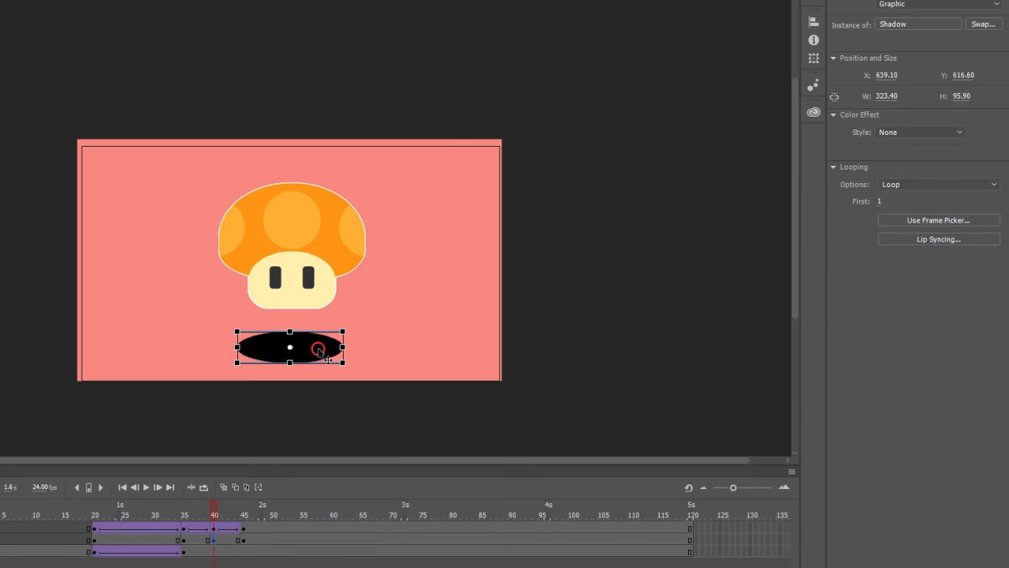
left_click(927, 133)
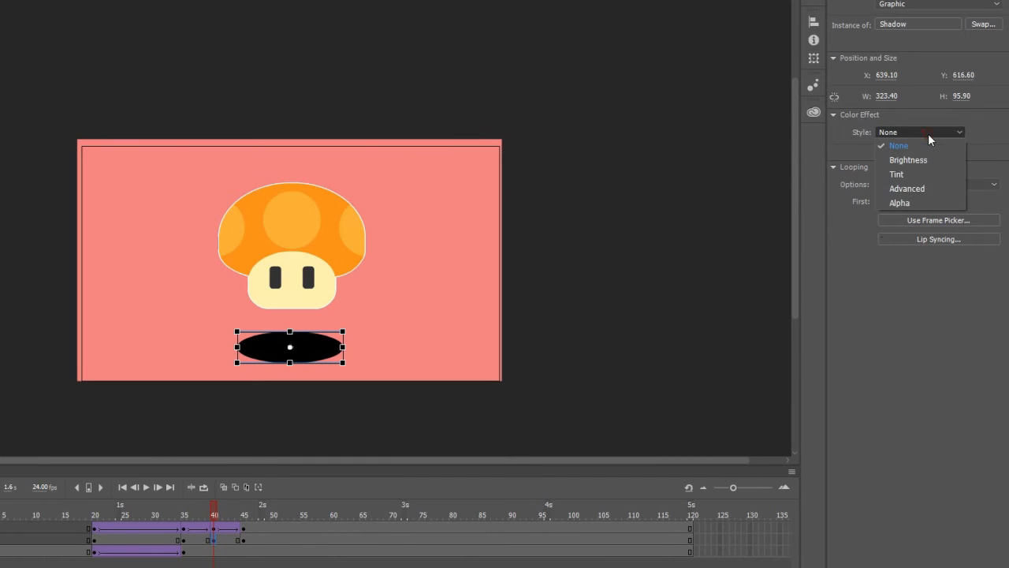
left_click(900, 203)
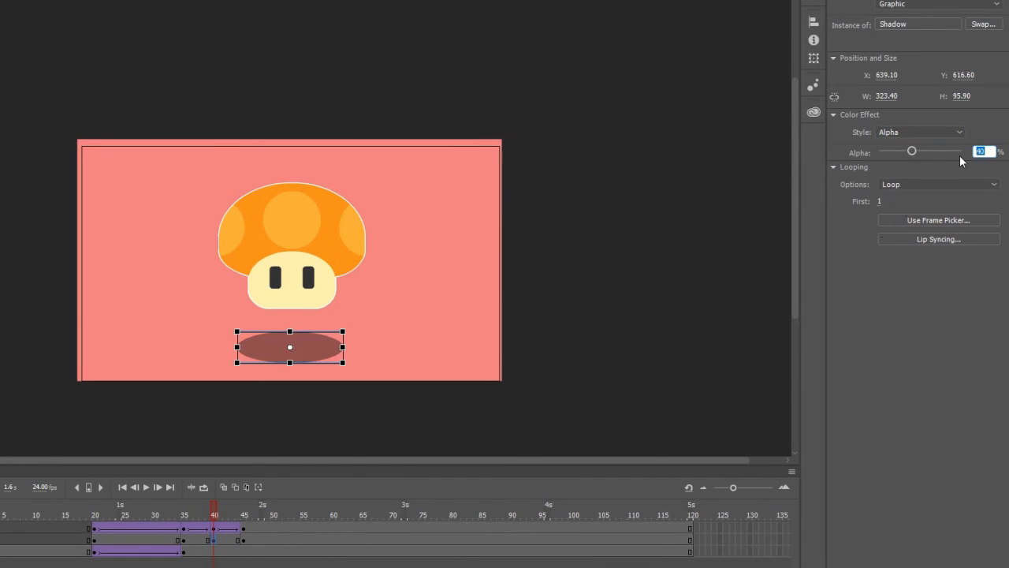
type("30")
key("Return")
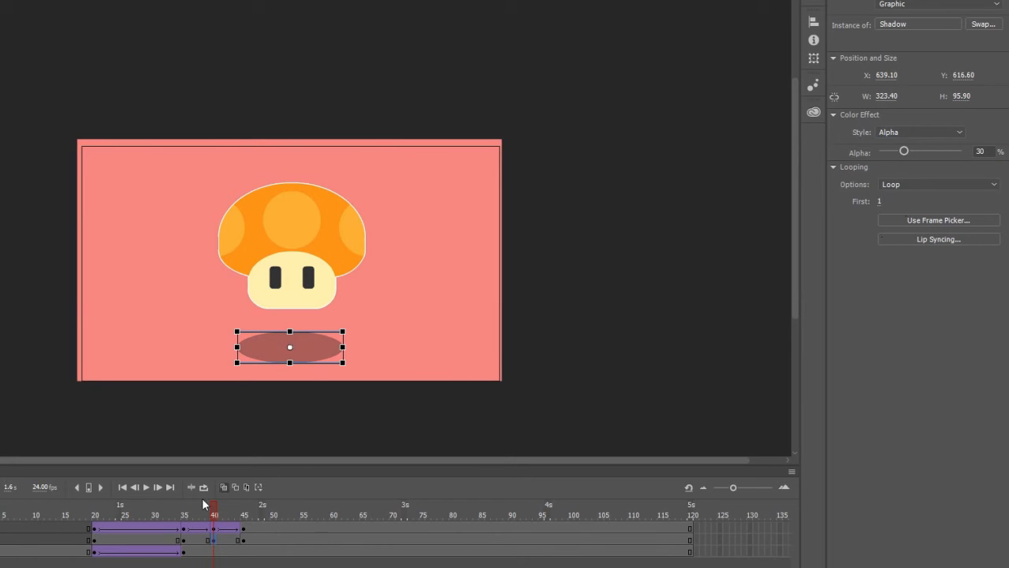
Create classic tweens between all the Shadow layer's keyframes from frame 20 to frame 45
left_click_drag(160, 540, 224, 540)
right_click(203, 537)
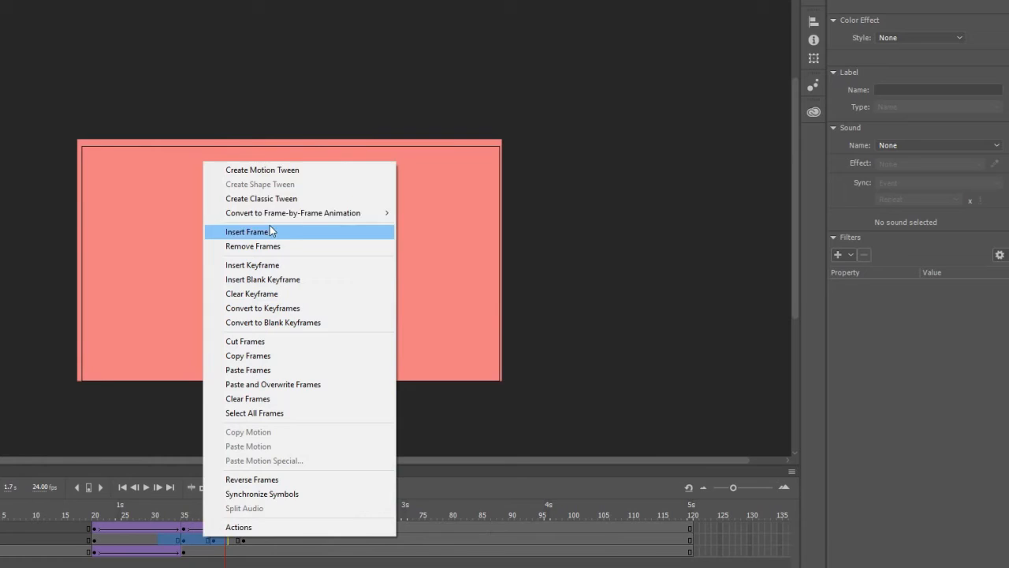
left_click(266, 198)
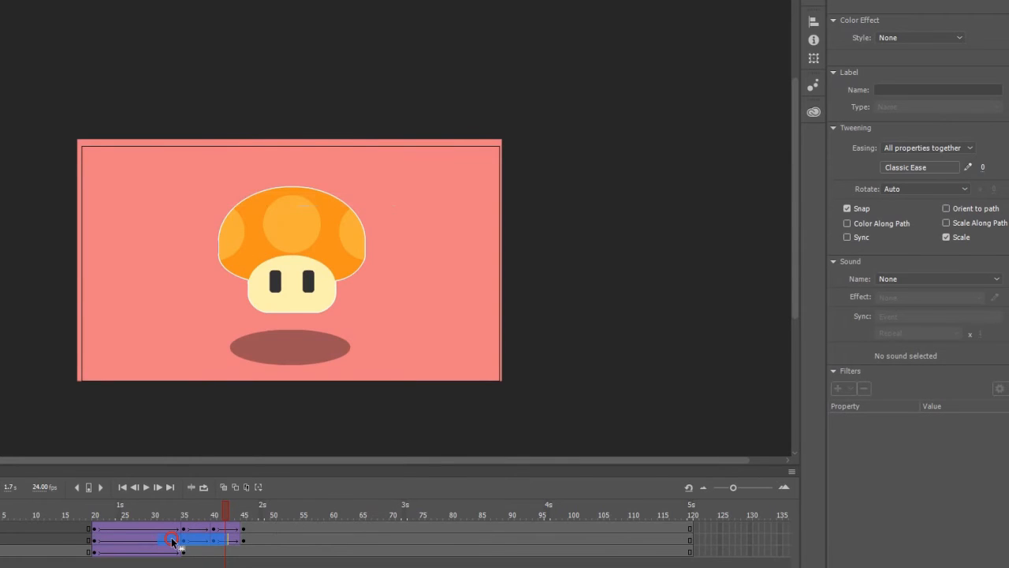
Apply the Circ EaseIn preset to the Shadow tween between frames 20 and 35
left_click(172, 541)
left_click(931, 167)
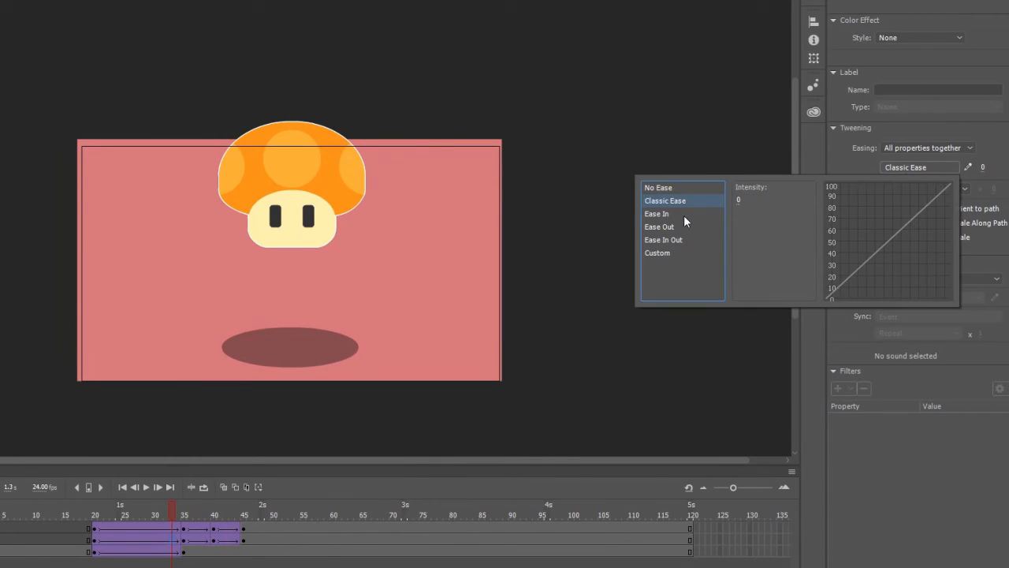
left_click(684, 216)
double_click(749, 268)
Apply the Circ EaseOut preset to the Shadow tween between frames 35 and 40
left_click(201, 540)
left_click(863, 168)
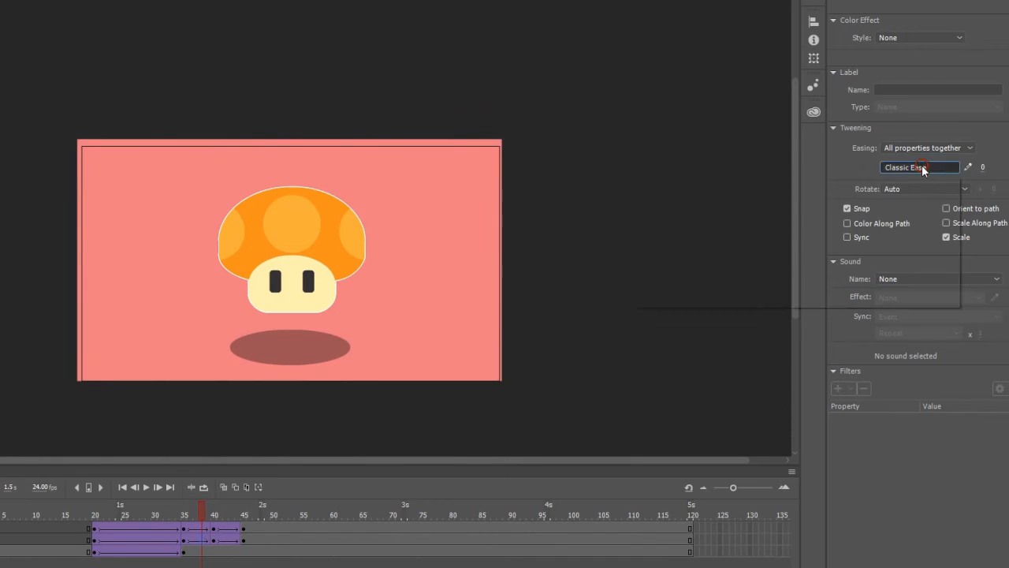
left_click(662, 227)
left_click(763, 268)
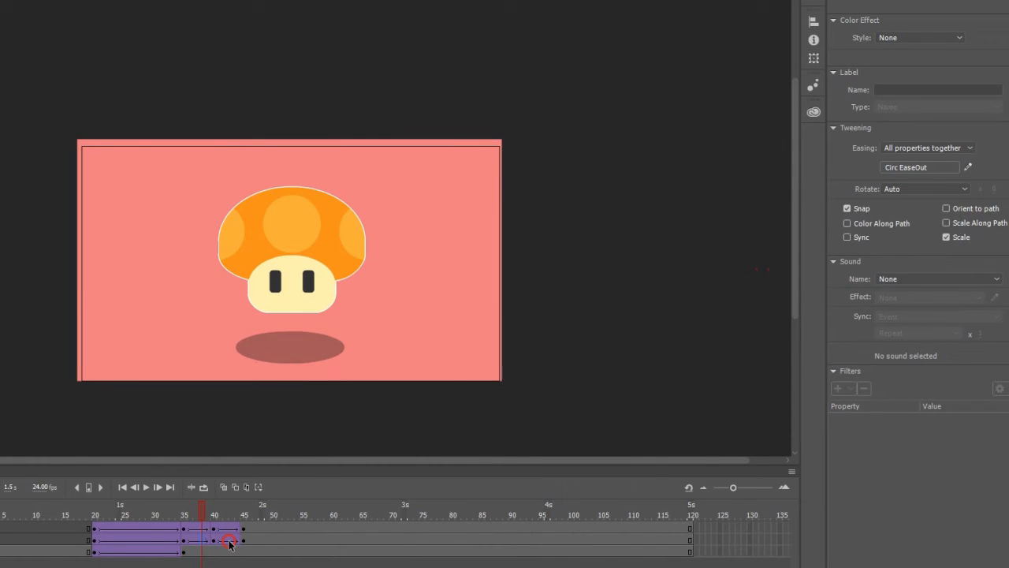
Apply the Circ EaseIn preset to the Shadow tween between frames 40 and 45, and play the scene to preview the bounce
left_click(231, 541)
left_click(917, 168)
left_click(659, 214)
double_click(748, 266)
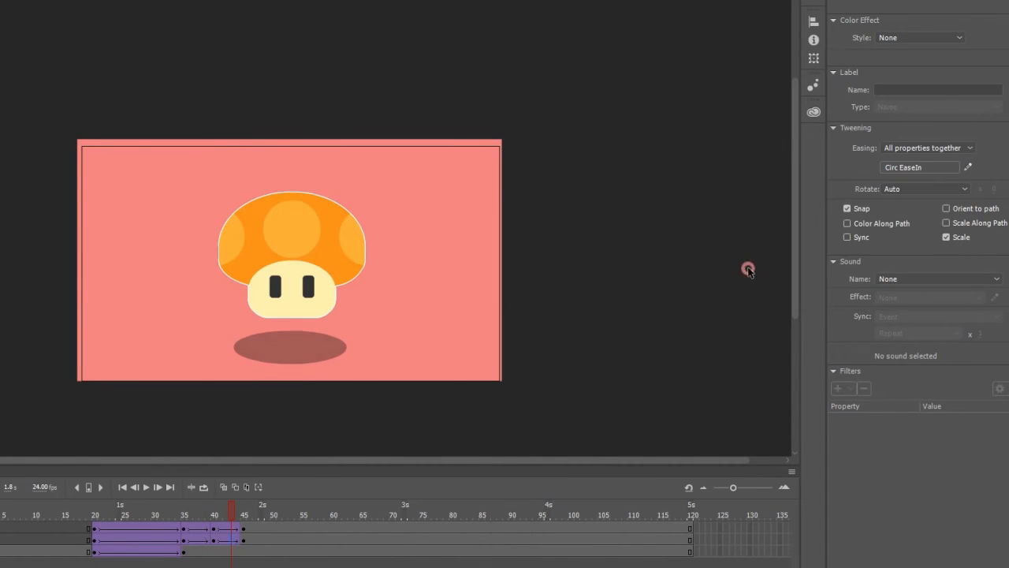
left_click(88, 511)
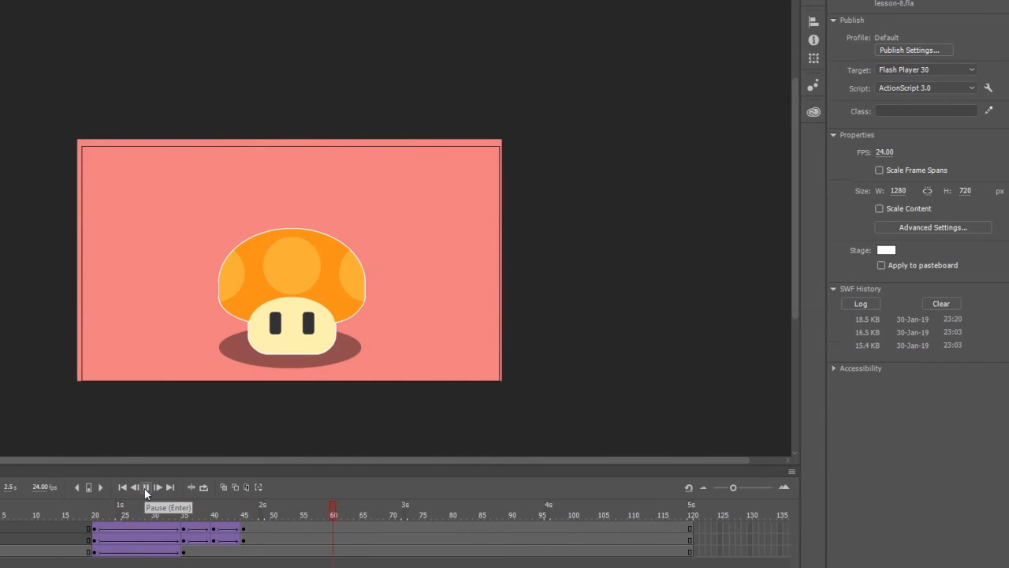
left_click(146, 488)
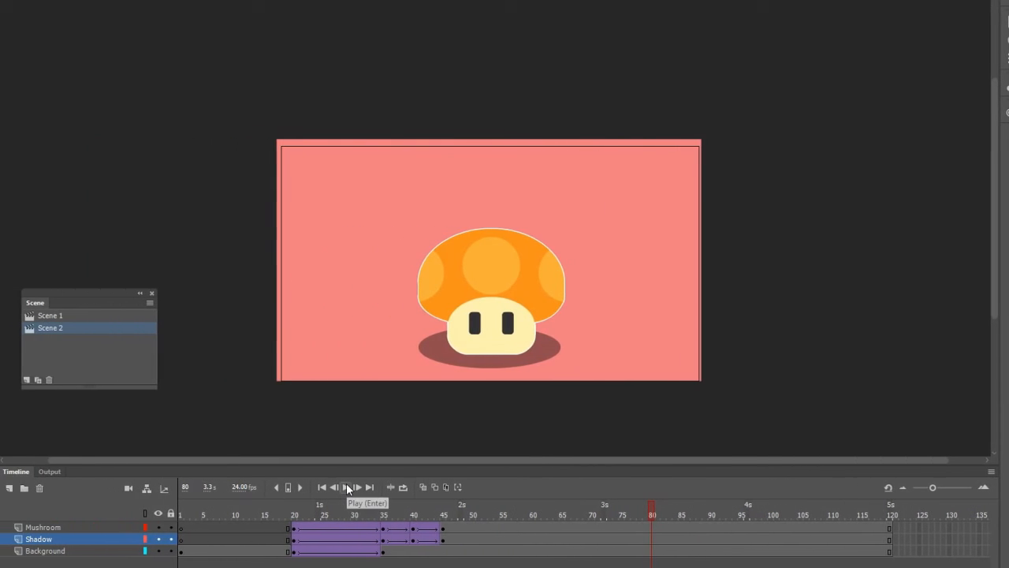
Add a new layer named Title above the Mushroom layer
left_click(57, 525)
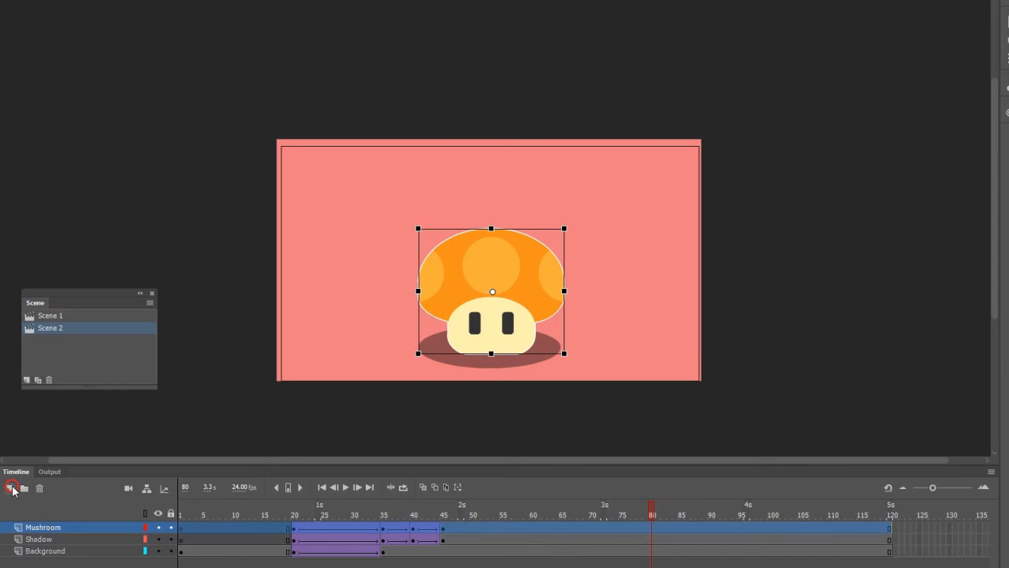
left_click(9, 488)
left_click(43, 527)
double_click(42, 526)
type("Ti")
key("Return")
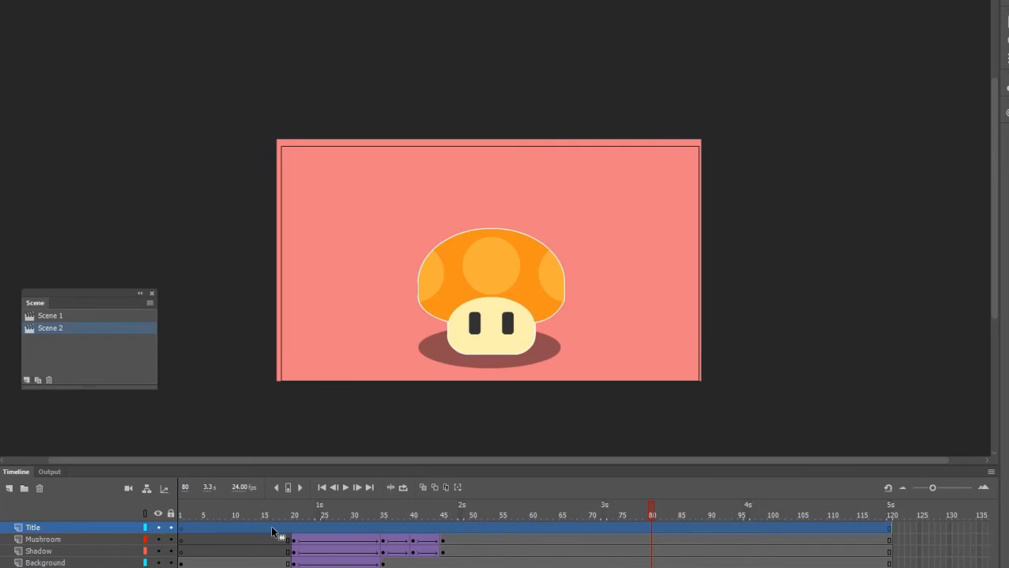
Insert a keyframe at frame 50 on the Title layer
left_click(474, 526)
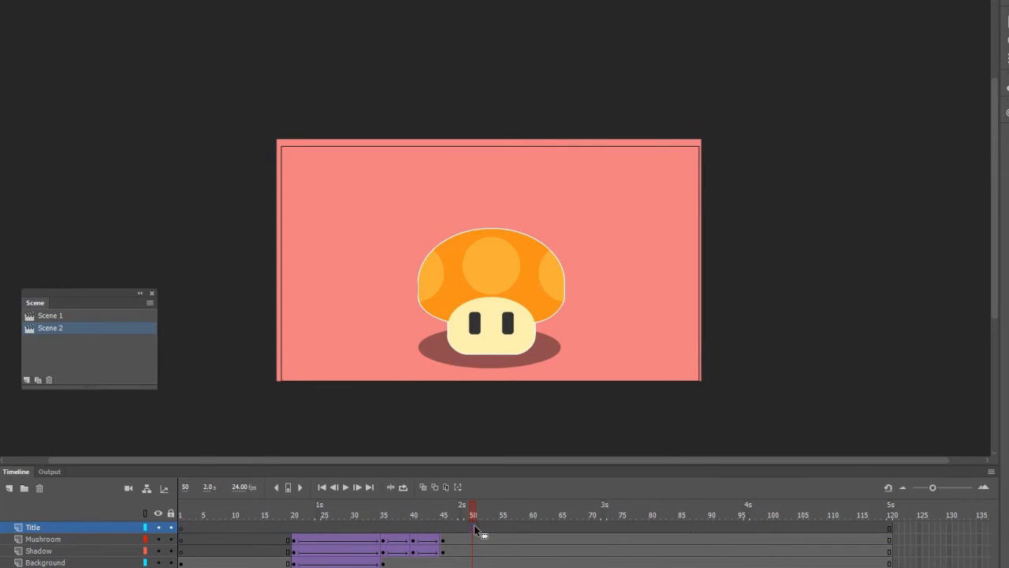
right_click(473, 527)
left_click(546, 255)
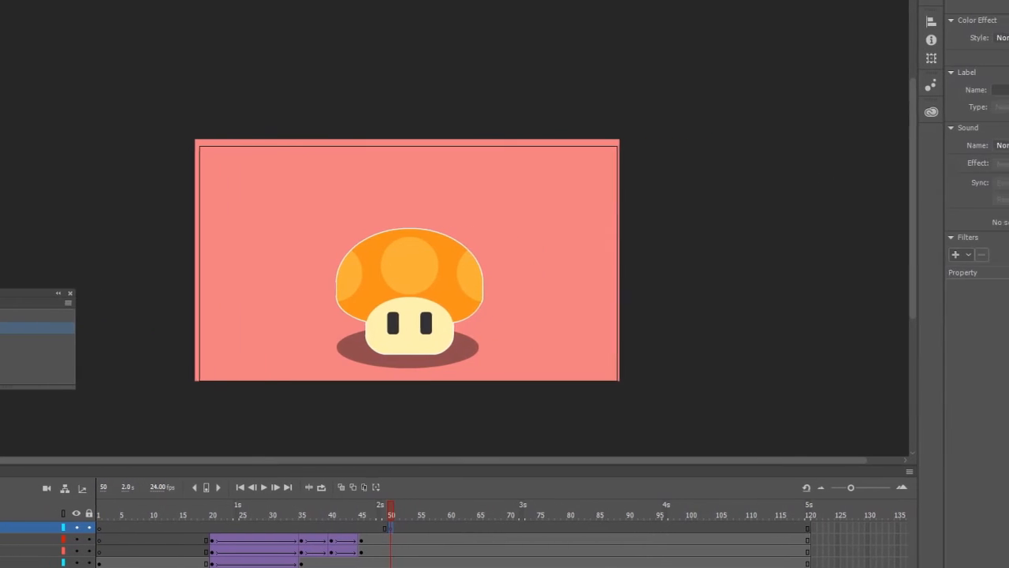
Place the Title symbol from the library on the stage at frame 50, overlapping the top of the mushroom's cap
key("ctrl+l")
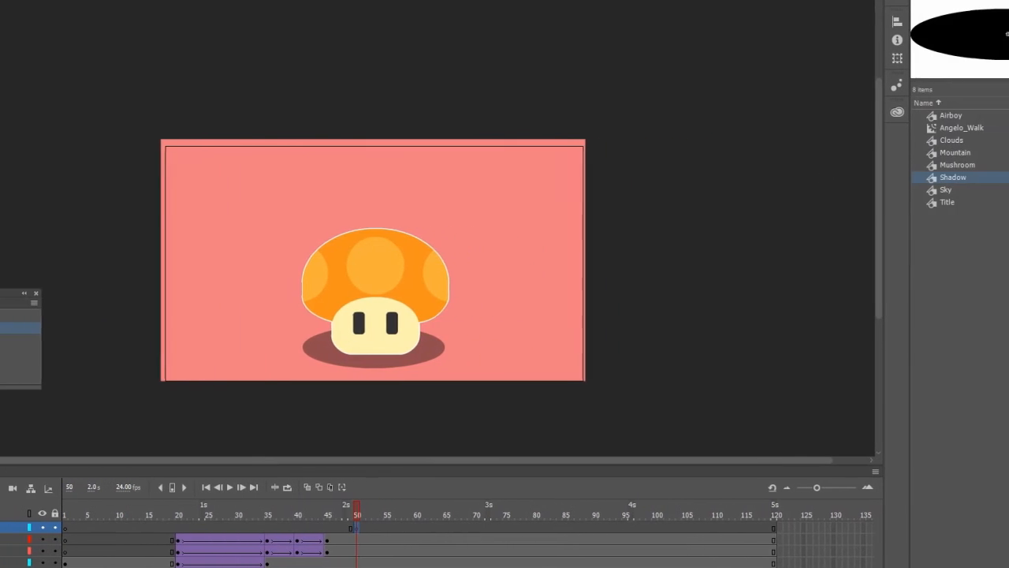
left_click(969, 202)
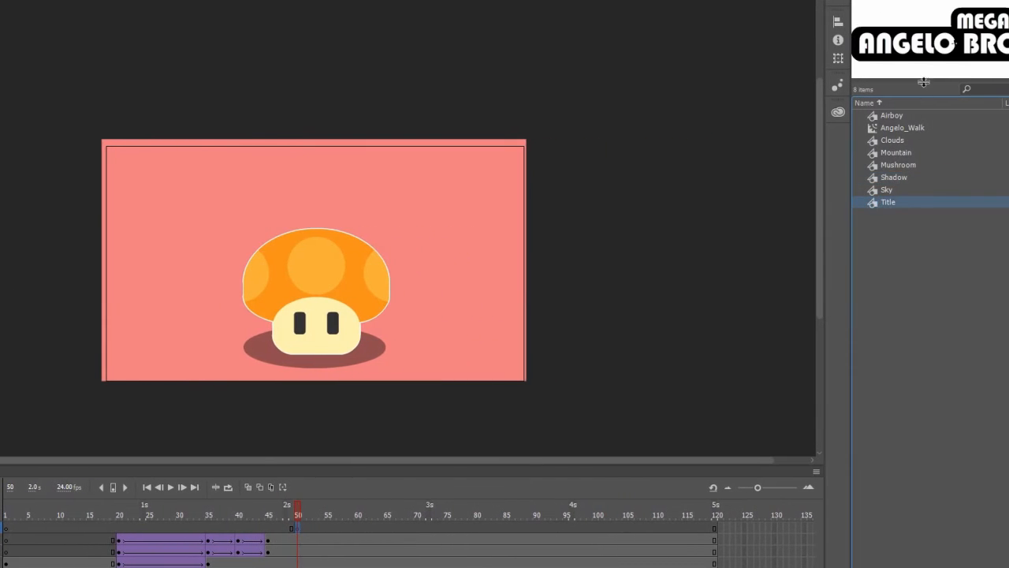
left_click_drag(311, 219, 313, 222)
Insert a keyframe at frame 55 on the Title layer
key("ctrl+=")
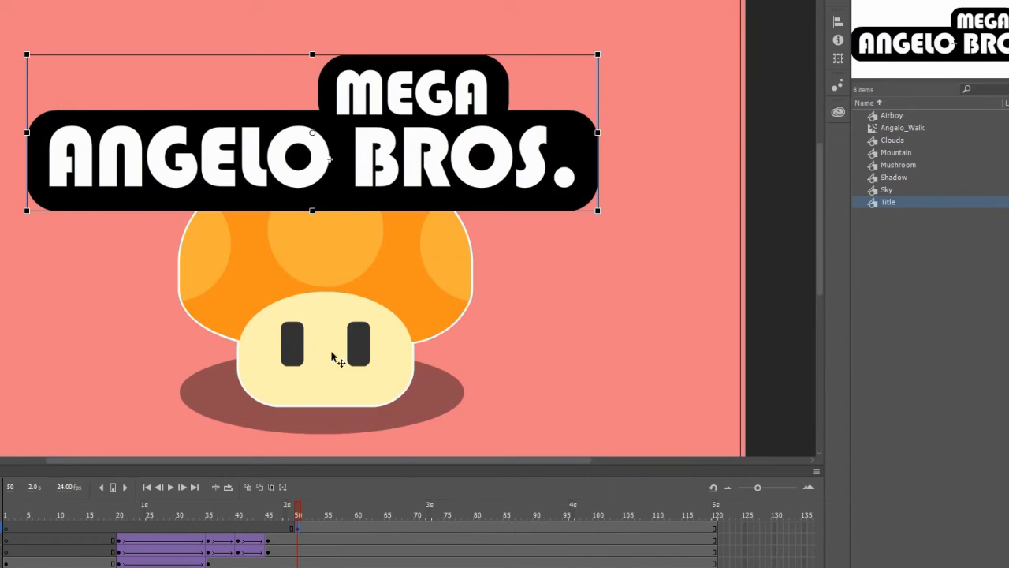
right_click(329, 532)
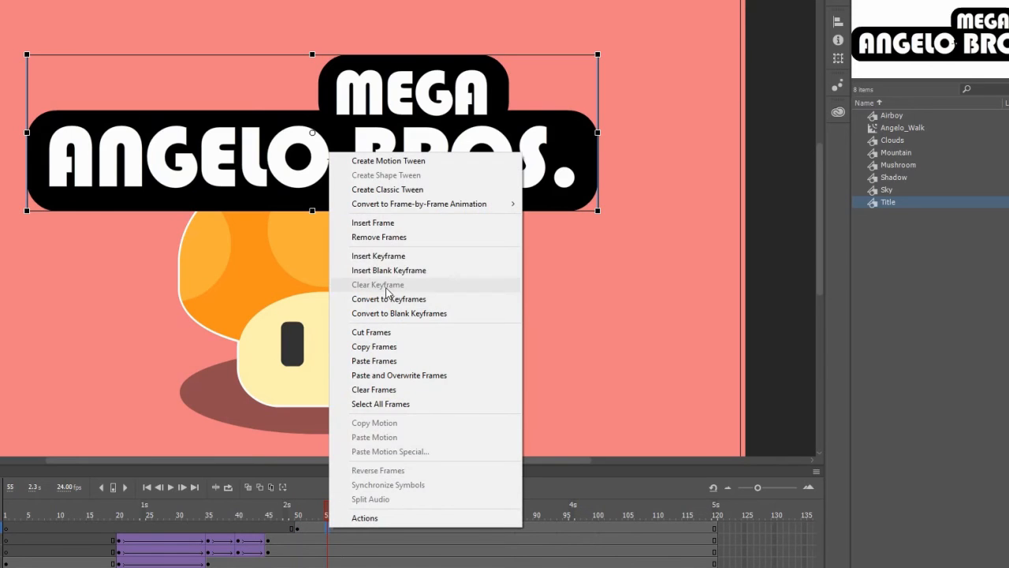